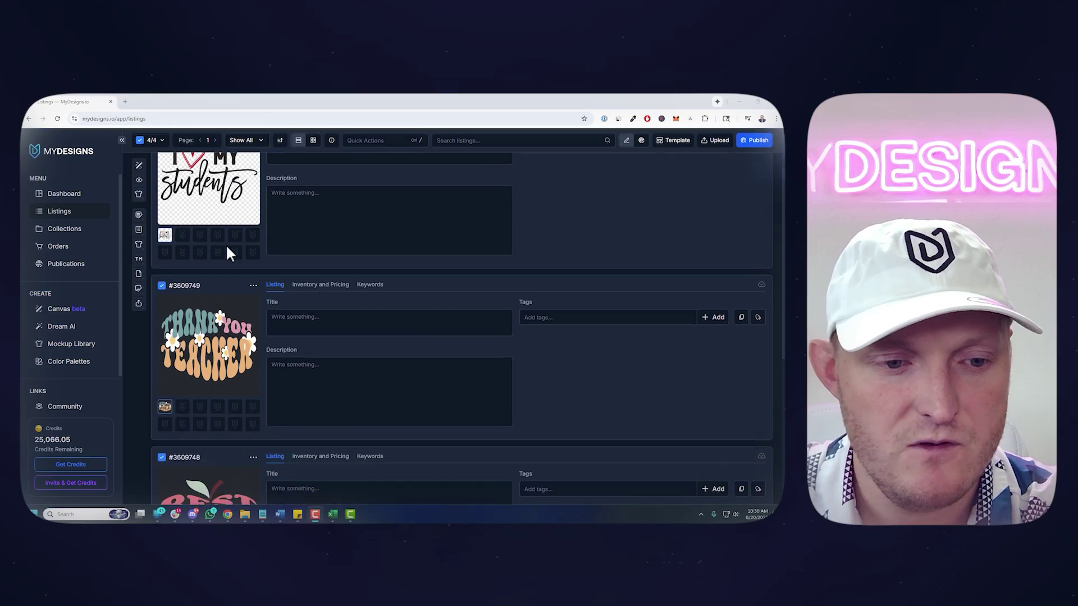
# Re-select all four teacher listings after briefly checking the account options.
pyautogui.scroll(-5, 510, 376)
pyautogui.scroll(5, 237, 271)
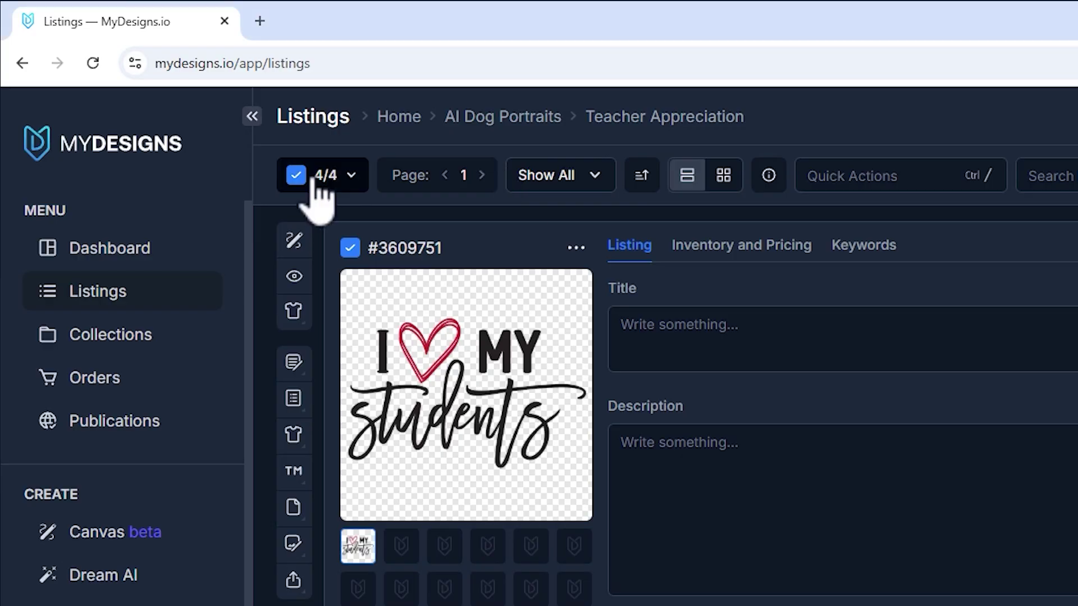
pyautogui.click(140, 164)
pyautogui.click(300, 179)
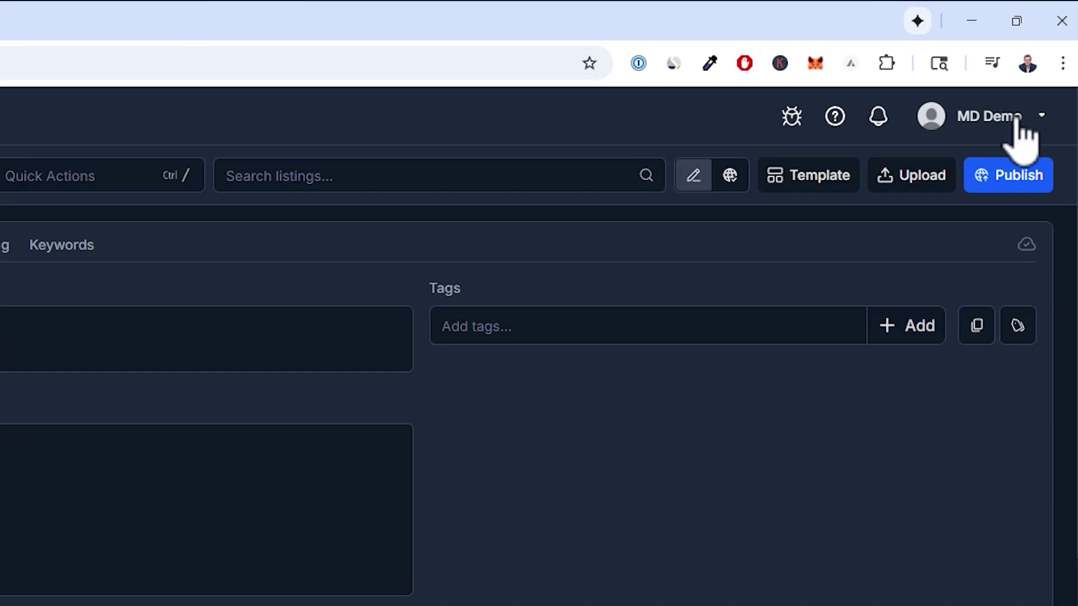
pyautogui.click(758, 141)
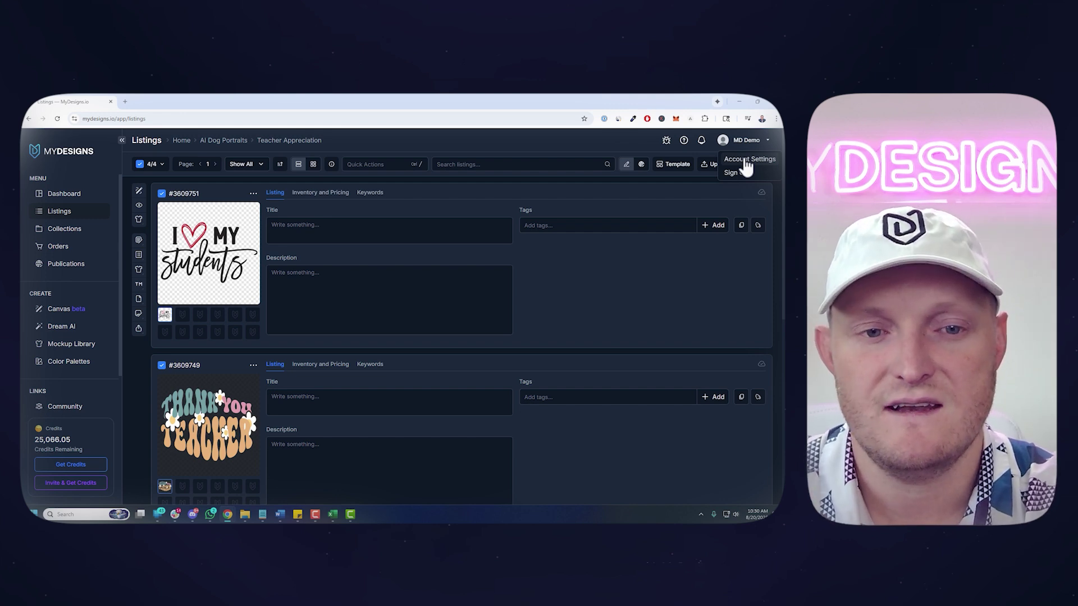
pyautogui.click(641, 257)
pyautogui.scroll(-6, 247, 239)
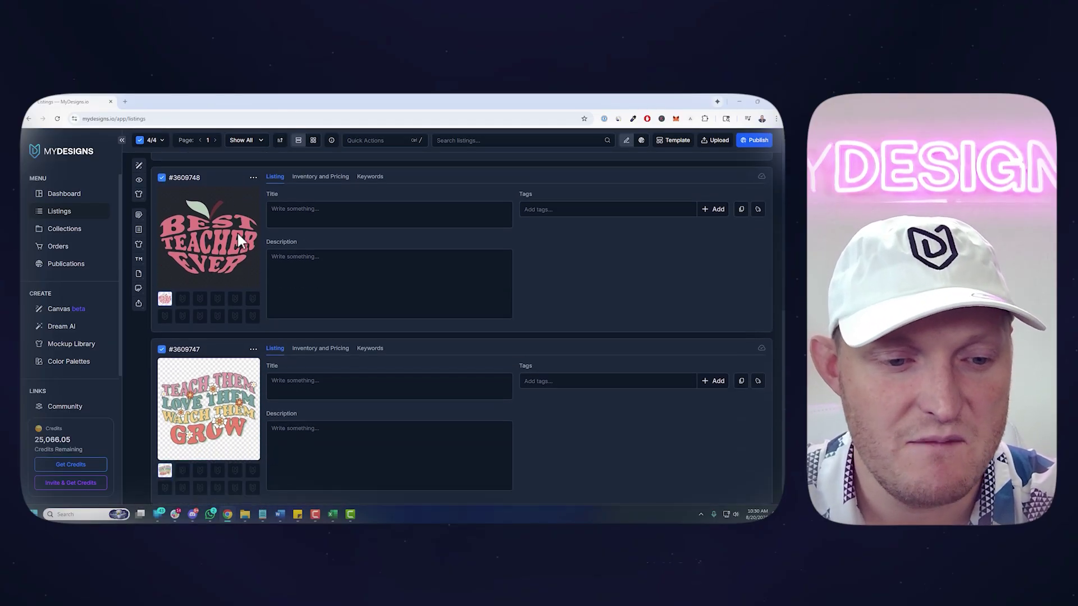
pyautogui.scroll(6, 236, 231)
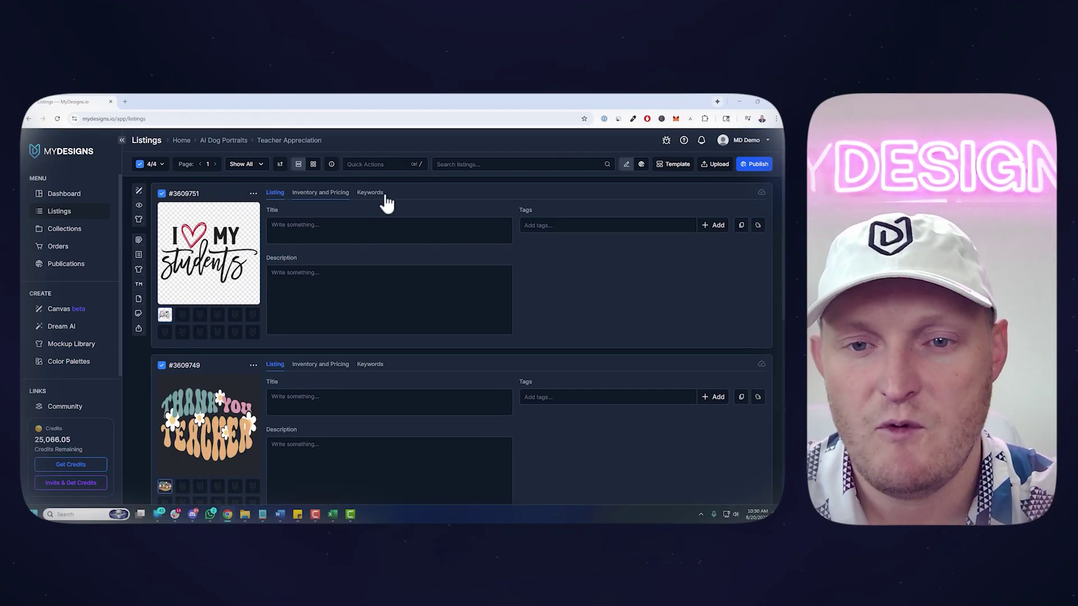
# Publish to Etsy print on demand as an Accent Coffee Mug (11, 15oz) from Printify's District Photo.
pyautogui.click(755, 166)
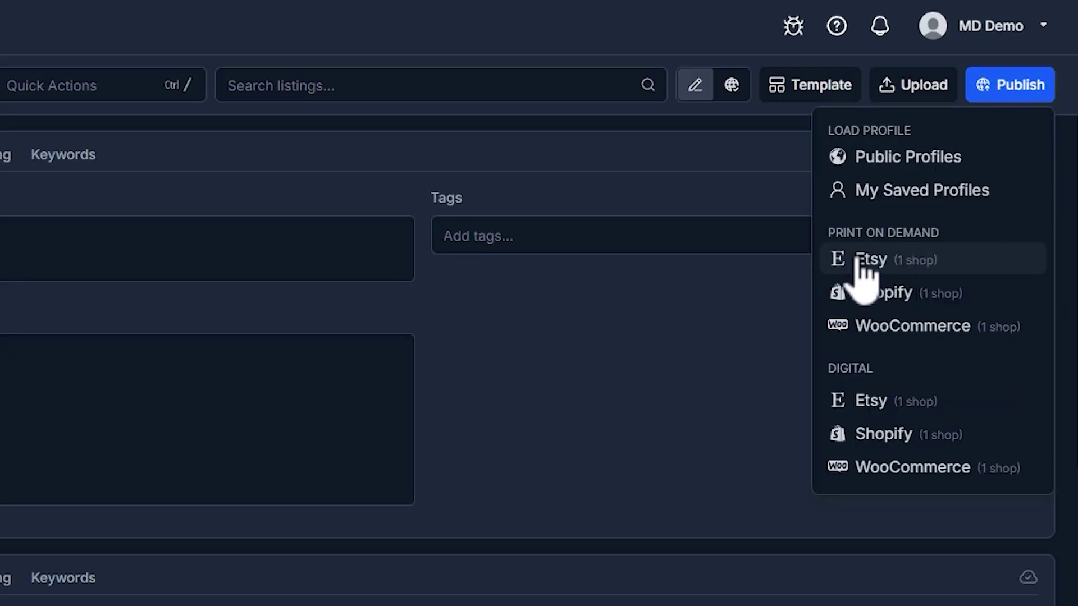
pyautogui.click(911, 260)
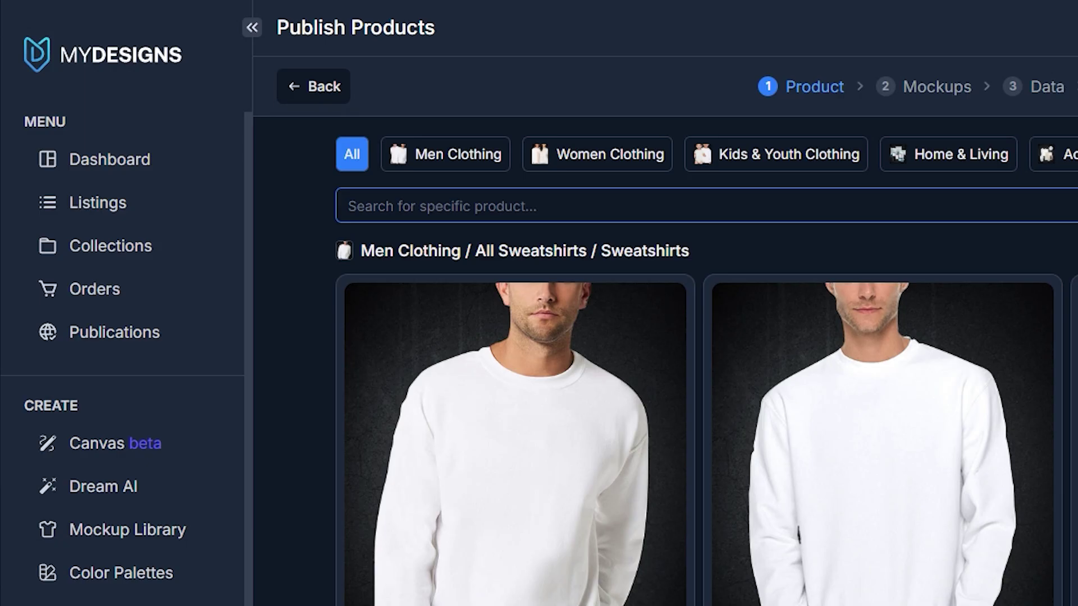
pyautogui.write('accent')
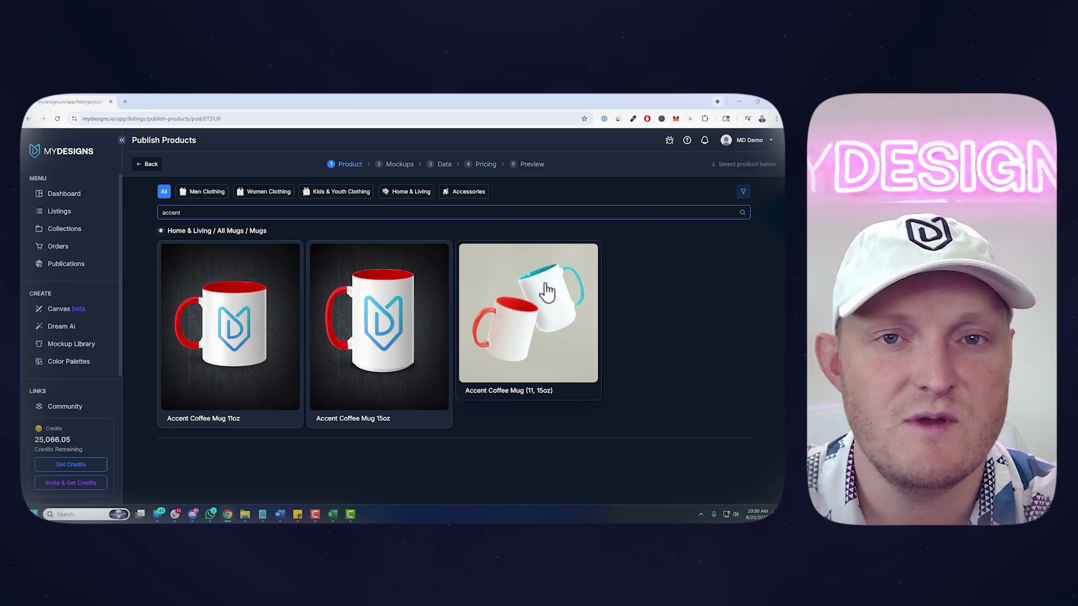
pyautogui.click(543, 293)
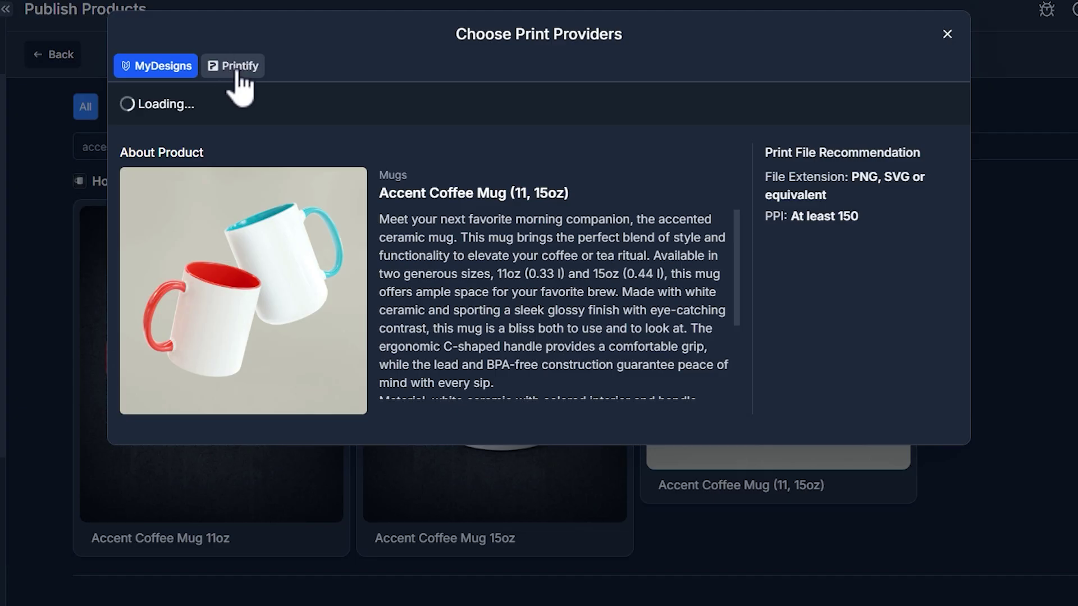
pyautogui.click(242, 169)
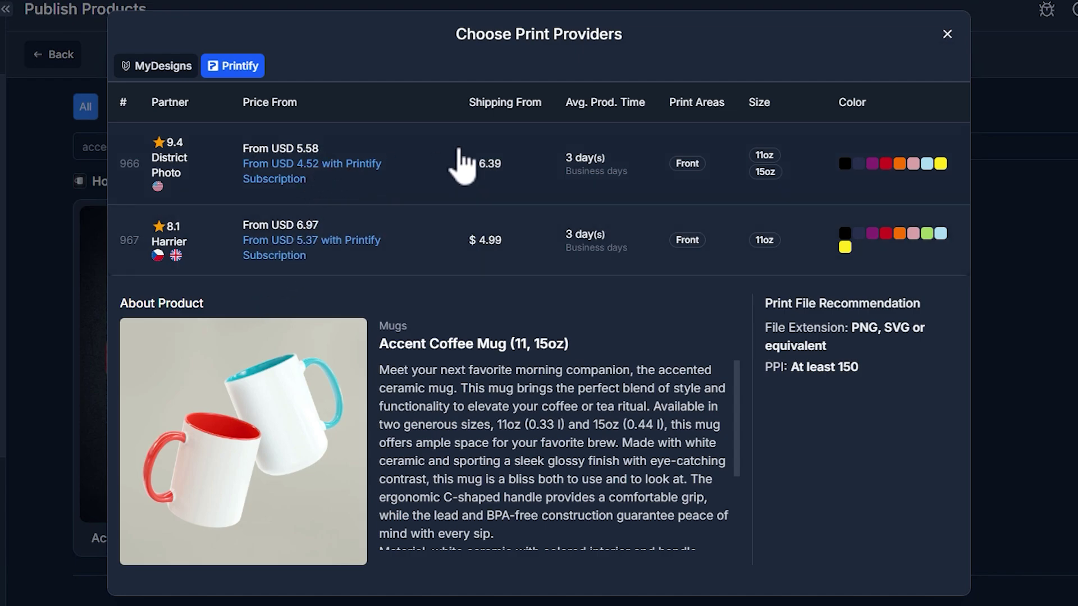
pyautogui.click(493, 144)
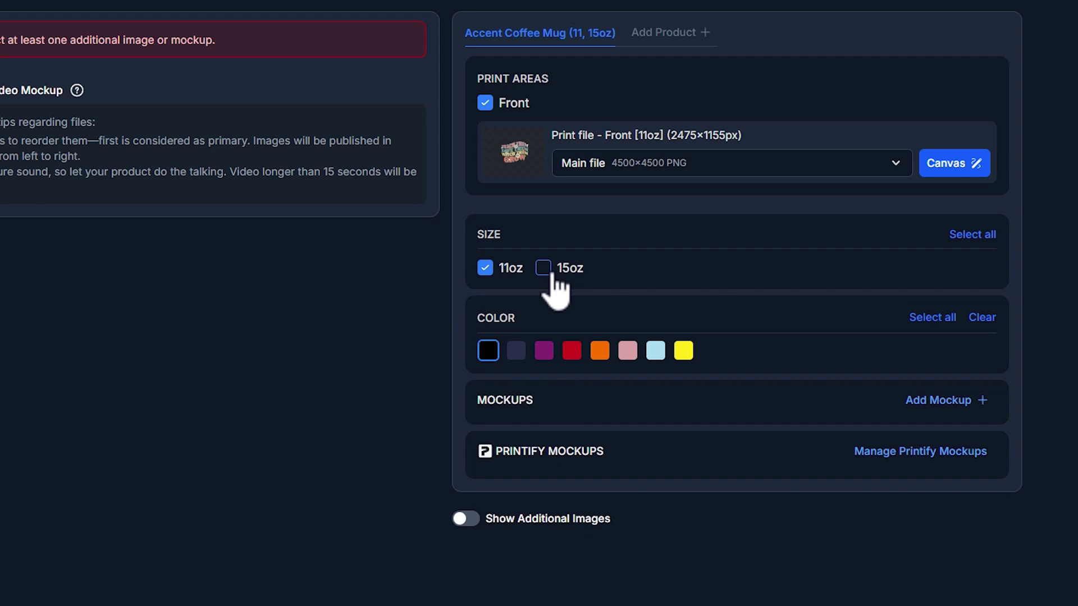
# Add the 15oz size and place each design twice, left and right, on the 11oz print file.
pyautogui.click(543, 269)
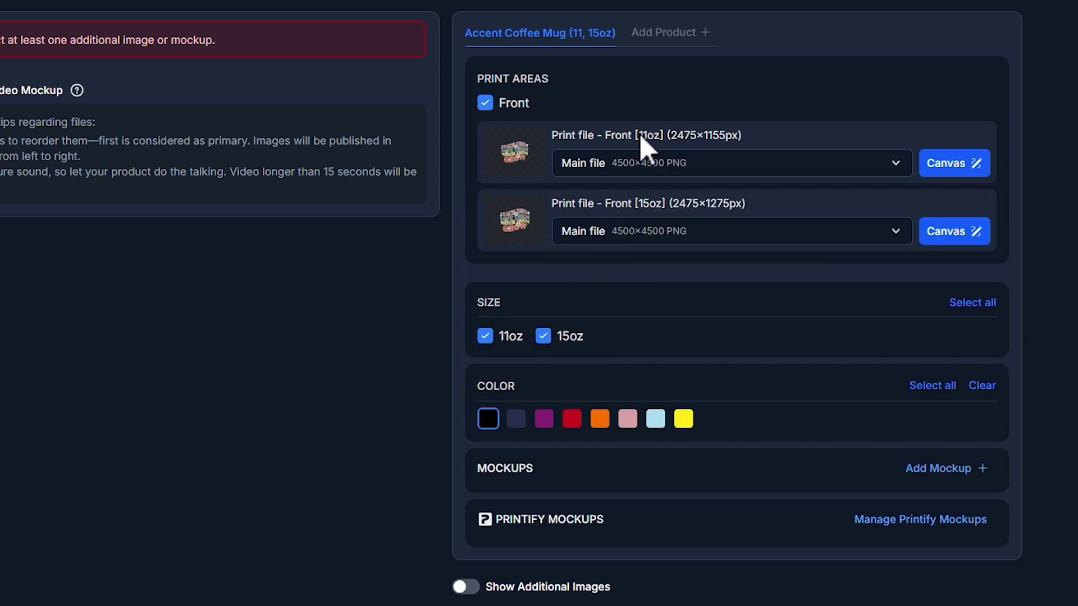
pyautogui.moveTo(639, 135); pyautogui.dragTo(669, 136)
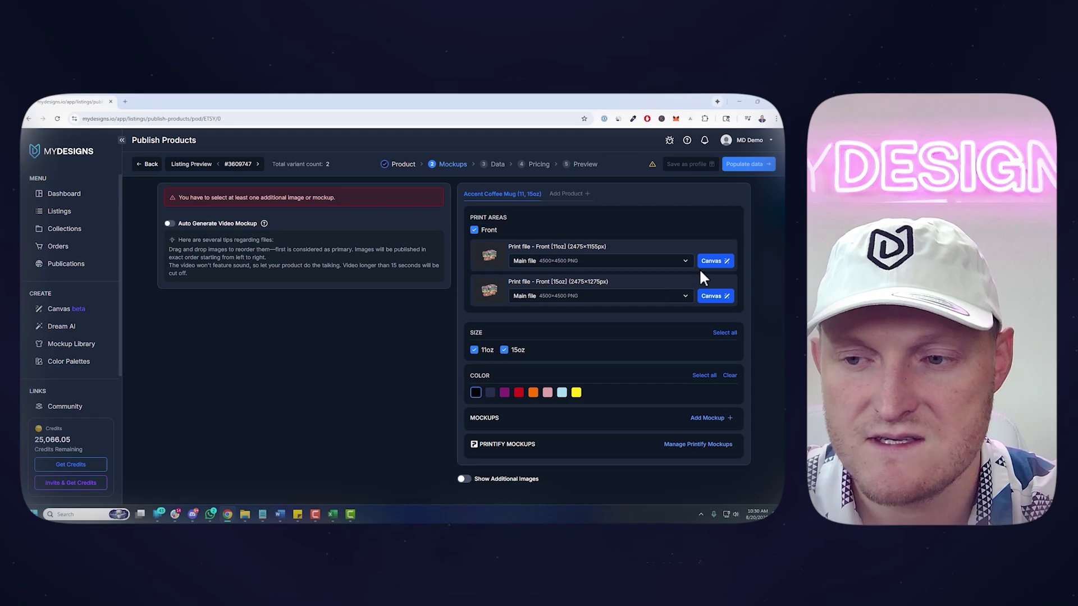
pyautogui.click(954, 231)
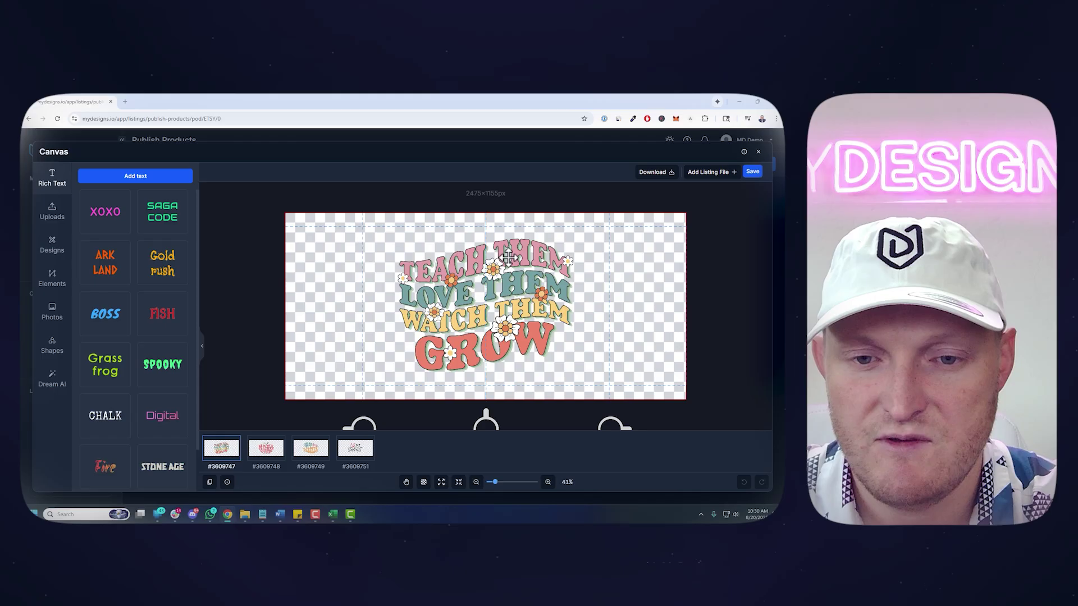
pyautogui.moveTo(423, 287); pyautogui.dragTo(398, 295)
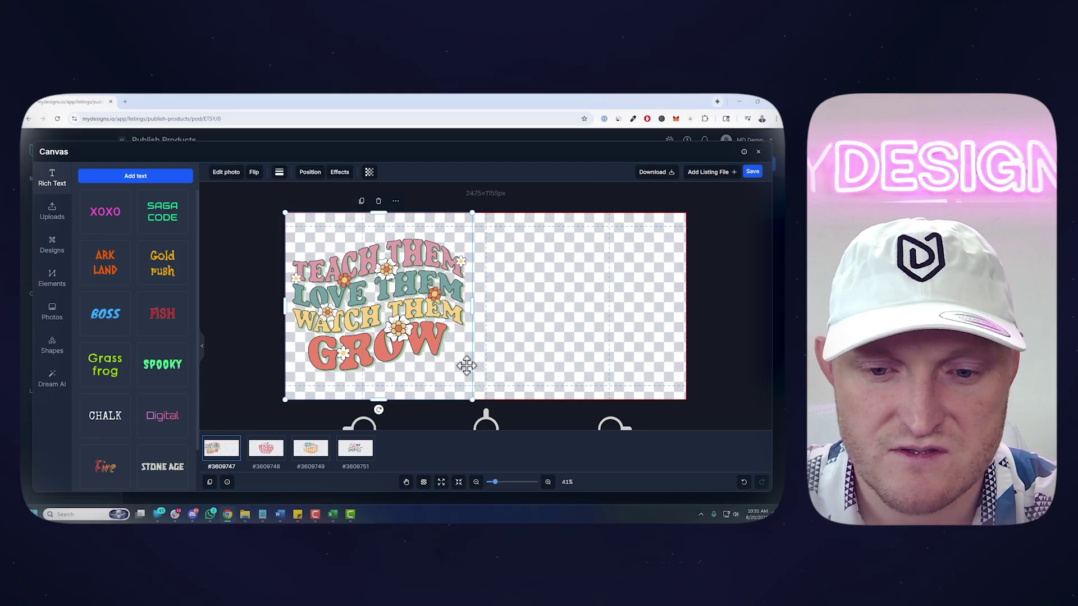
pyautogui.moveTo(469, 399); pyautogui.dragTo(450, 385)
pyautogui.moveTo(396, 307); pyautogui.dragTo(596, 291)
pyautogui.hotkey('ctrl', 'd')
pyautogui.moveTo(315, 212); pyautogui.dragTo(736, 431)
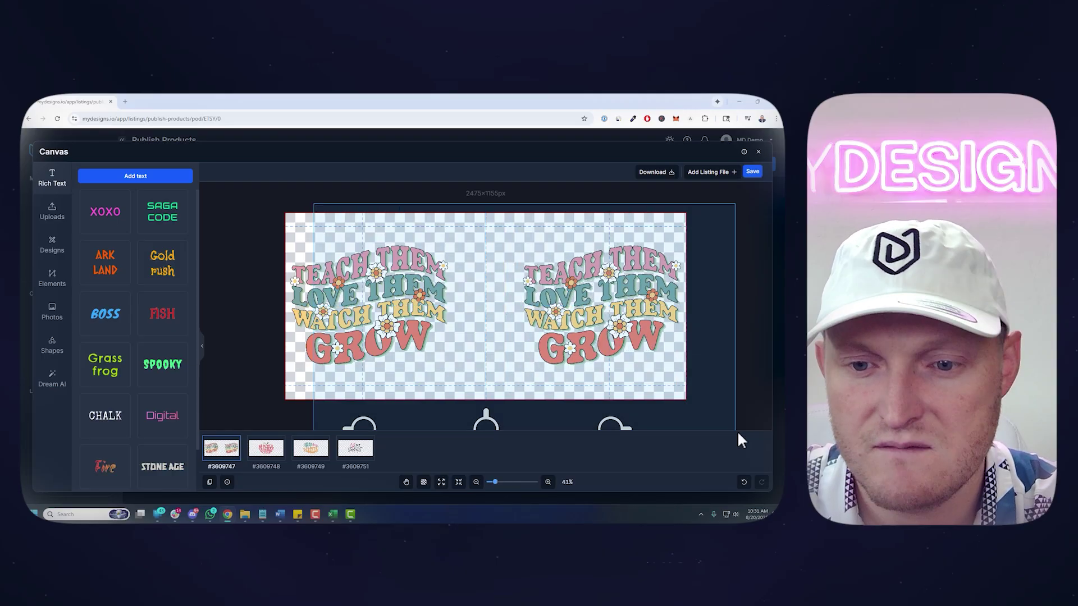
pyautogui.rightClick(554, 323)
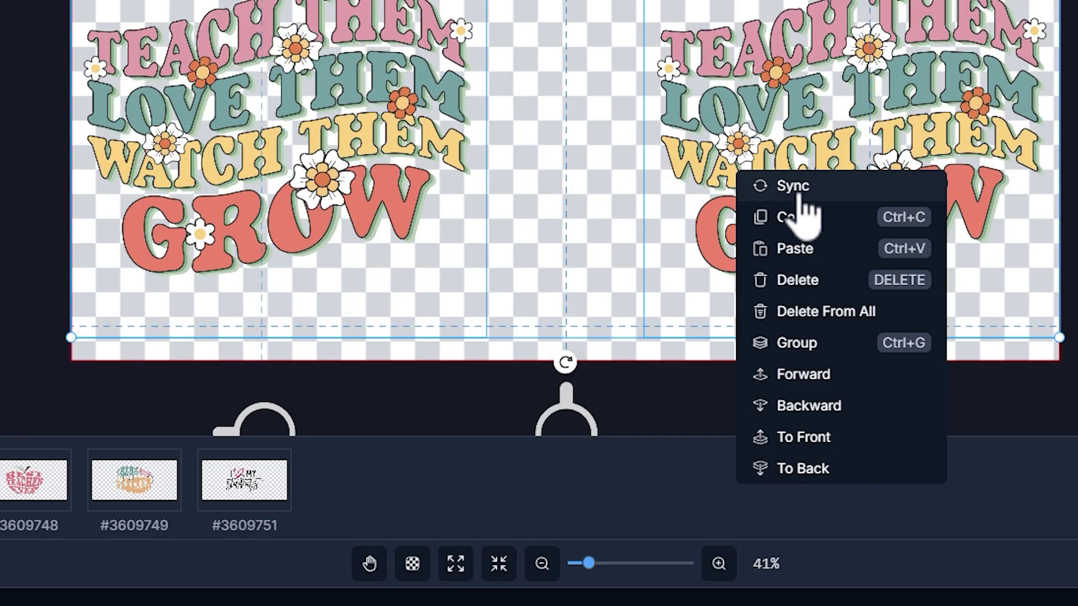
pyautogui.click(794, 186)
pyautogui.click(23, 488)
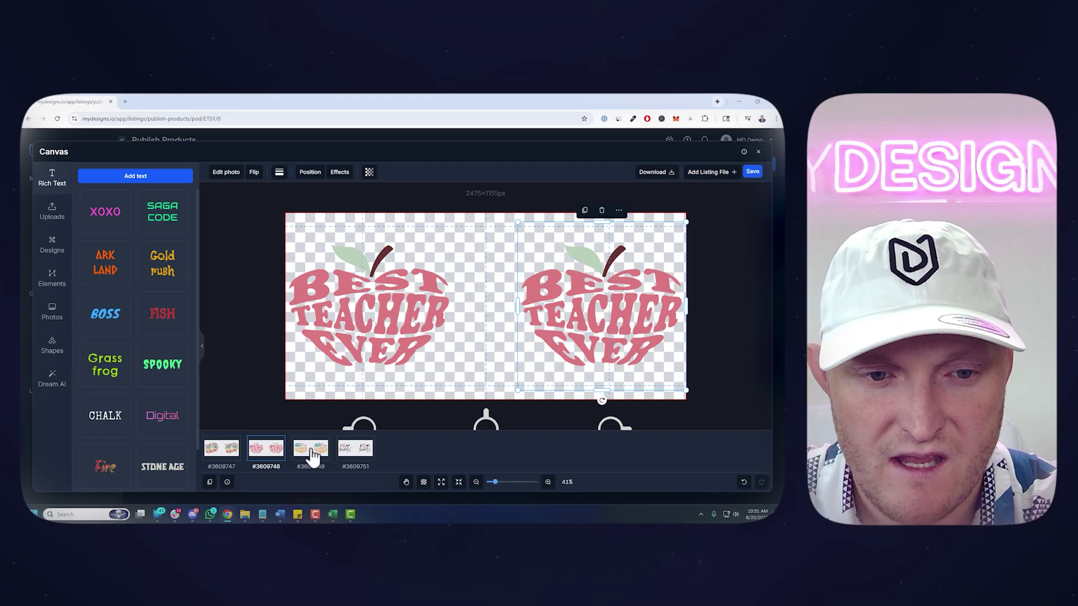
pyautogui.click(143, 496)
pyautogui.click(360, 452)
pyautogui.click(752, 172)
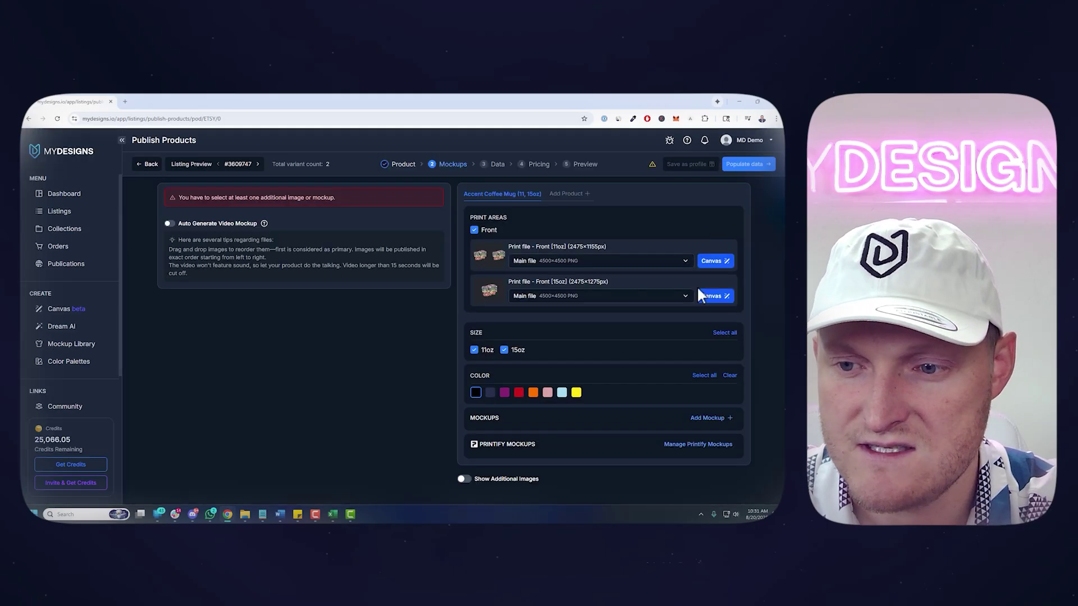
# Repeat the shrunk left-and-right double layout on the 15oz print file for all four designs.
pyautogui.click(711, 296)
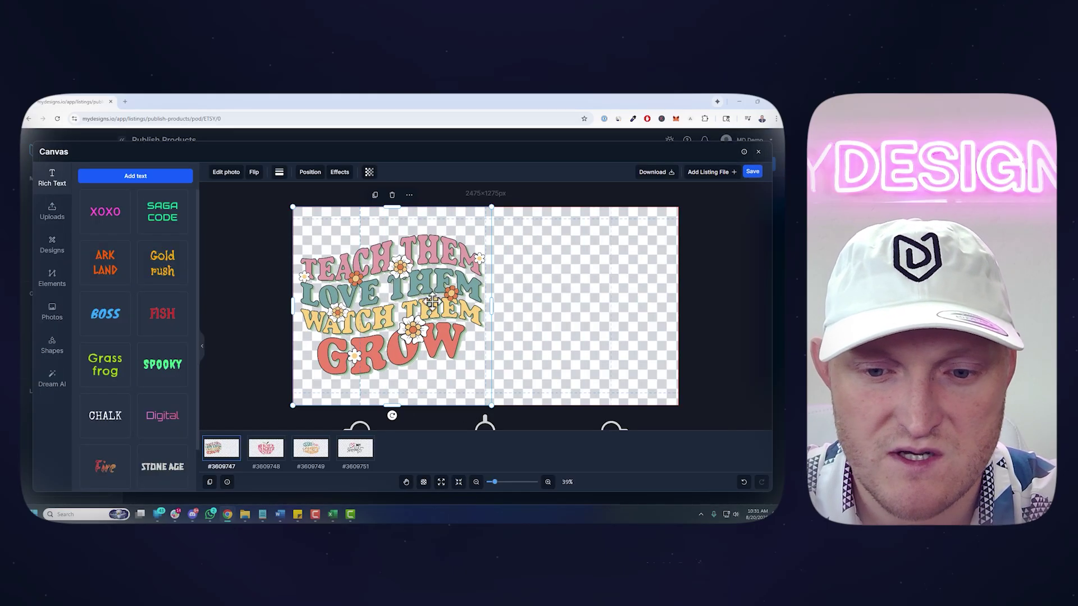
pyautogui.moveTo(490, 408); pyautogui.dragTo(444, 371)
pyautogui.moveTo(387, 306); pyautogui.dragTo(572, 310)
pyautogui.hotkey('ctrl', 'd')
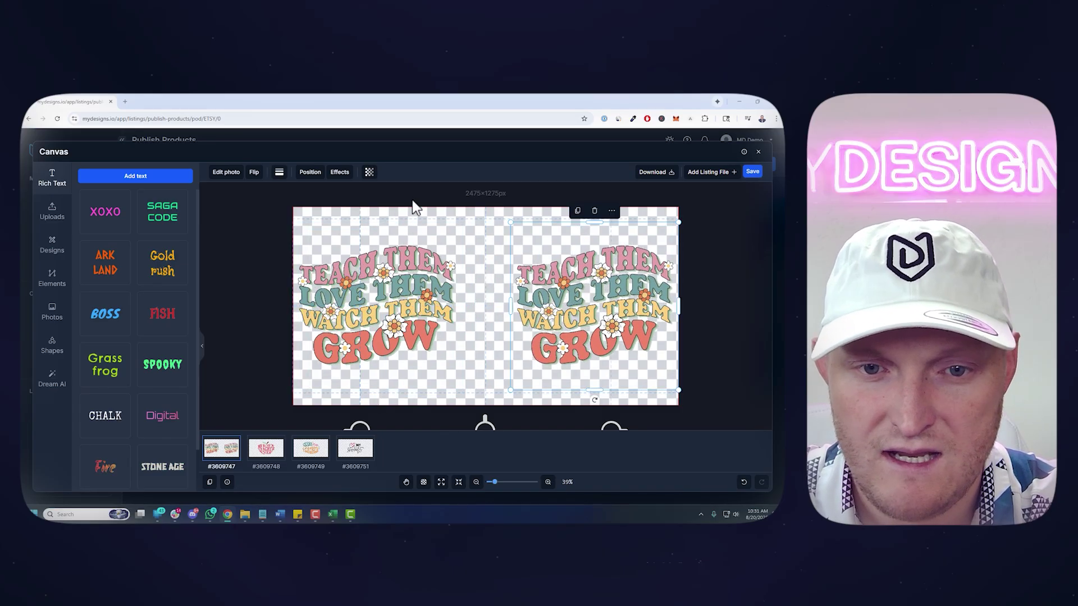
pyautogui.moveTo(353, 211); pyautogui.dragTo(600, 379)
pyautogui.rightClick(589, 332)
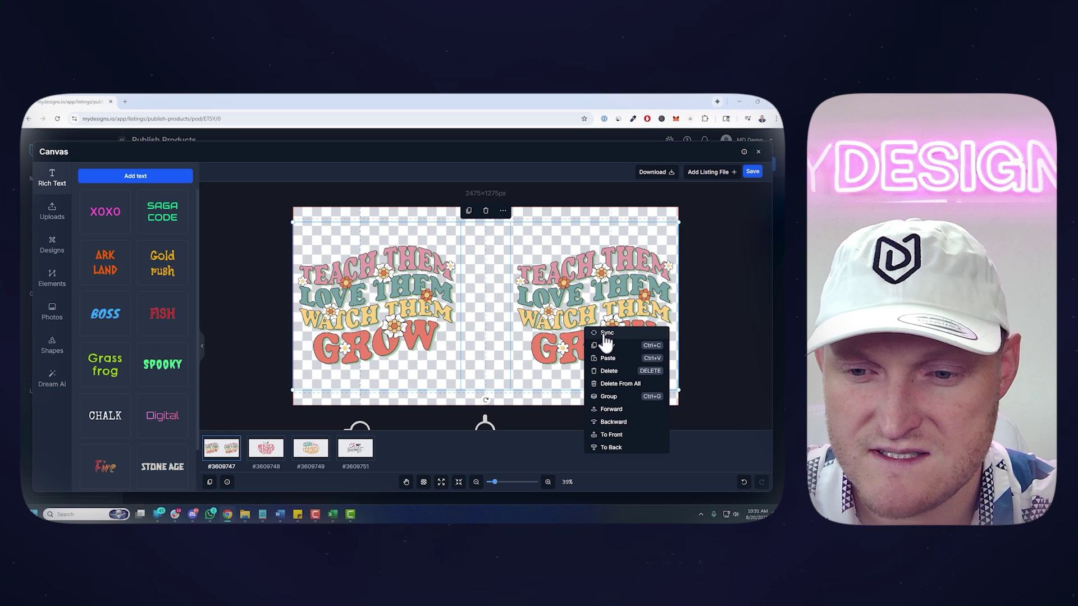
pyautogui.click(604, 340)
pyautogui.click(277, 454)
pyautogui.click(309, 452)
pyautogui.click(356, 451)
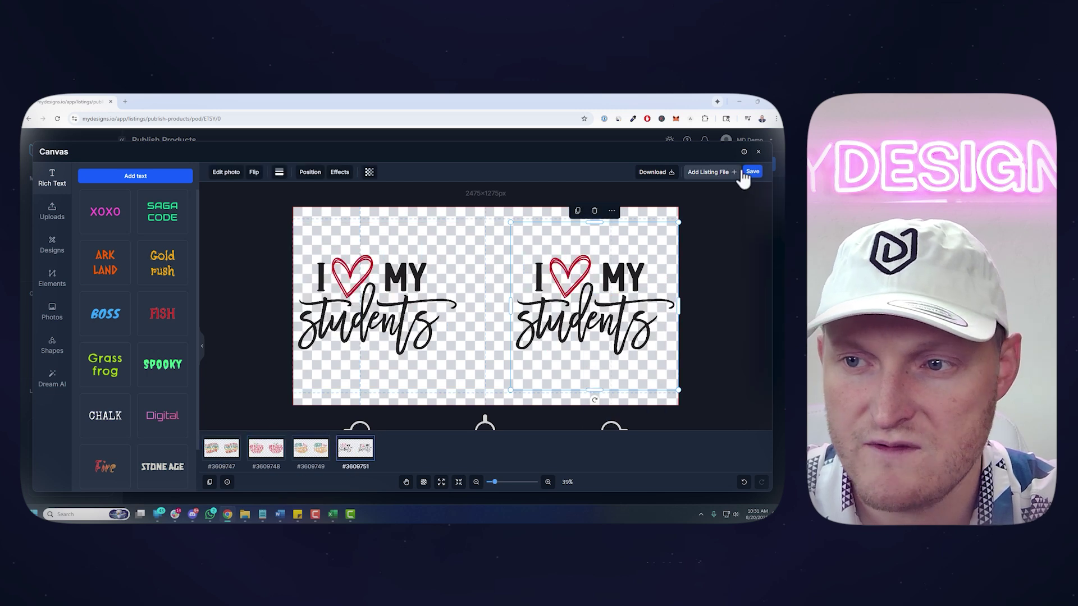
pyautogui.click(752, 173)
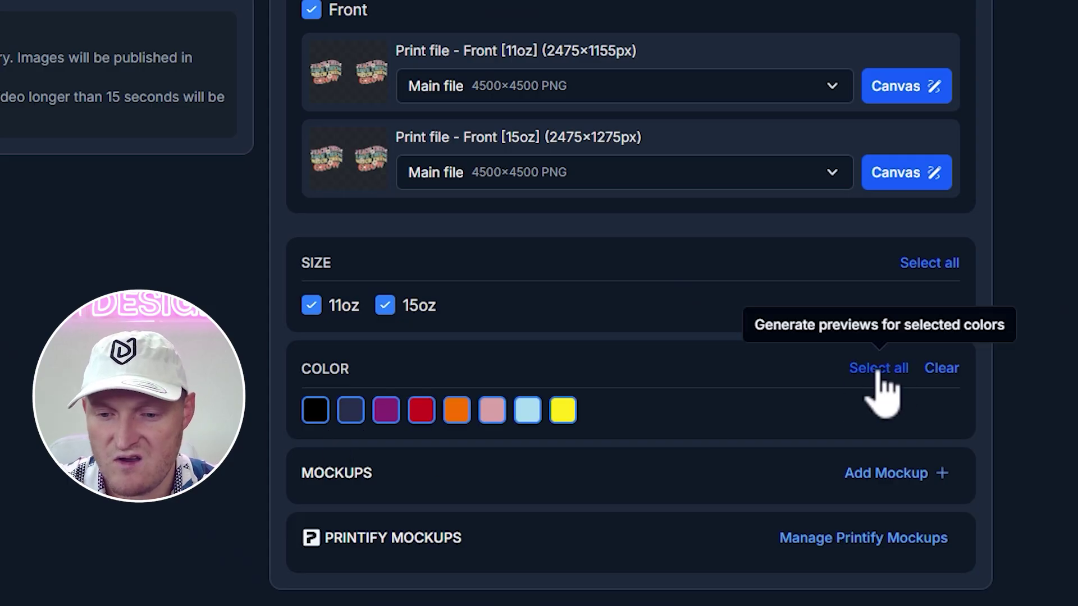
# Offer the mug in all eight available colours.
pyautogui.click(705, 377)
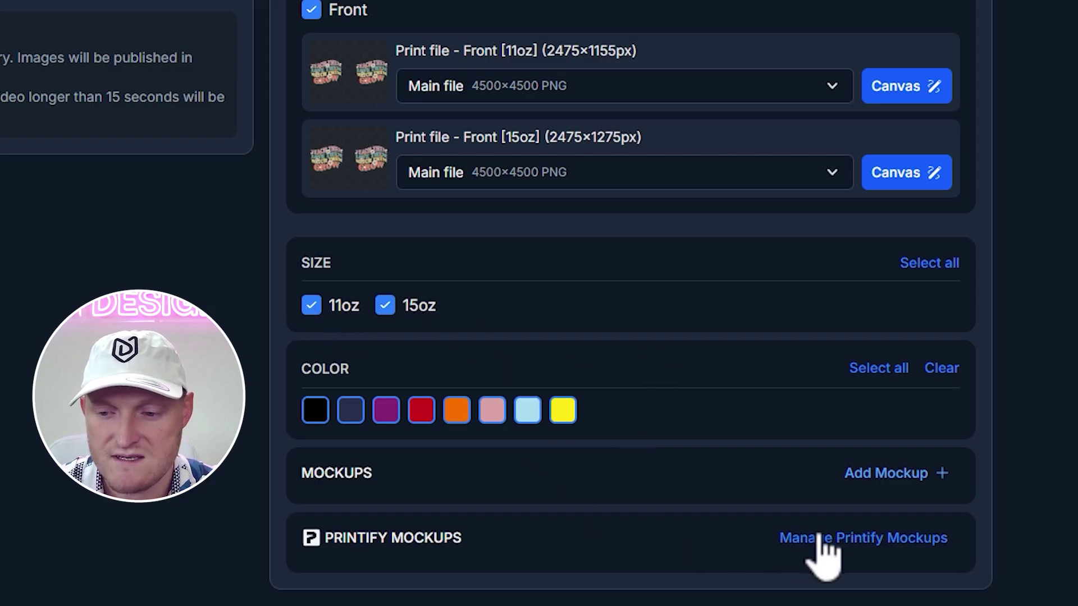
pyautogui.moveTo(315, 555); pyautogui.dragTo(493, 553)
pyautogui.click(549, 568)
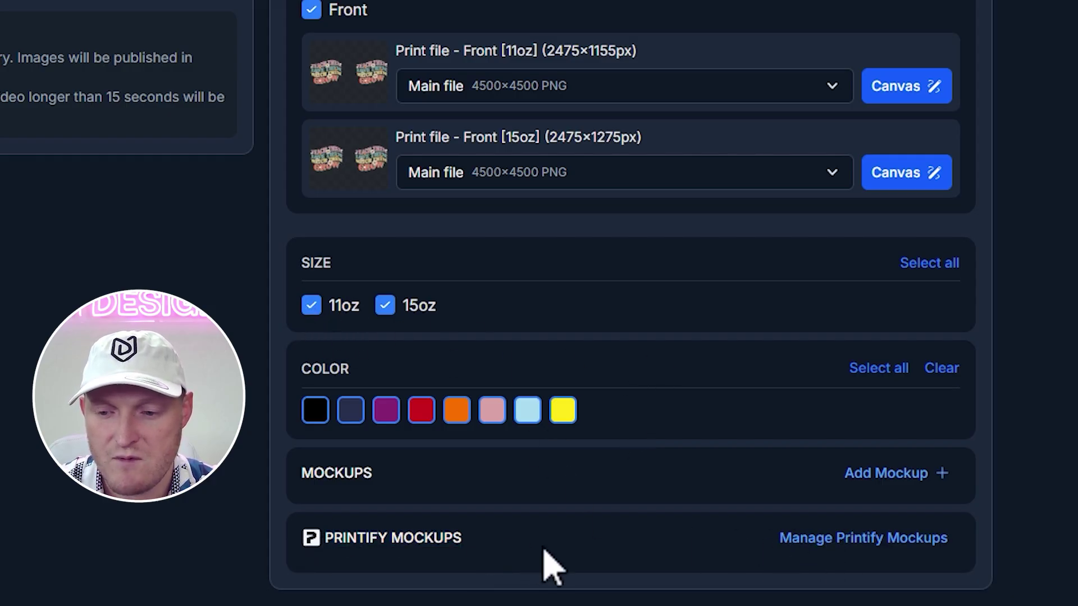
pyautogui.scroll(-1, 870, 449)
# Browse the mockup image picker, close it, and bring up Printify mockups for listing #3609747.
pyautogui.click(870, 428)
pyautogui.scroll(-3, 617, 359)
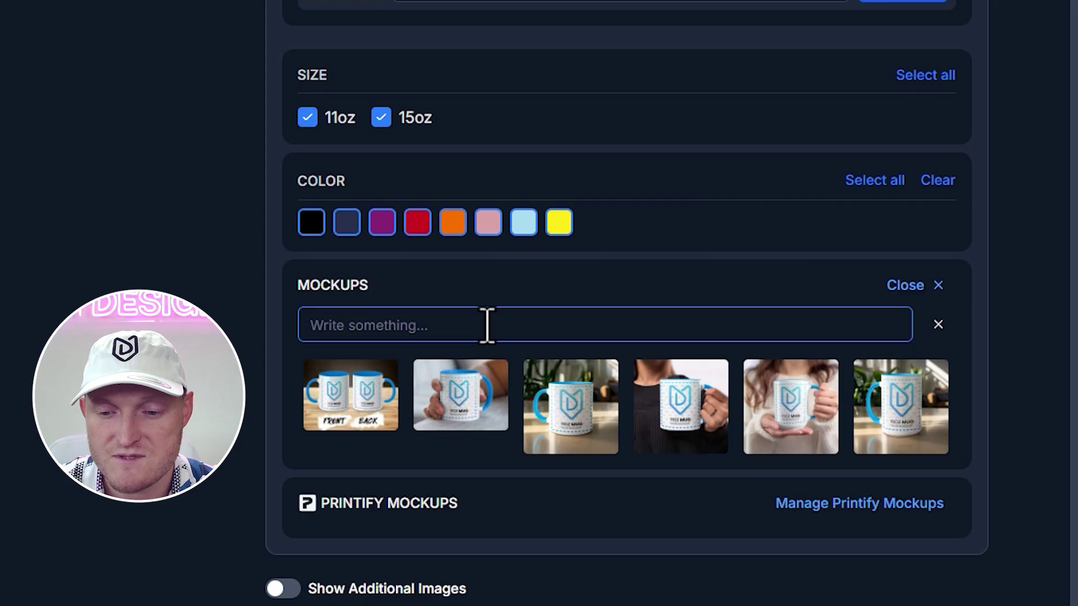
pyautogui.click(922, 286)
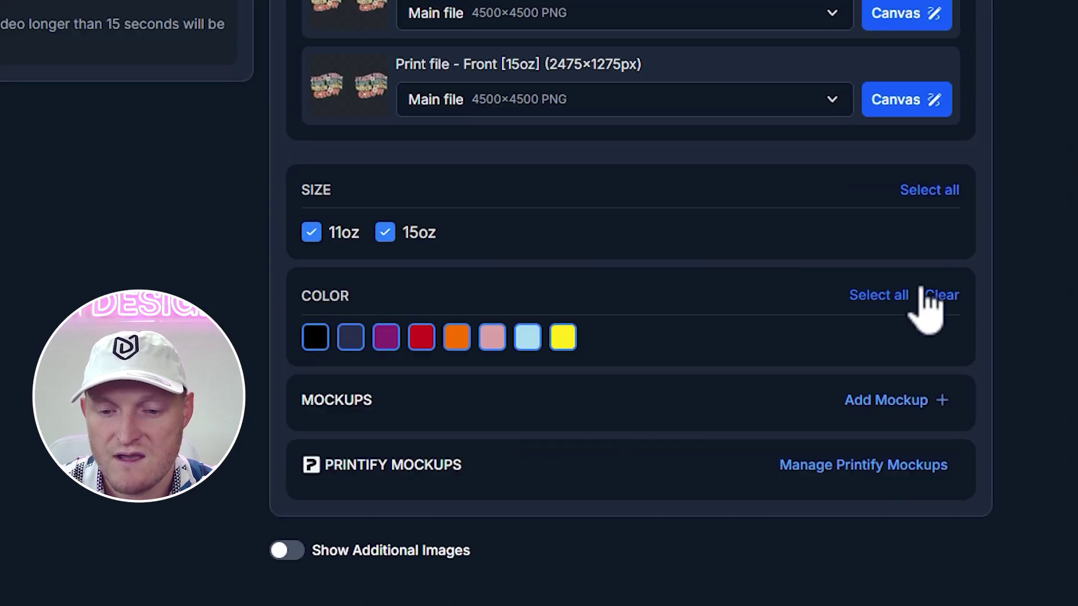
pyautogui.click(842, 467)
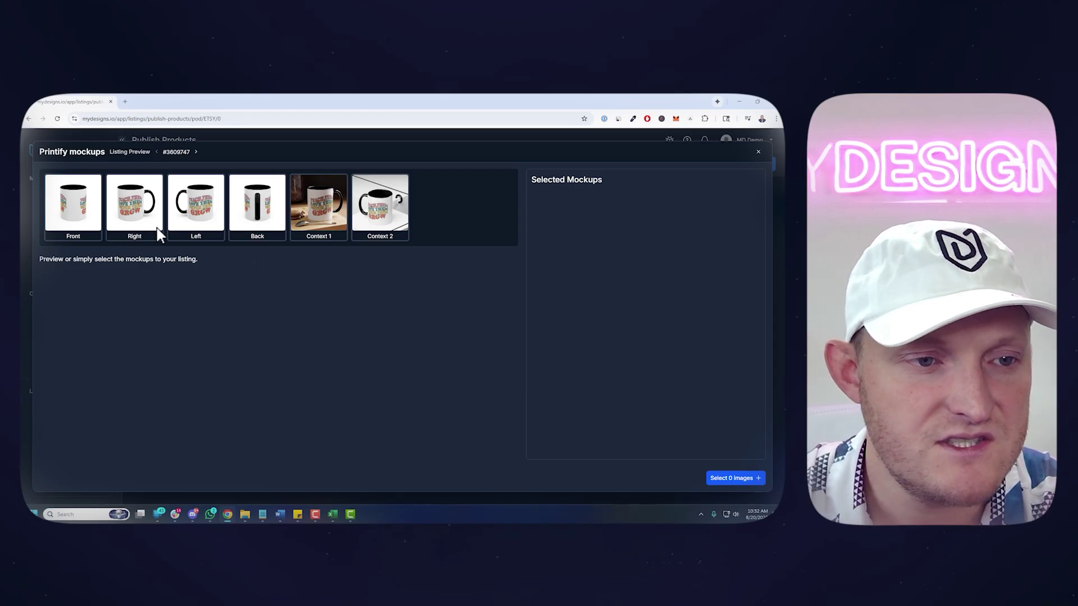
# Select the black, navy, purple and yellow Right-view mug mockups.
pyautogui.click(140, 233)
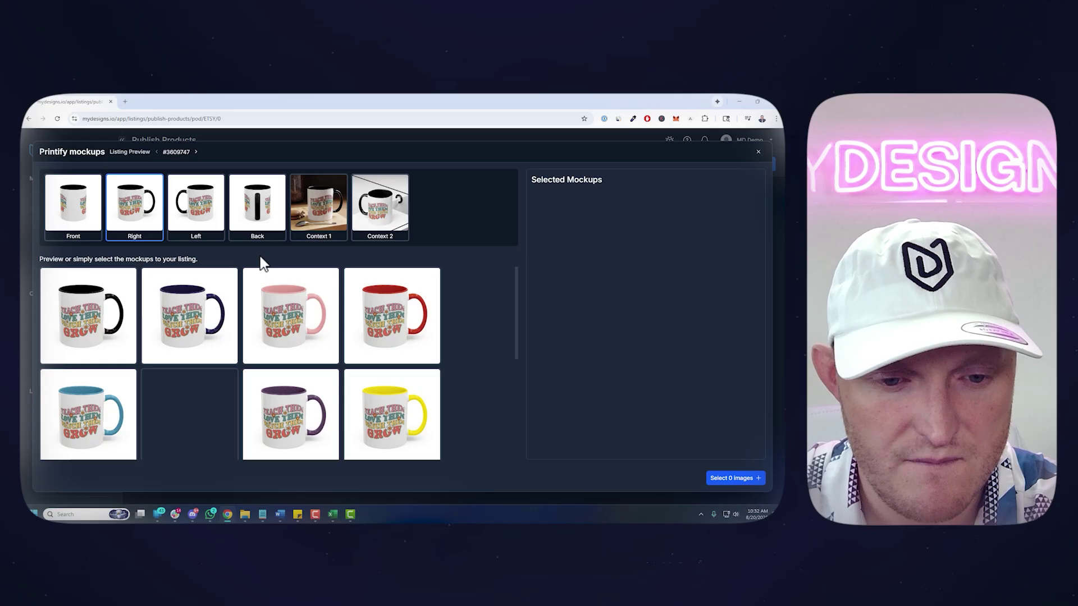
pyautogui.scroll(-2, 319, 305)
pyautogui.scroll(2, 319, 298)
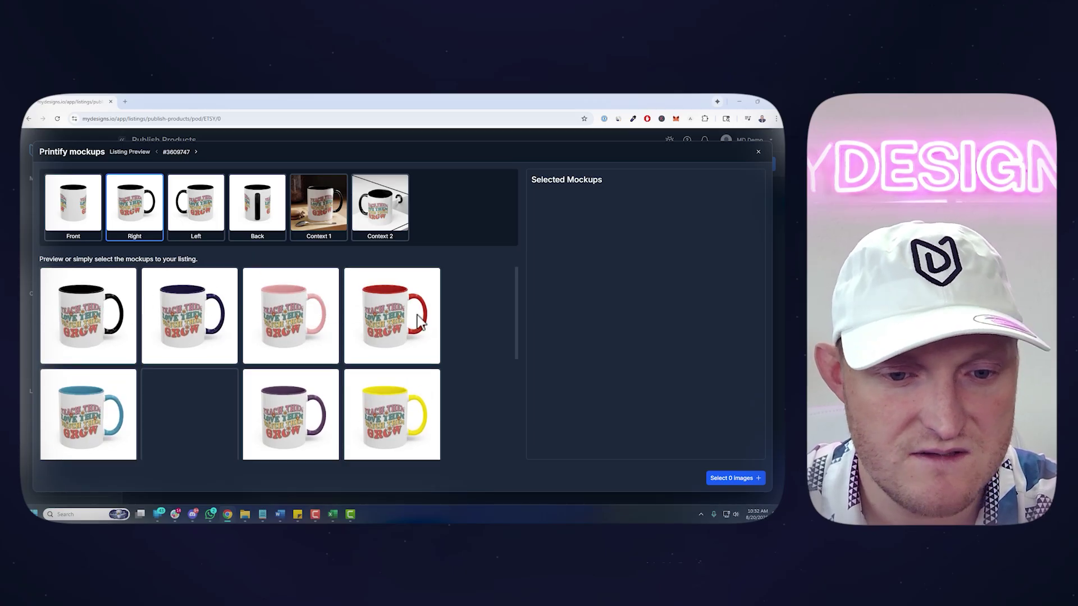
pyautogui.scroll(-2, 396, 343)
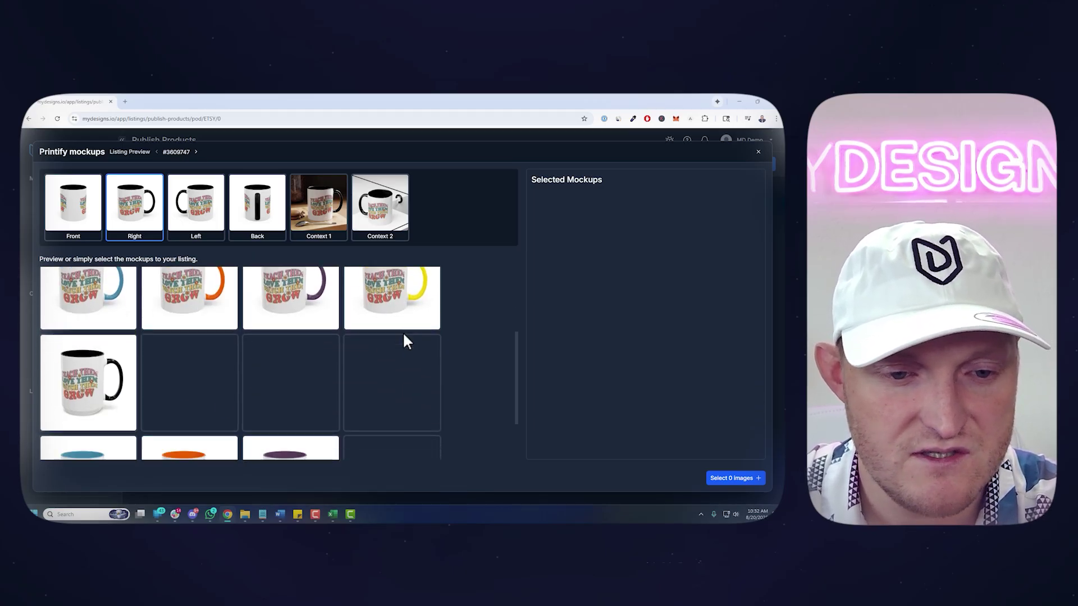
pyautogui.scroll(-2, 402, 331)
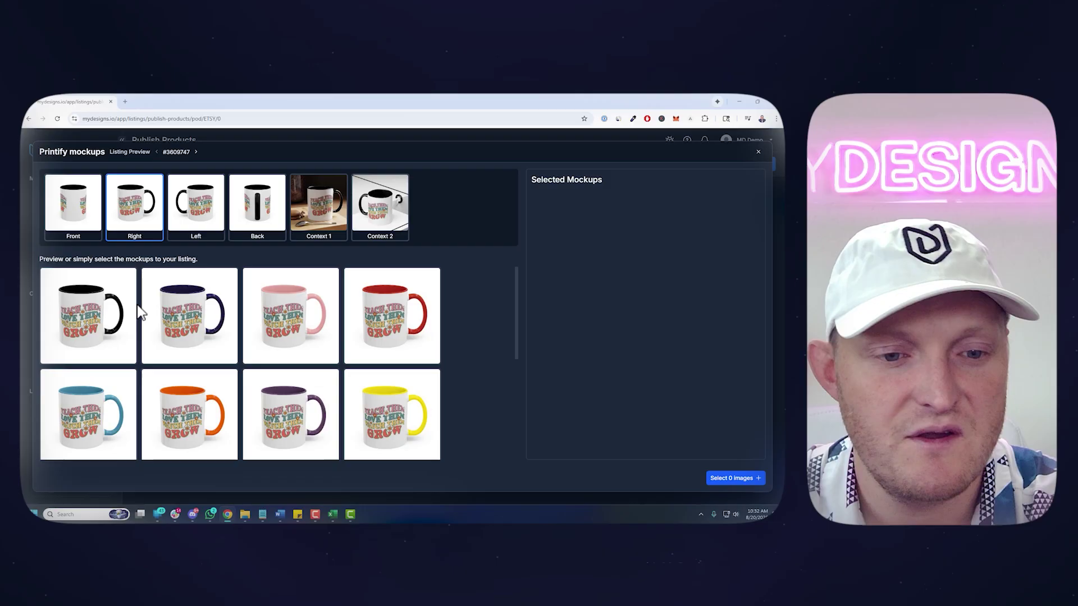
pyautogui.click(112, 319)
pyautogui.click(193, 325)
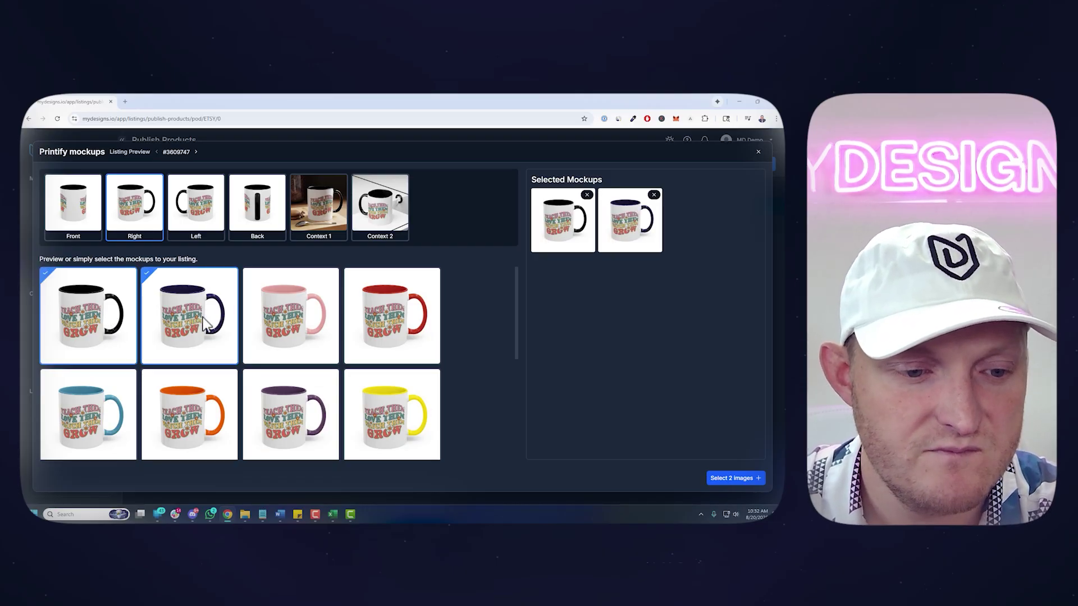
pyautogui.scroll(-5, 196, 336)
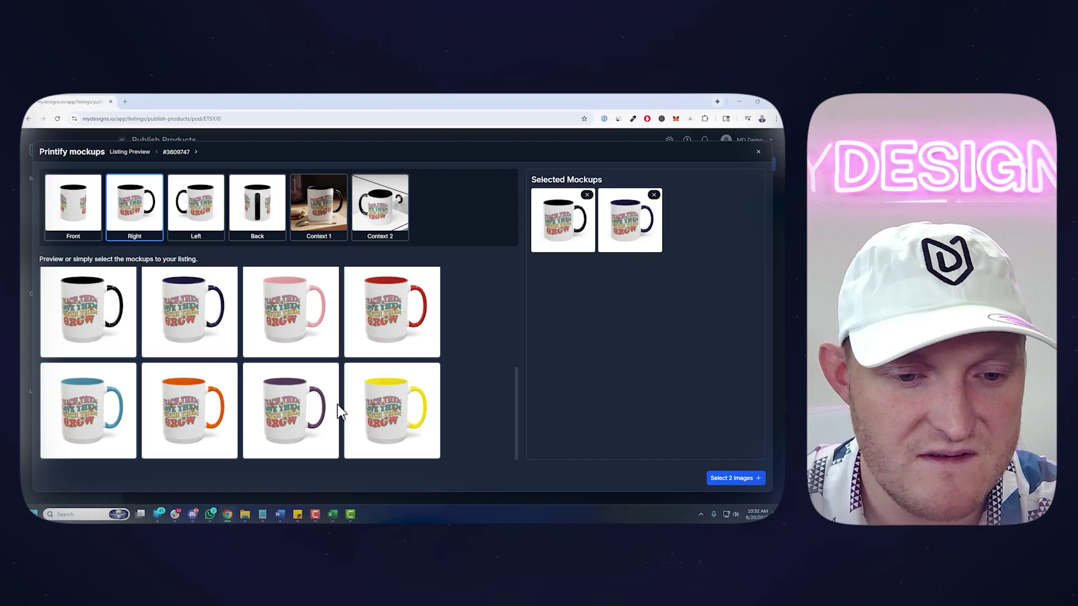
pyautogui.click(338, 411)
pyautogui.click(376, 401)
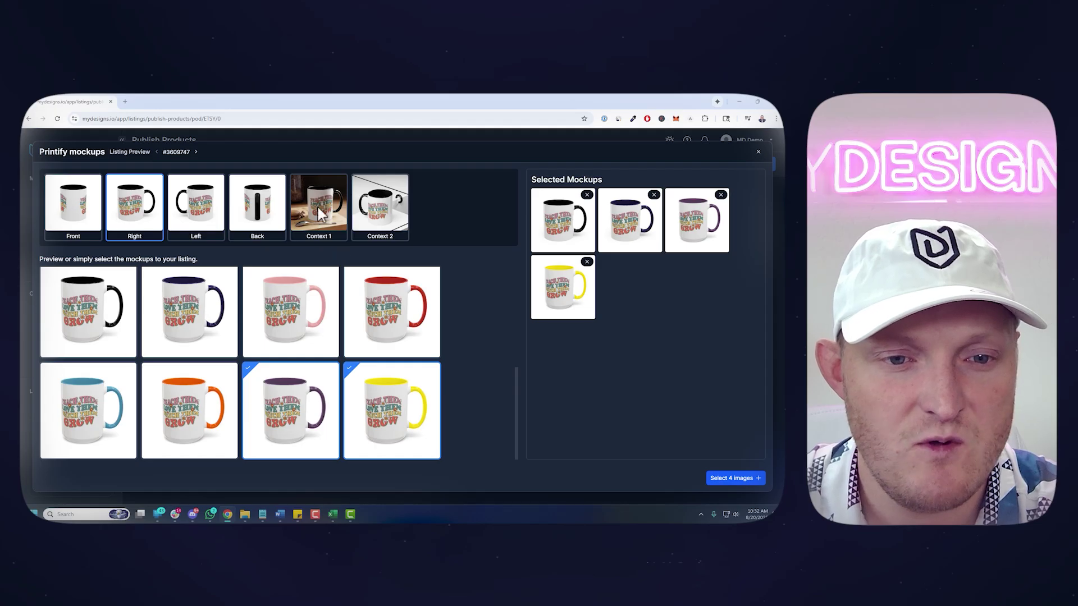
# Add the teal, orange, pink and red Context 1 tabletop mockups and confirm all eight images.
pyautogui.click(320, 215)
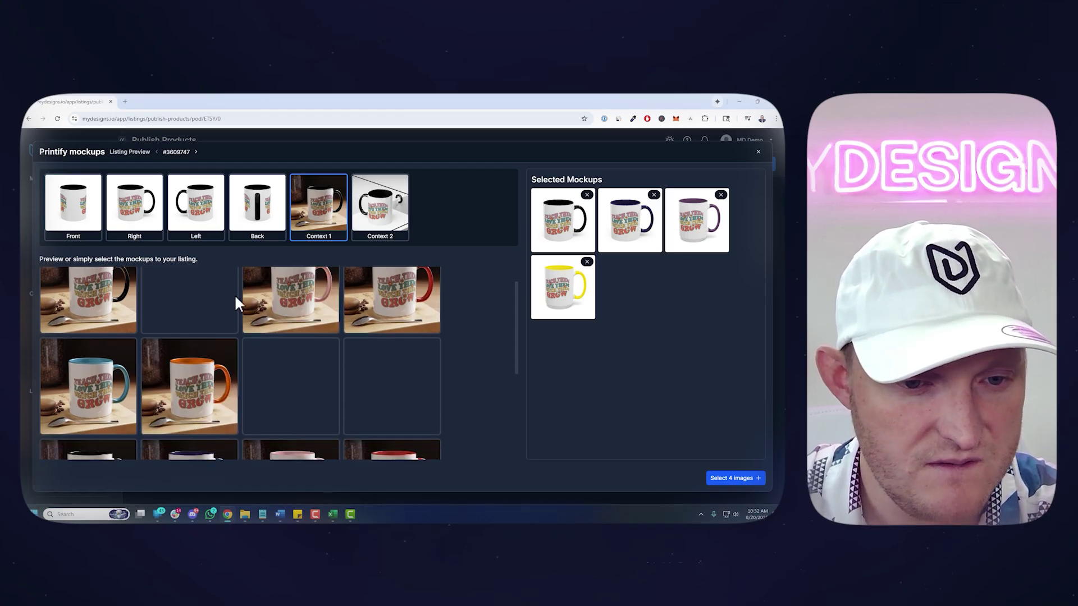
pyautogui.scroll(1, 238, 300)
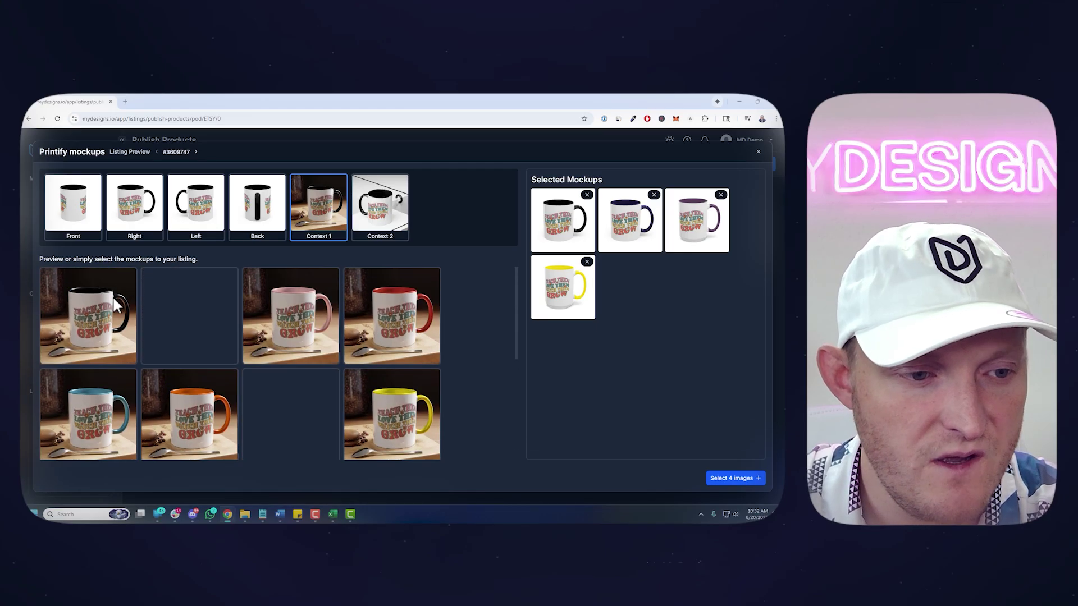
pyautogui.click(108, 306)
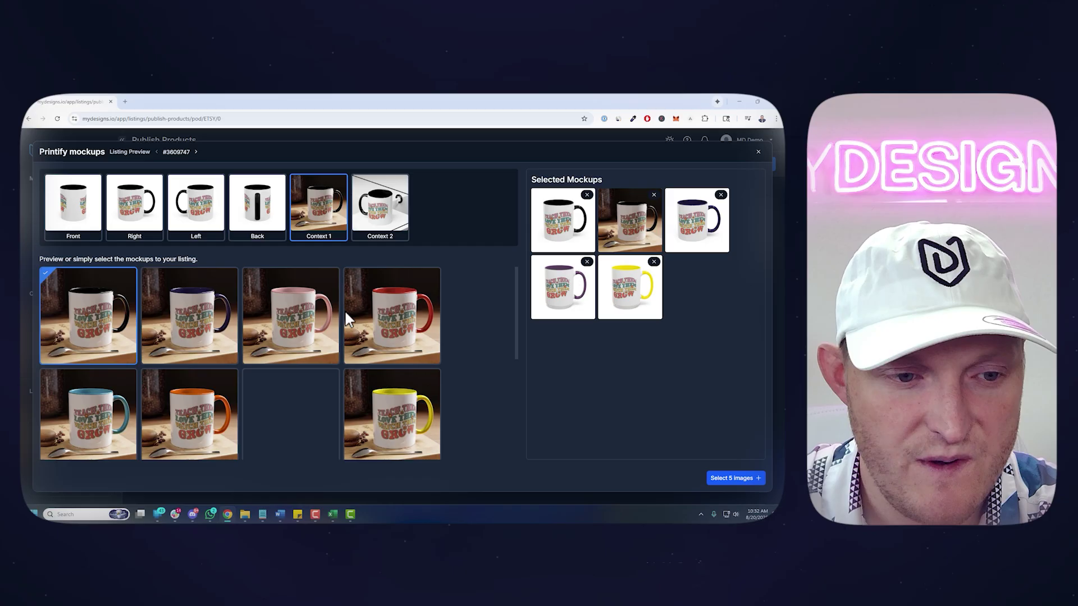
pyautogui.click(143, 306)
pyautogui.scroll(-2, 213, 326)
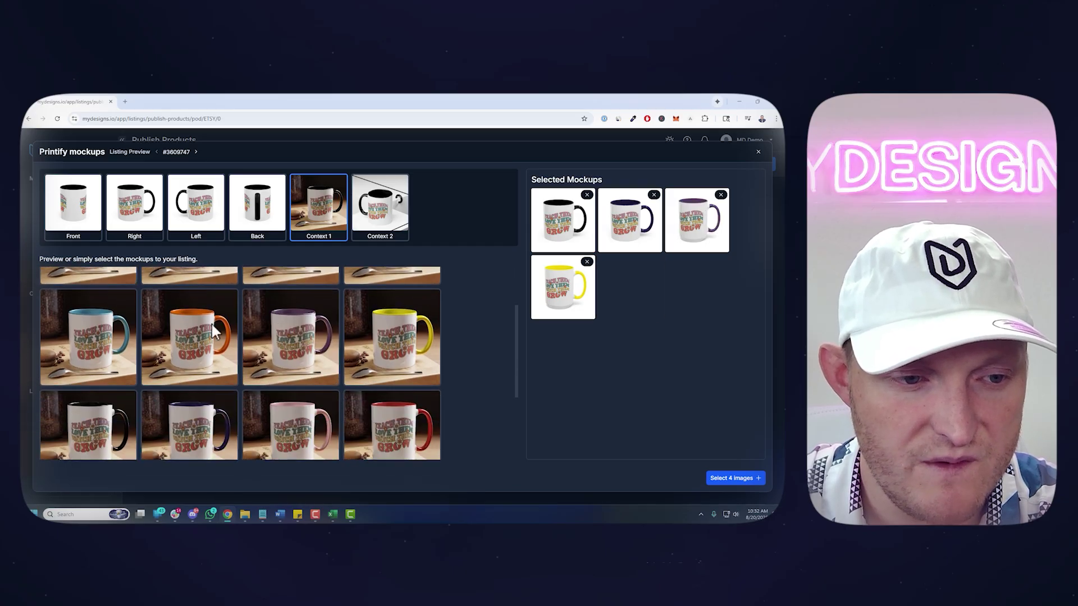
pyautogui.click(123, 318)
pyautogui.click(208, 335)
pyautogui.scroll(-3, 224, 332)
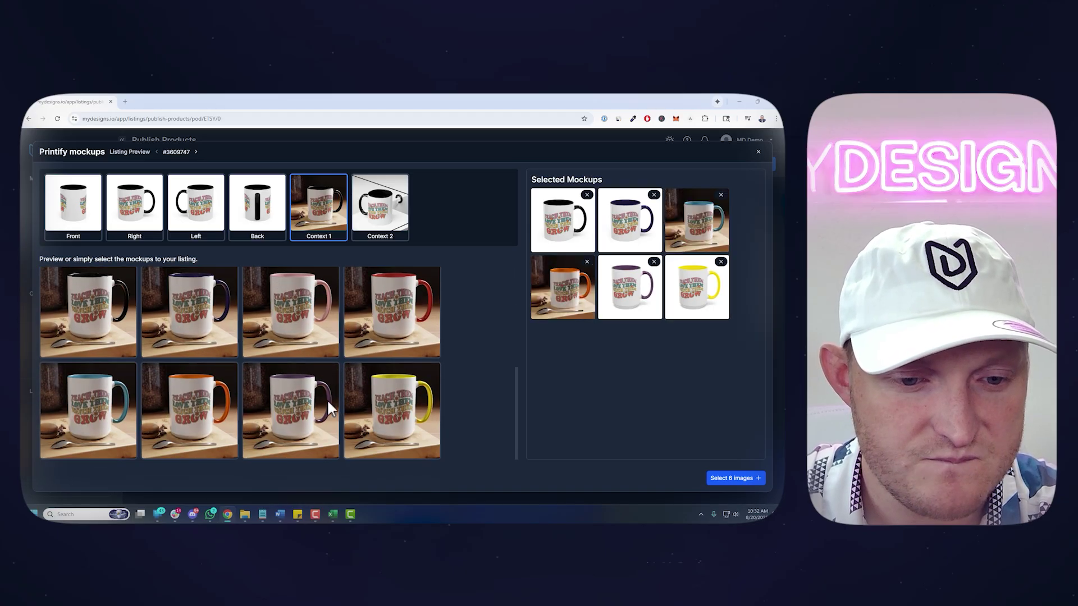
pyautogui.click(316, 308)
pyautogui.click(415, 315)
pyautogui.scroll(3, 416, 315)
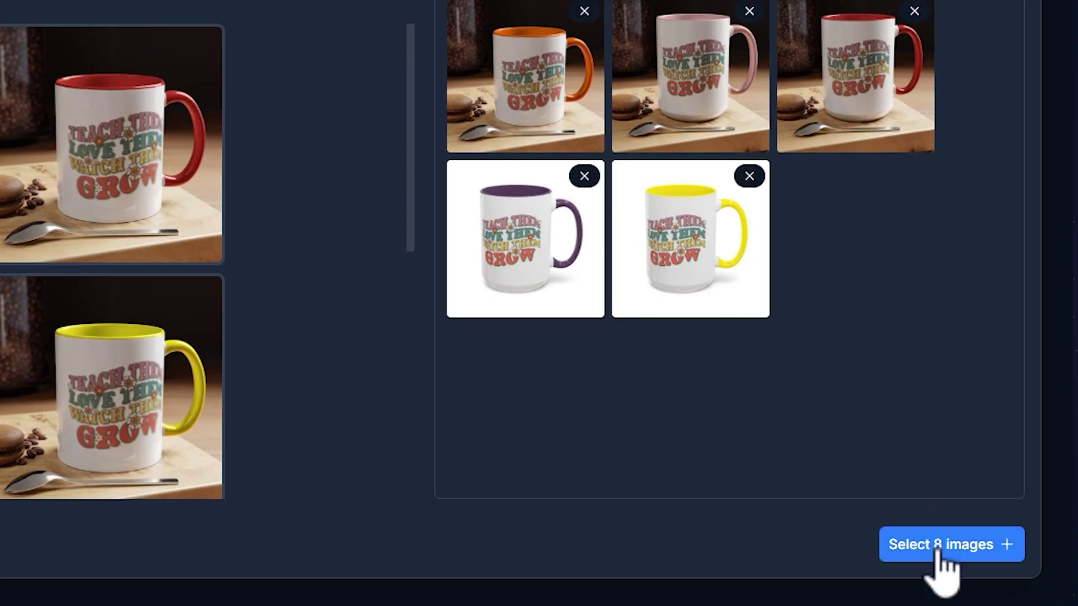
pyautogui.click(936, 547)
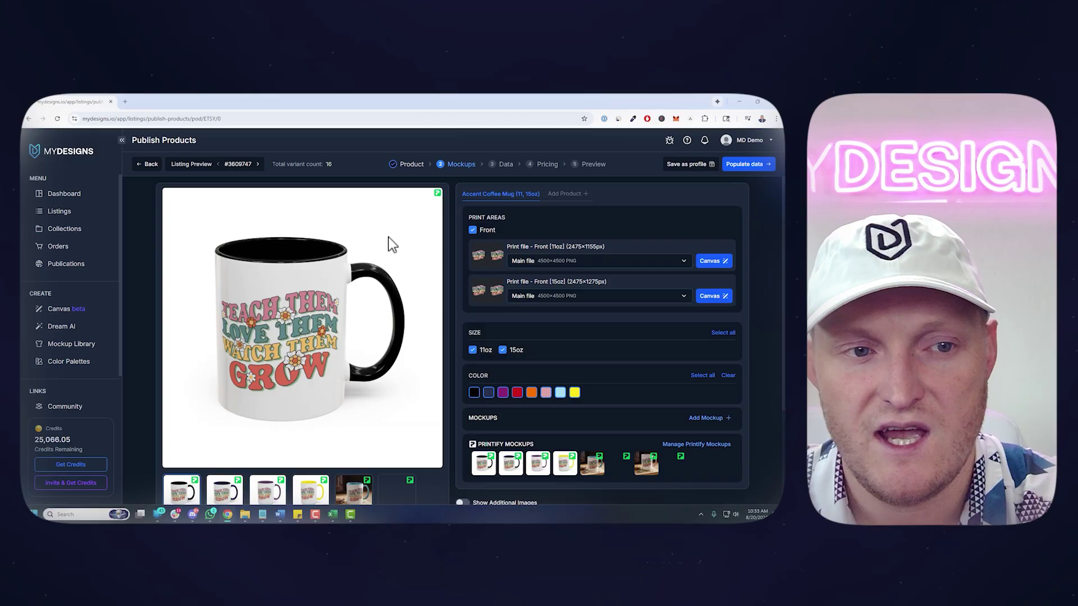
# Advance the listing preview to the next design and look over its mug mockups.
pyautogui.scroll(-3, 320, 224)
pyautogui.scroll(3, 331, 230)
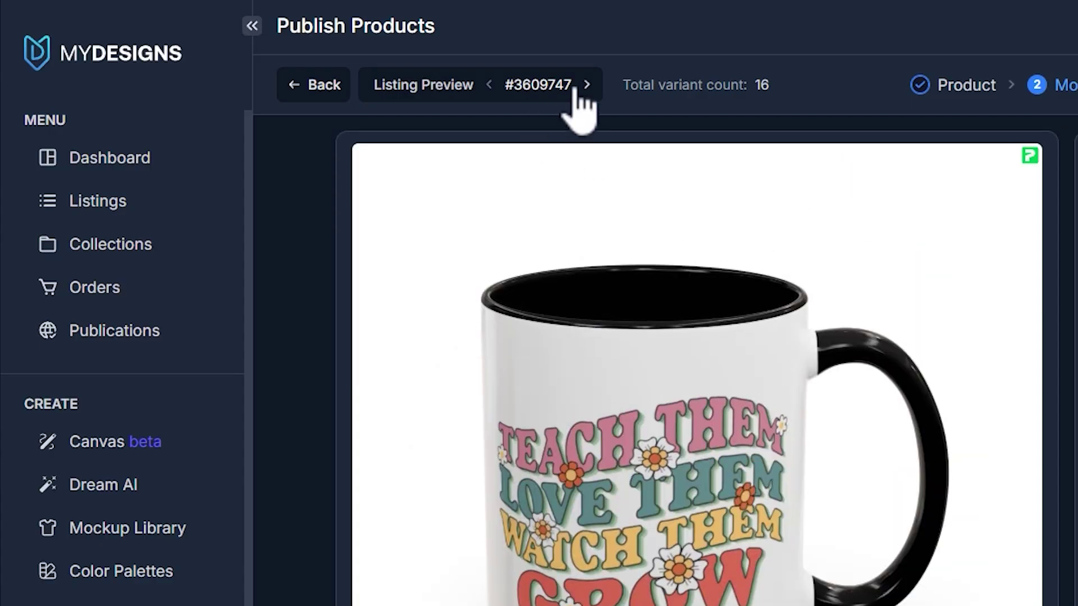
pyautogui.click(586, 86)
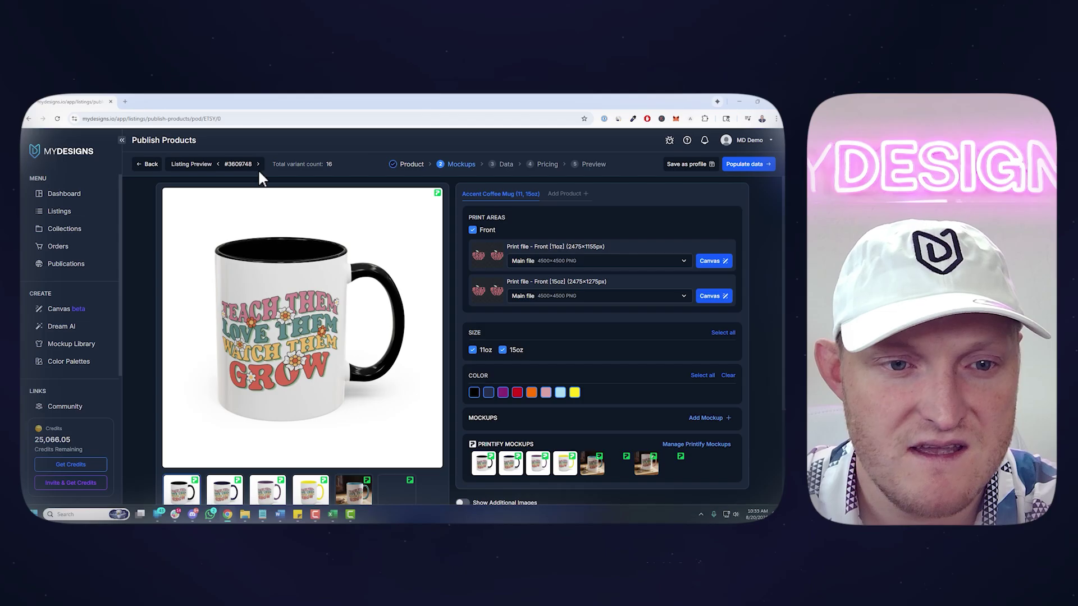
pyautogui.scroll(-2, 293, 325)
pyautogui.scroll(2, 292, 288)
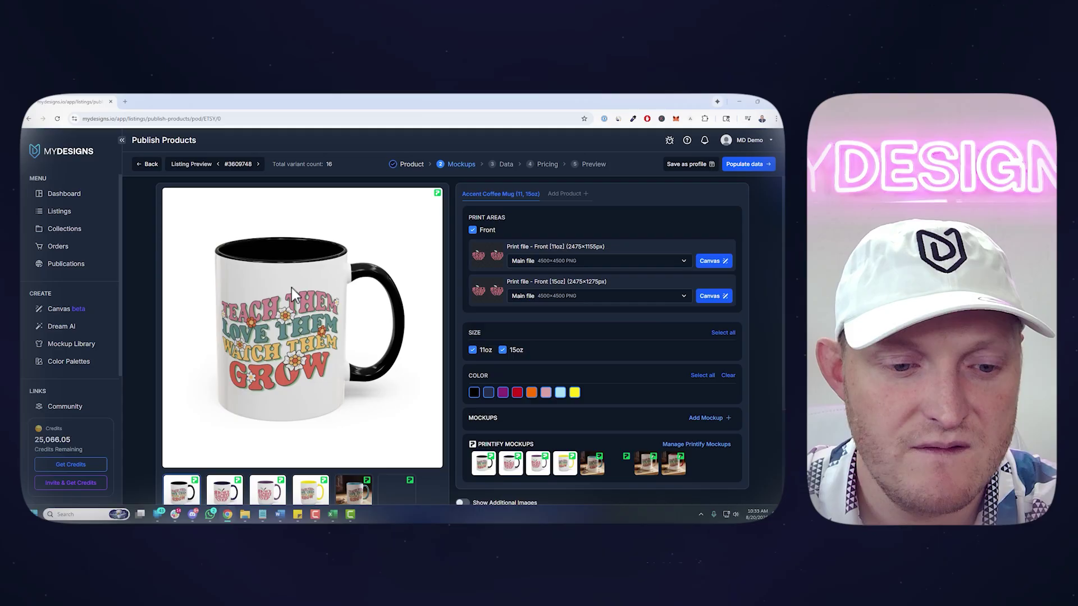
pyautogui.scroll(-1, 302, 295)
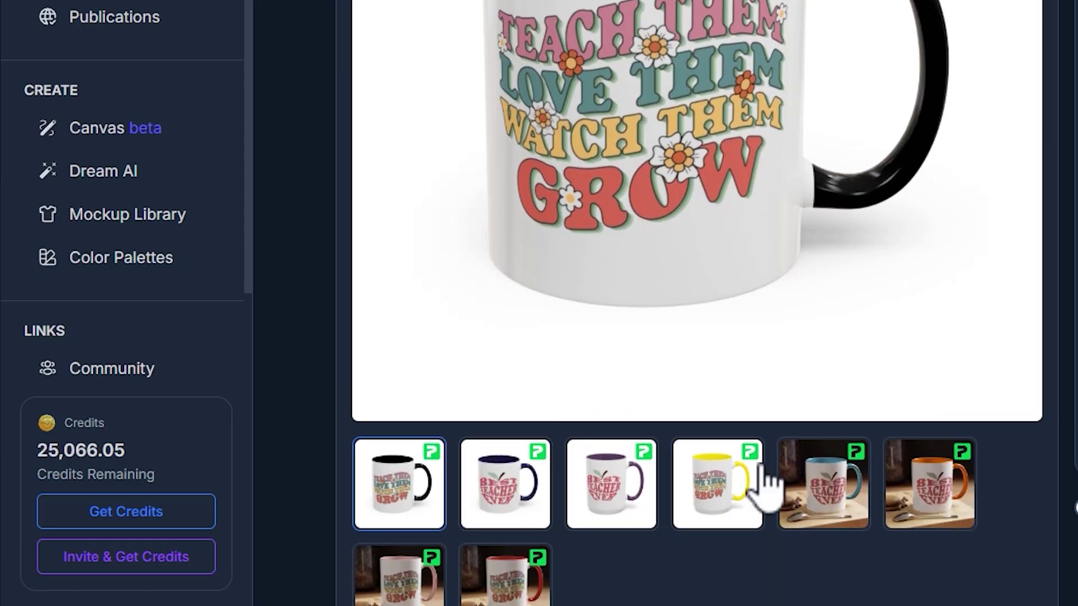
pyautogui.scroll(2, 666, 409)
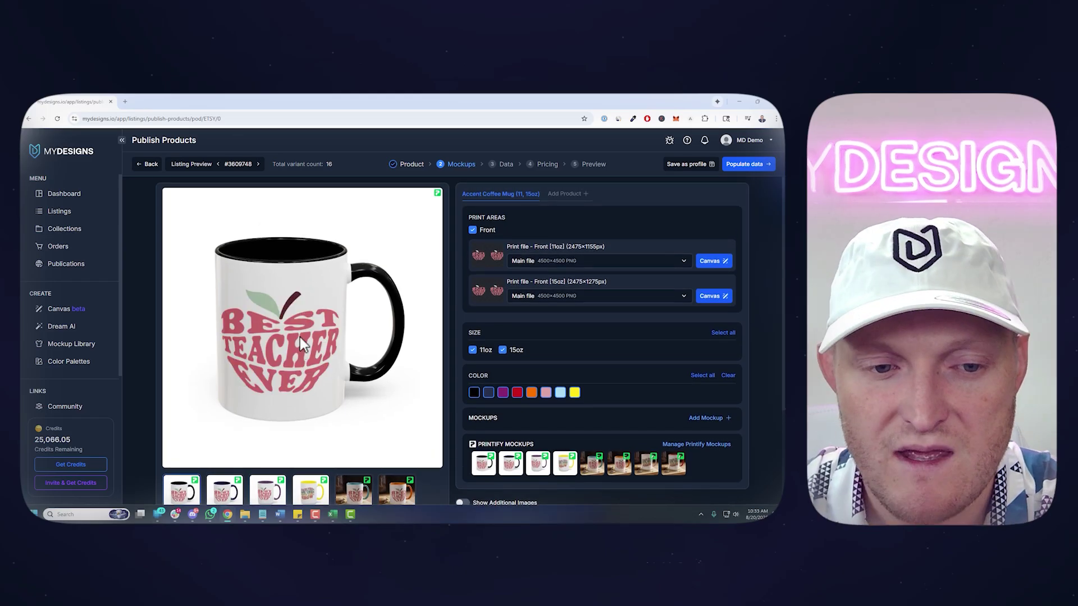
pyautogui.scroll(-2, 306, 317)
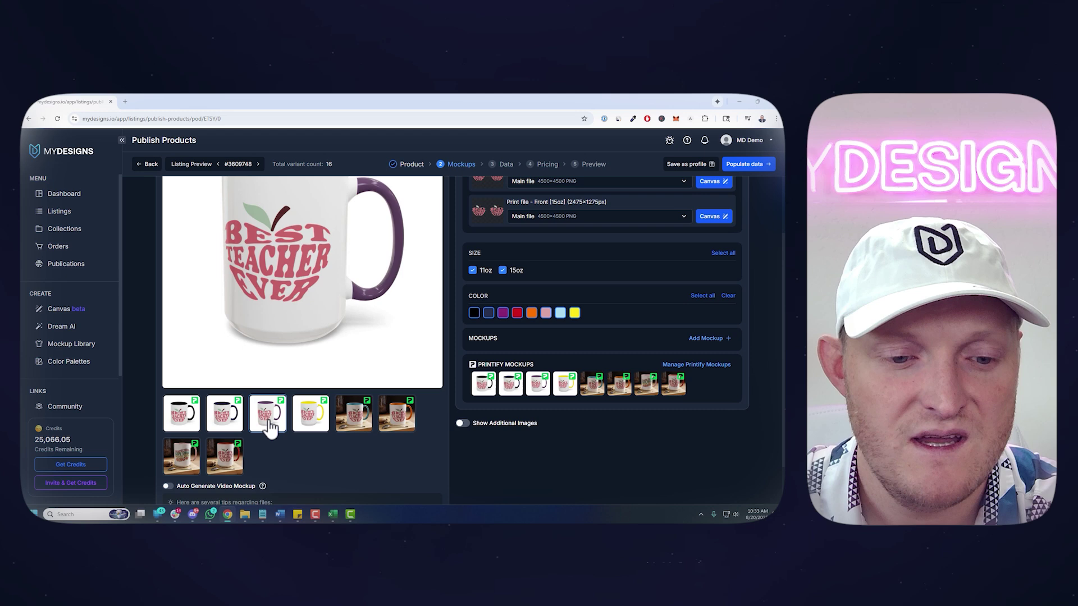
pyautogui.scroll(2, 393, 483)
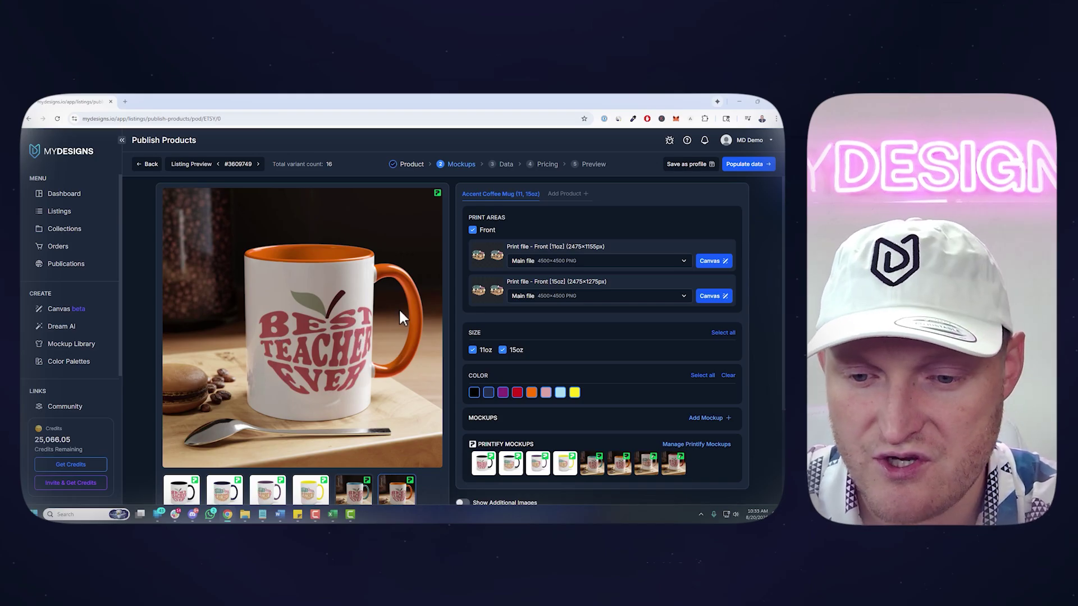
pyautogui.scroll(-1, 314, 336)
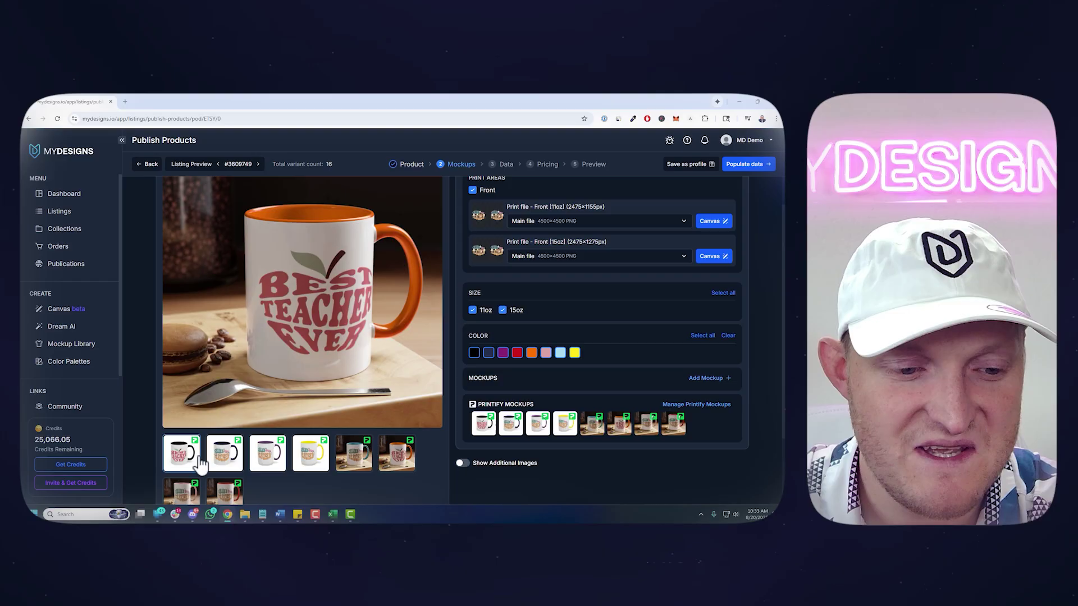
# Preview the navy and yellow mug mockups, then bring up the search for extra mockup images.
pyautogui.click(233, 463)
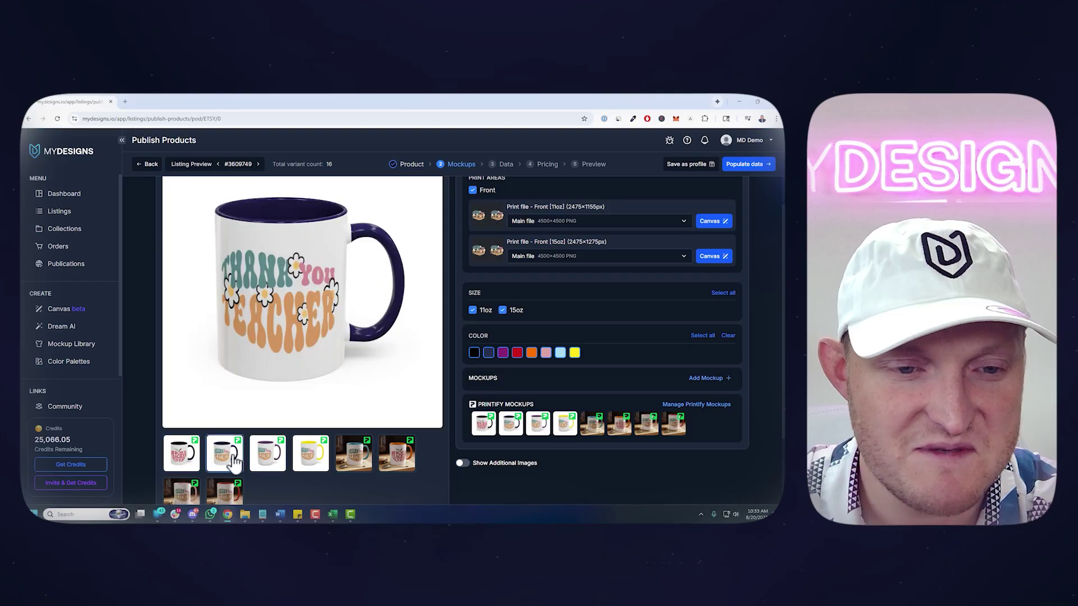
pyautogui.click(320, 456)
pyautogui.scroll(1, 324, 427)
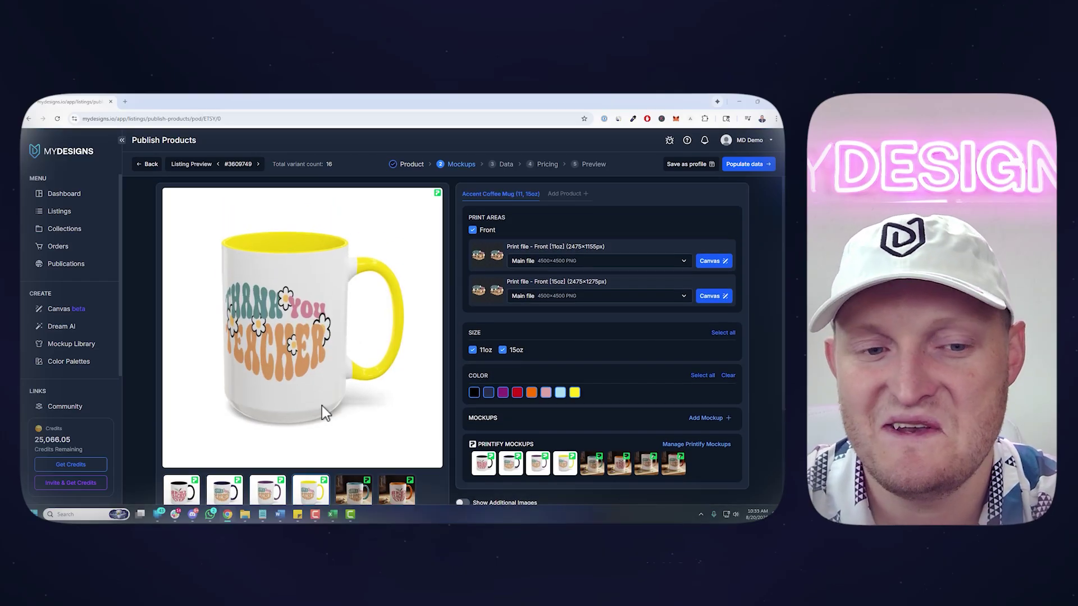
pyautogui.scroll(-3, 323, 372)
pyautogui.scroll(3, 323, 370)
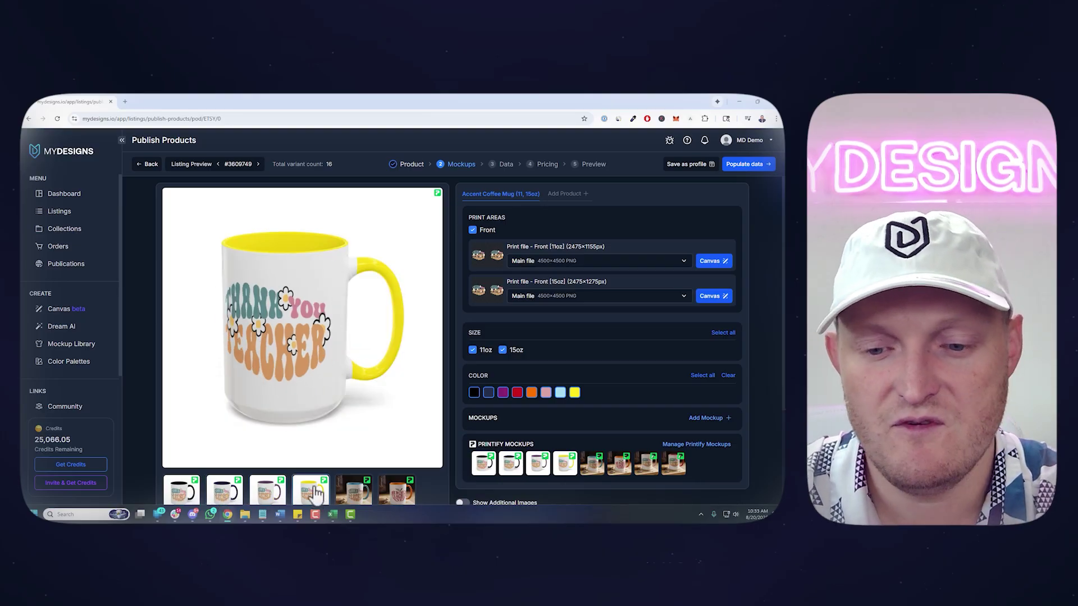
pyautogui.scroll(-2, 389, 469)
pyautogui.click(709, 346)
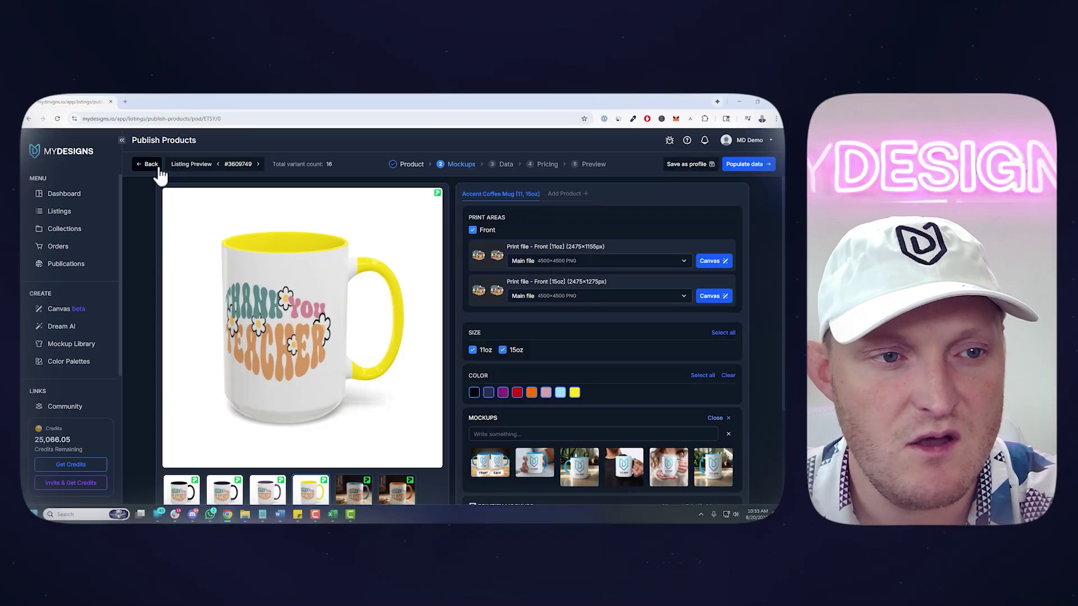
# Switch the product to a Printify Gildan 18000 sweatshirt with an Inner Neck Label print area.
pyautogui.click(150, 166)
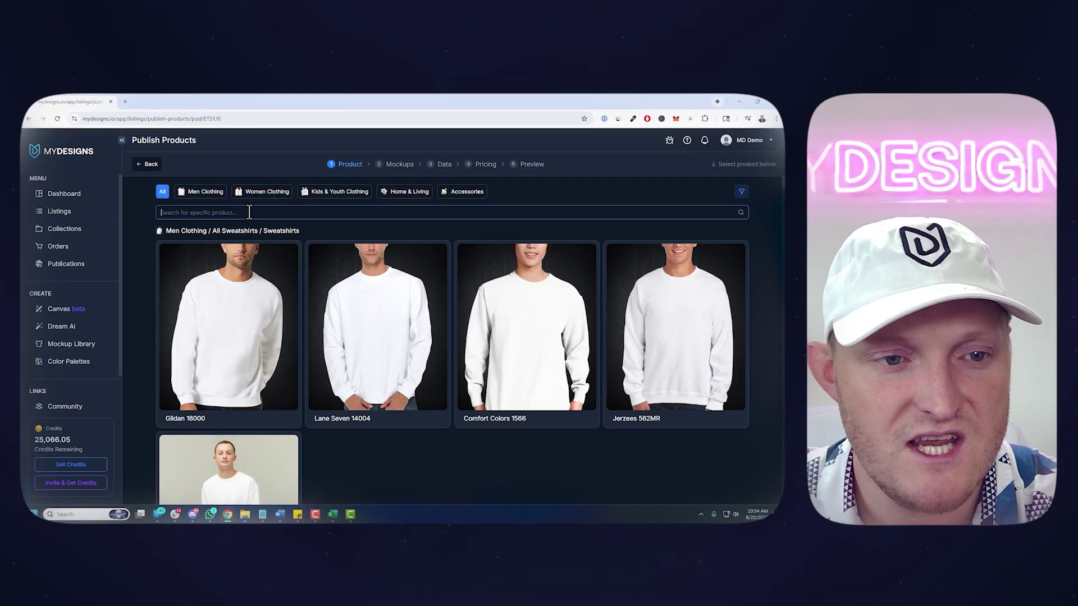
pyautogui.click(265, 292)
pyautogui.click(245, 170)
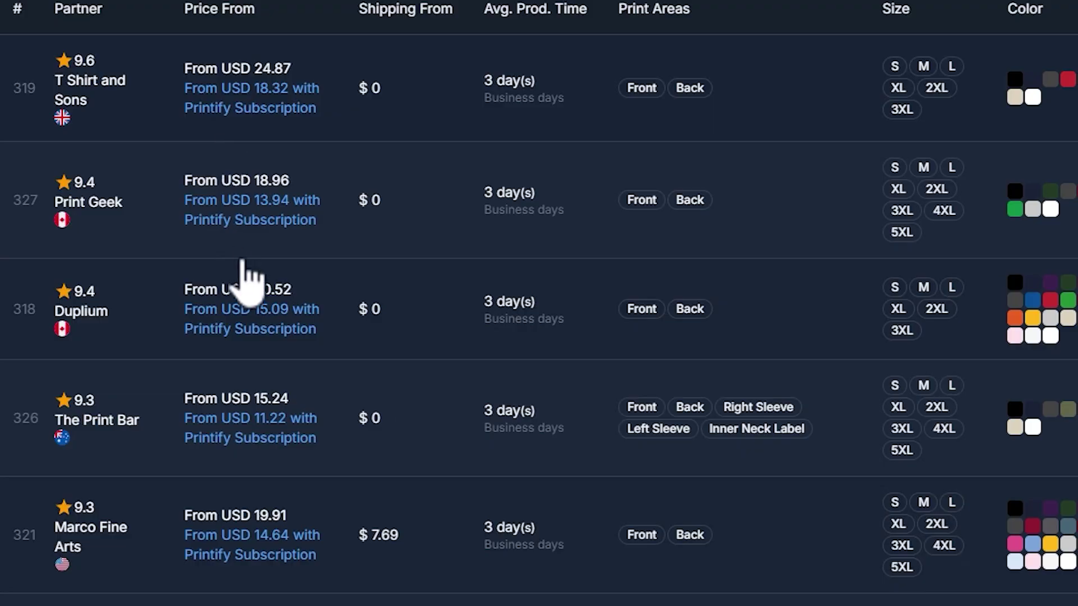
pyautogui.scroll(-3, 295, 266)
pyautogui.scroll(-2, 258, 314)
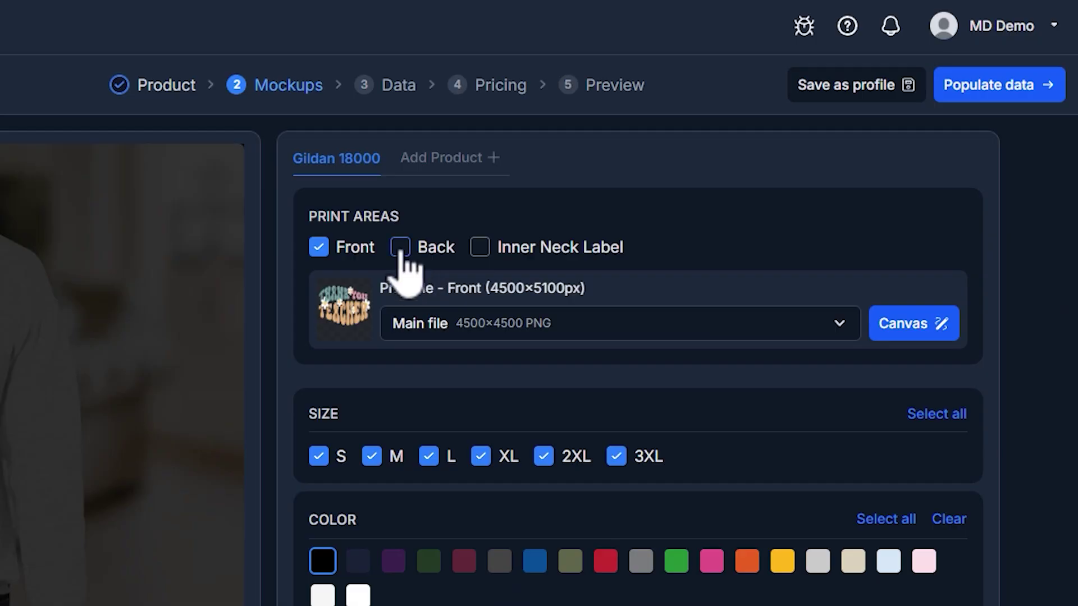
pyautogui.click(492, 250)
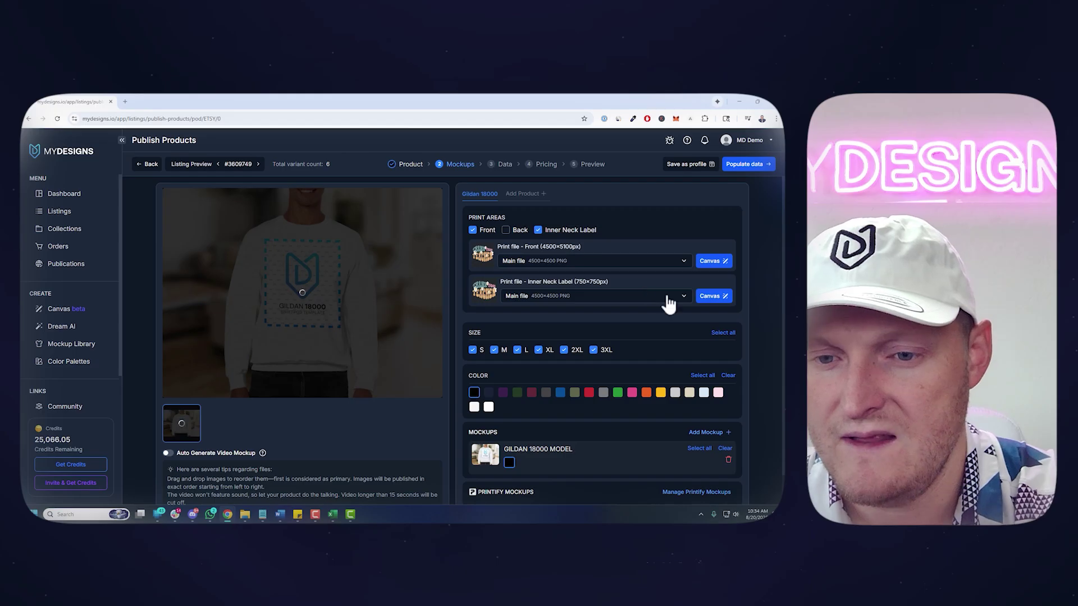
# Replace the neck label's design with the sunset graphic, sized to 480 px and centred above the care text.
pyautogui.click(712, 296)
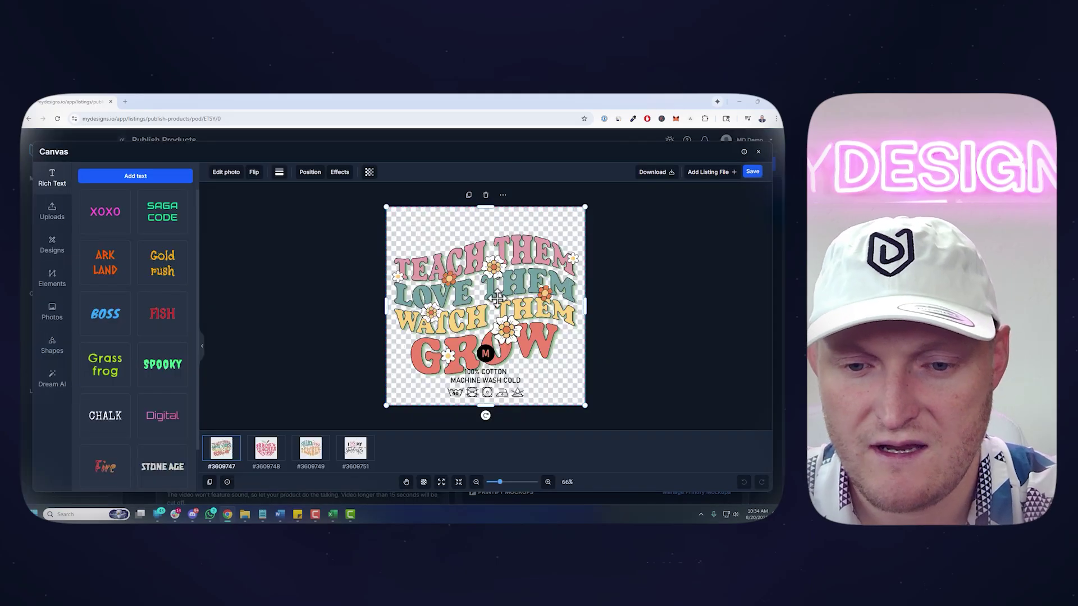
pyautogui.press('Delete')
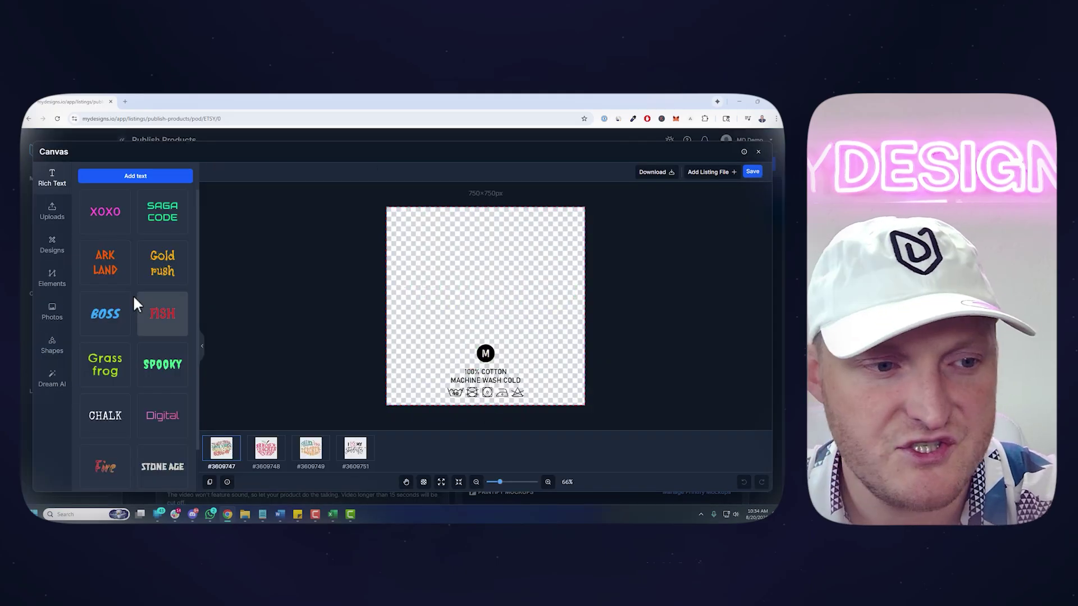
pyautogui.click(60, 218)
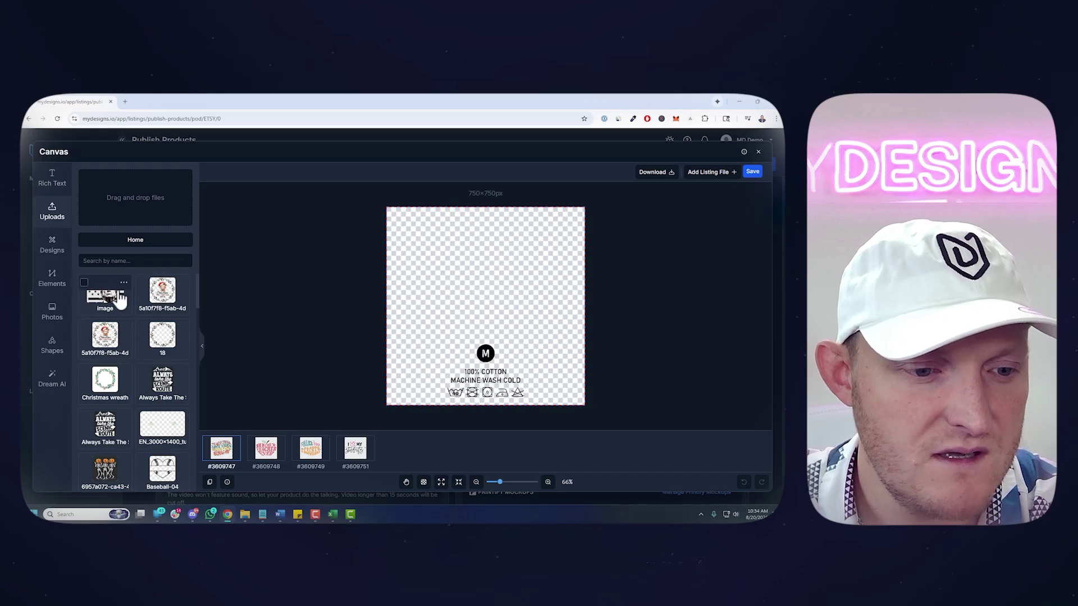
pyautogui.click(62, 251)
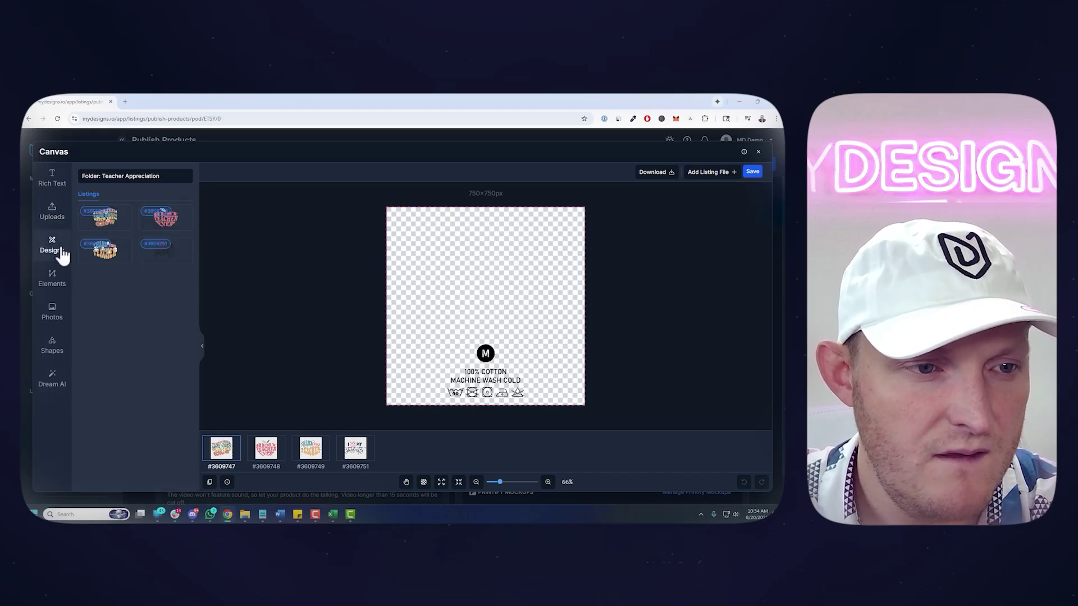
pyautogui.click(66, 286)
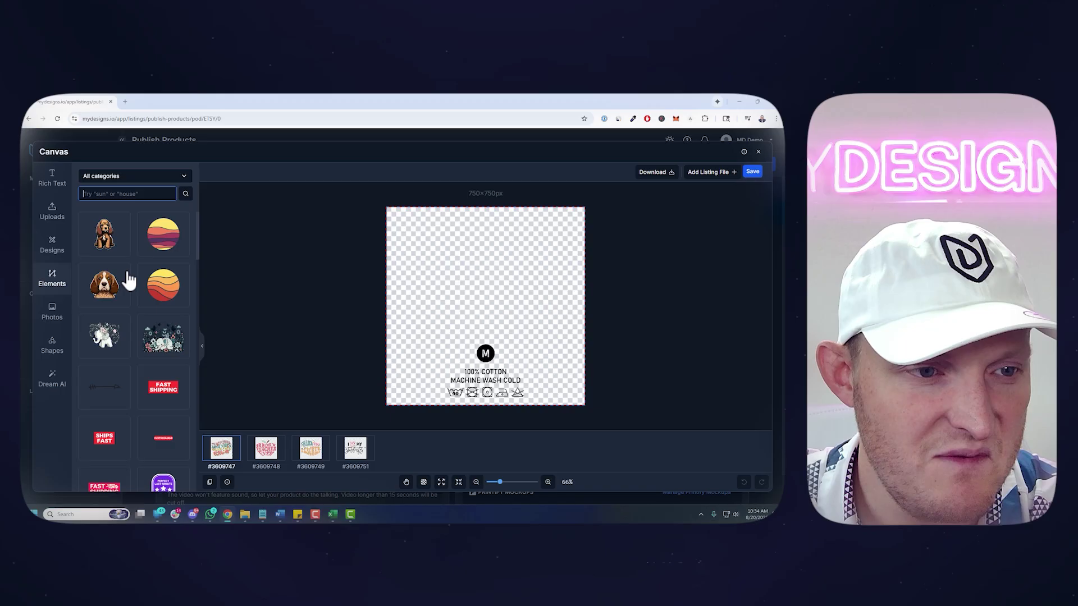
pyautogui.moveTo(165, 254); pyautogui.dragTo(435, 281)
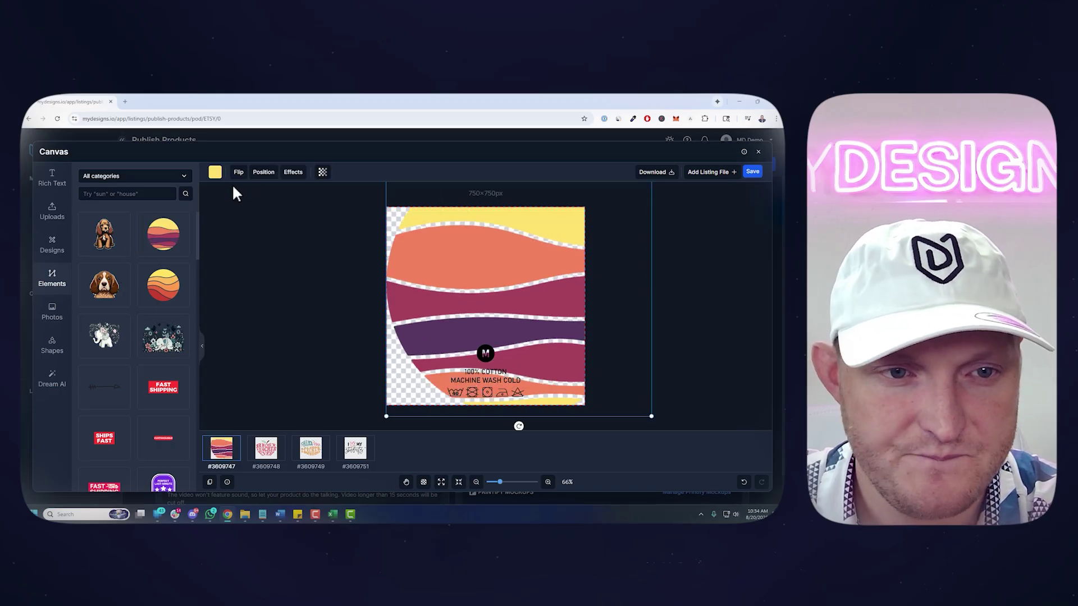
pyautogui.click(263, 171)
pyautogui.click(136, 304)
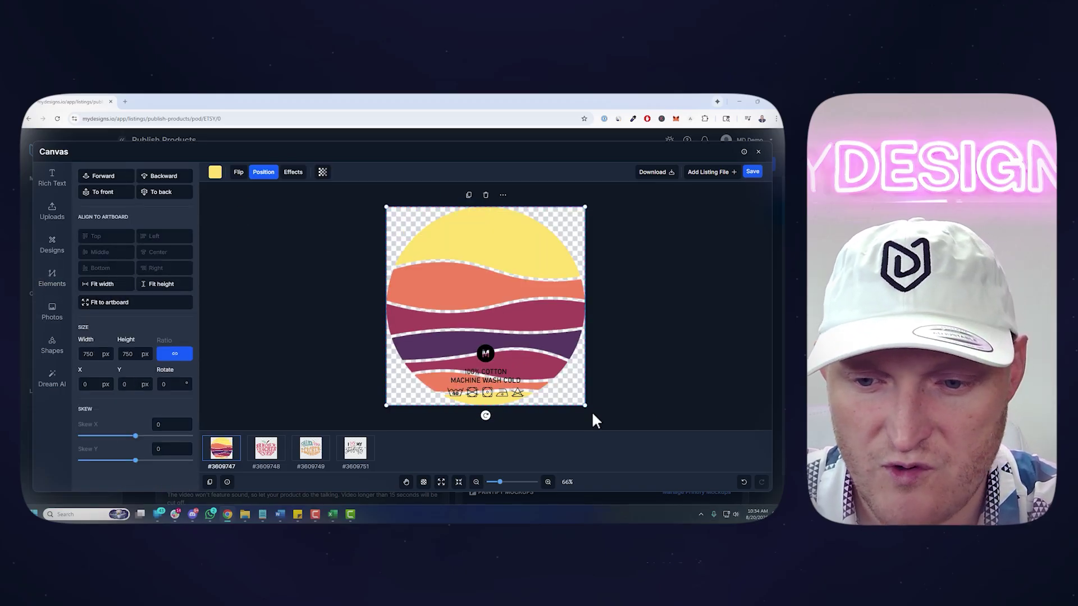
pyautogui.moveTo(581, 402); pyautogui.dragTo(514, 335)
pyautogui.moveTo(462, 298); pyautogui.dragTo(493, 304)
# Sync the sunset to all designs, delete the leftover design text from every design, and save.
pyautogui.rightClick(510, 264)
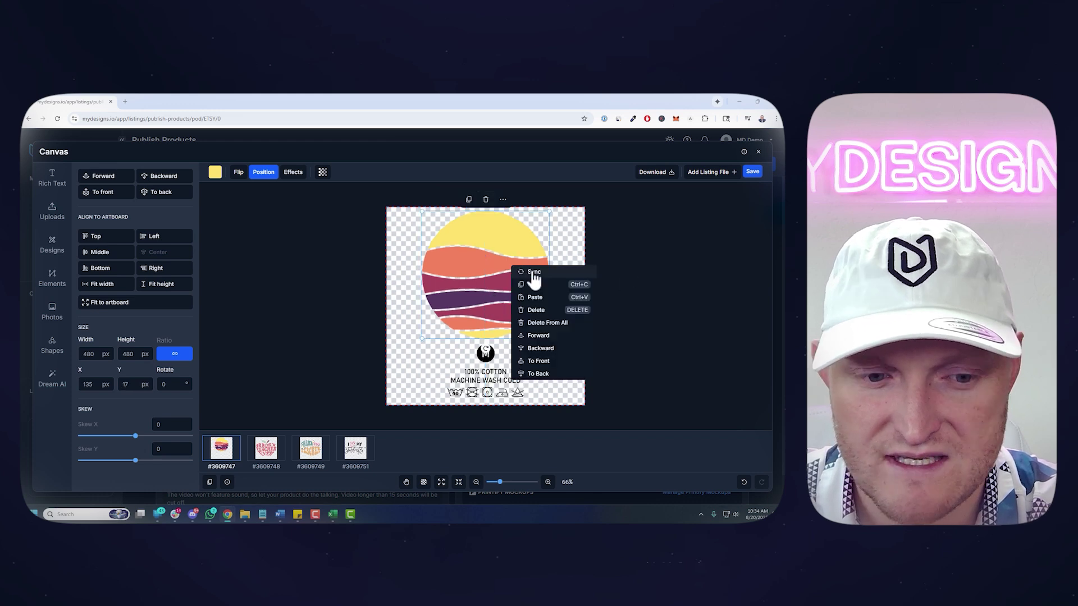
pyautogui.click(533, 365)
pyautogui.click(266, 449)
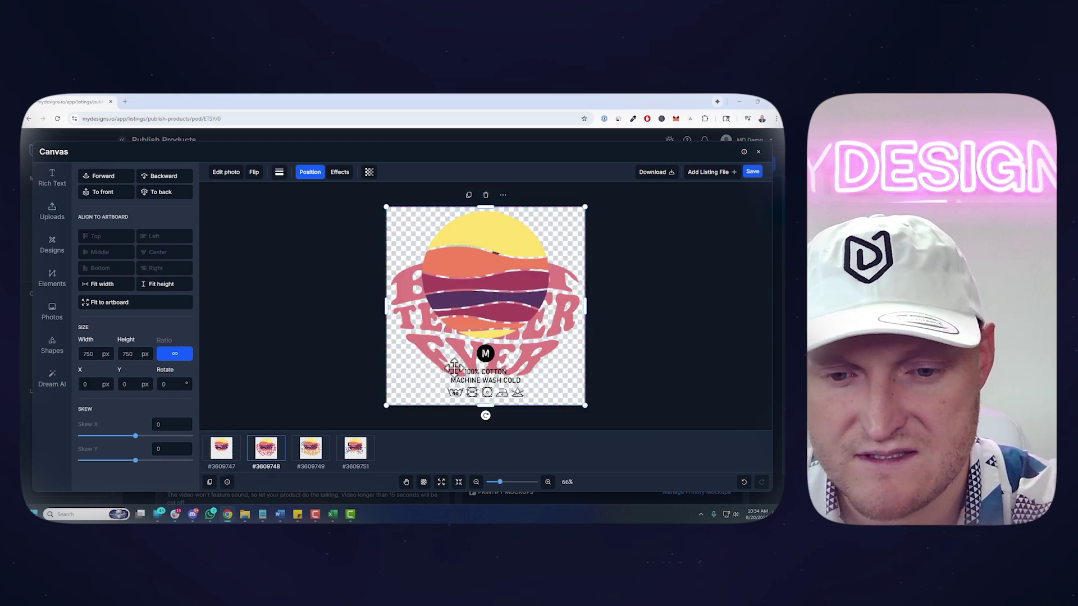
pyautogui.rightClick(463, 368)
pyautogui.click(772, 406)
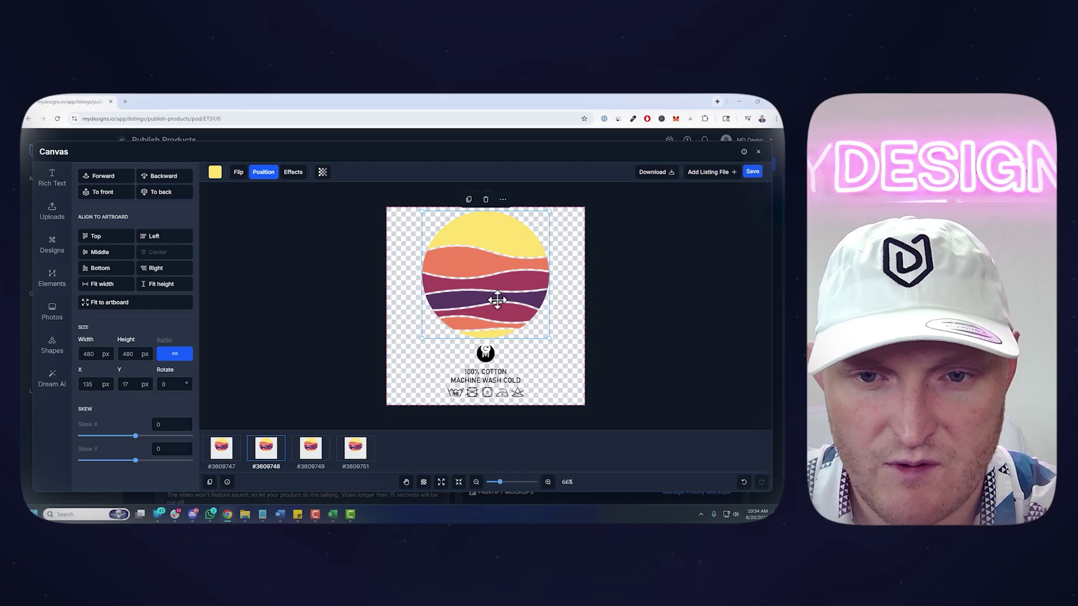
pyautogui.click(756, 176)
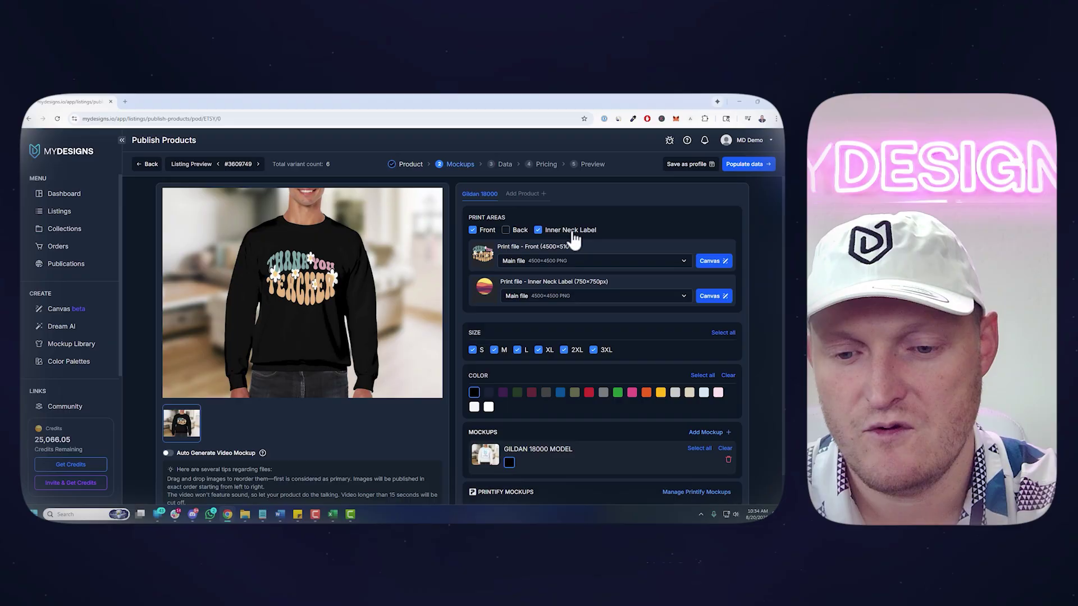
# Add Light Pink, Sand and White as sweatshirt colours and drop Black.
pyautogui.click(718, 393)
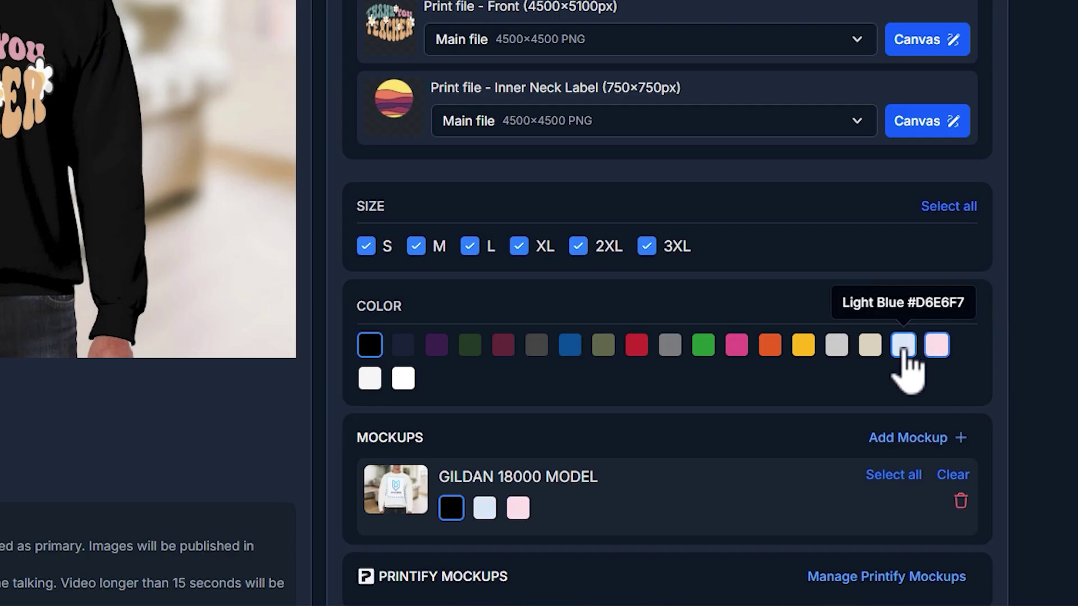
pyautogui.click(870, 345)
pyautogui.click(402, 378)
pyautogui.click(369, 344)
pyautogui.scroll(-1, 808, 538)
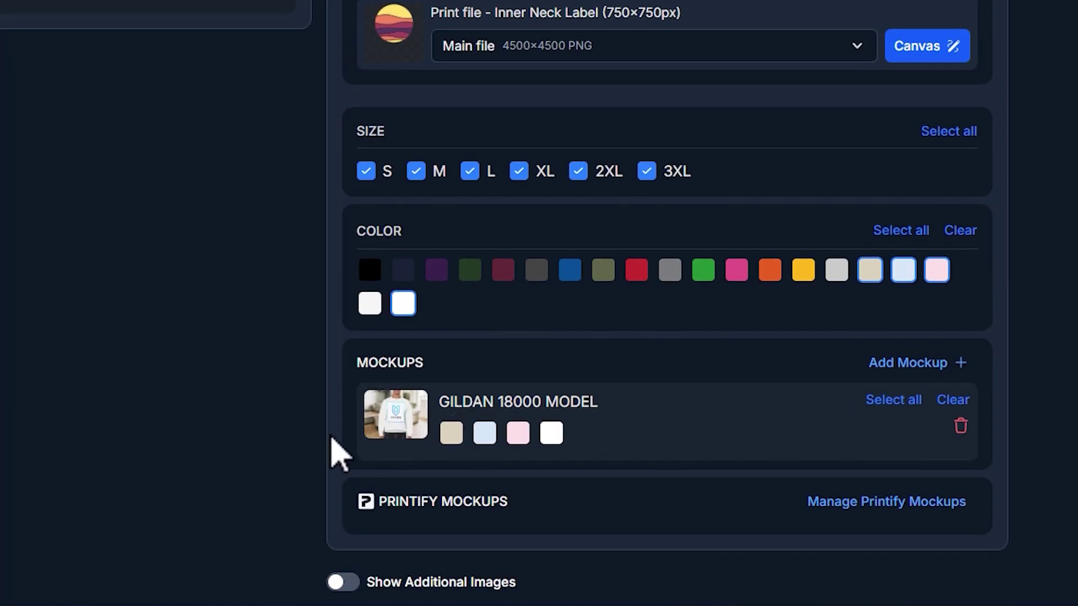
# Replace the original GILDAN 18000 MODEL mockup with GILDAN 18000 MODEL 2.
pyautogui.click(907, 365)
pyautogui.scroll(-10, 705, 344)
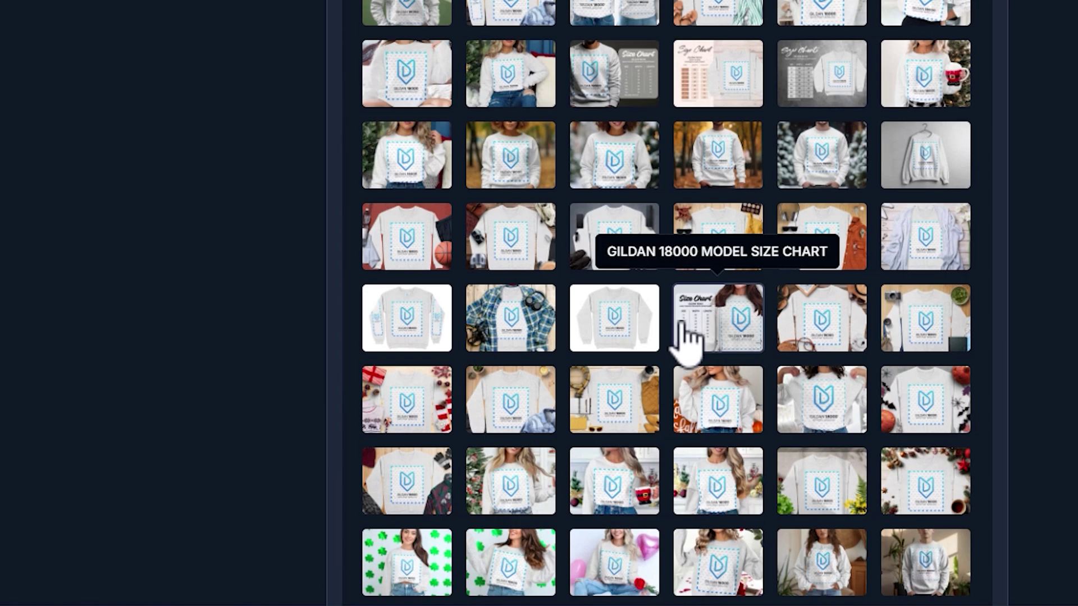
pyautogui.scroll(10, 693, 325)
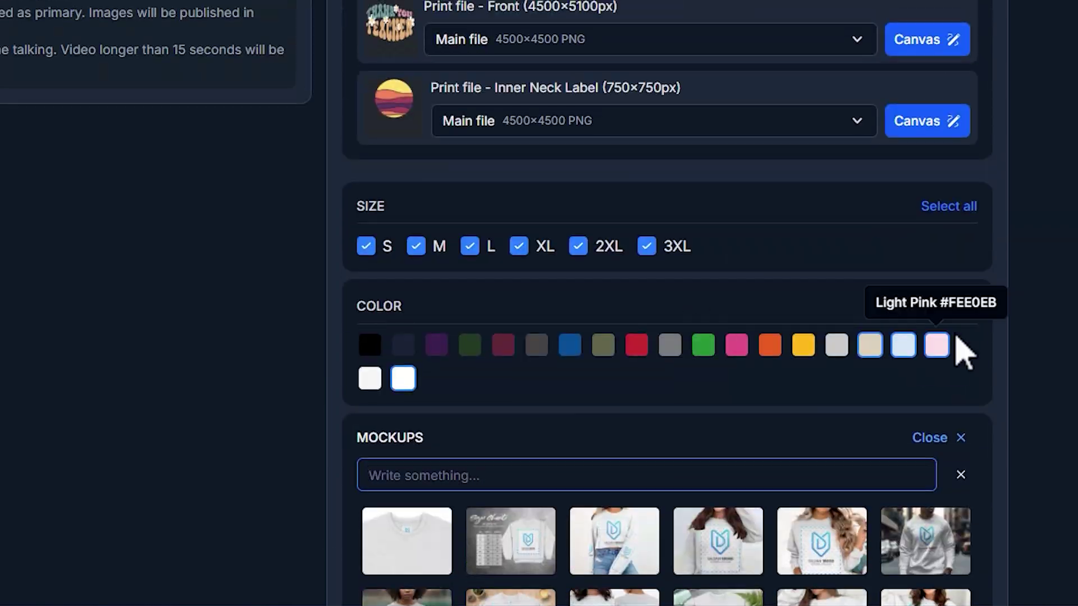
pyautogui.click(925, 438)
pyautogui.scroll(-1, 673, 476)
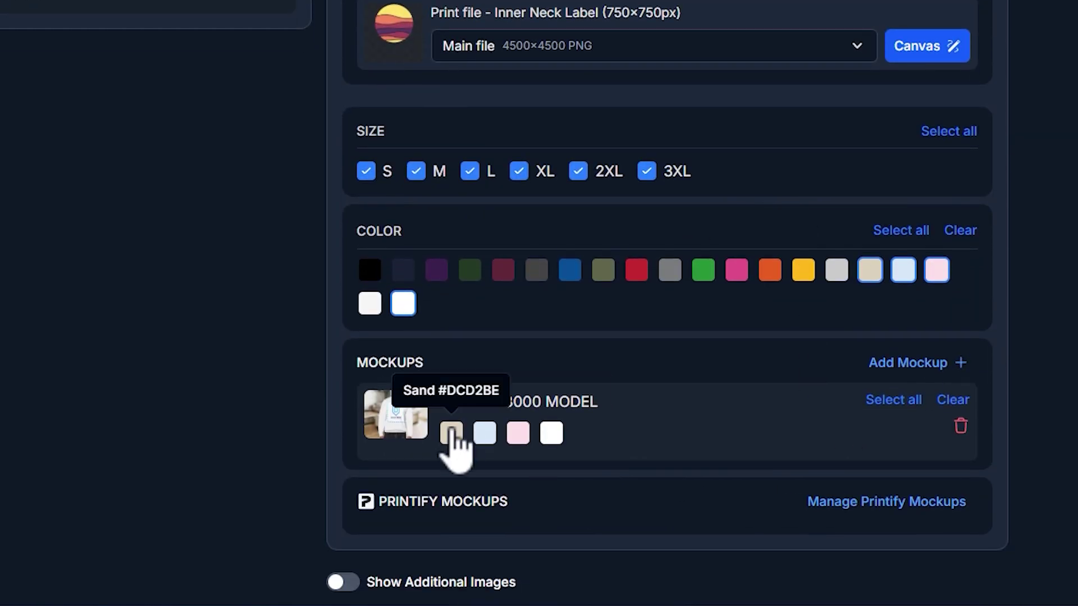
pyautogui.click(907, 363)
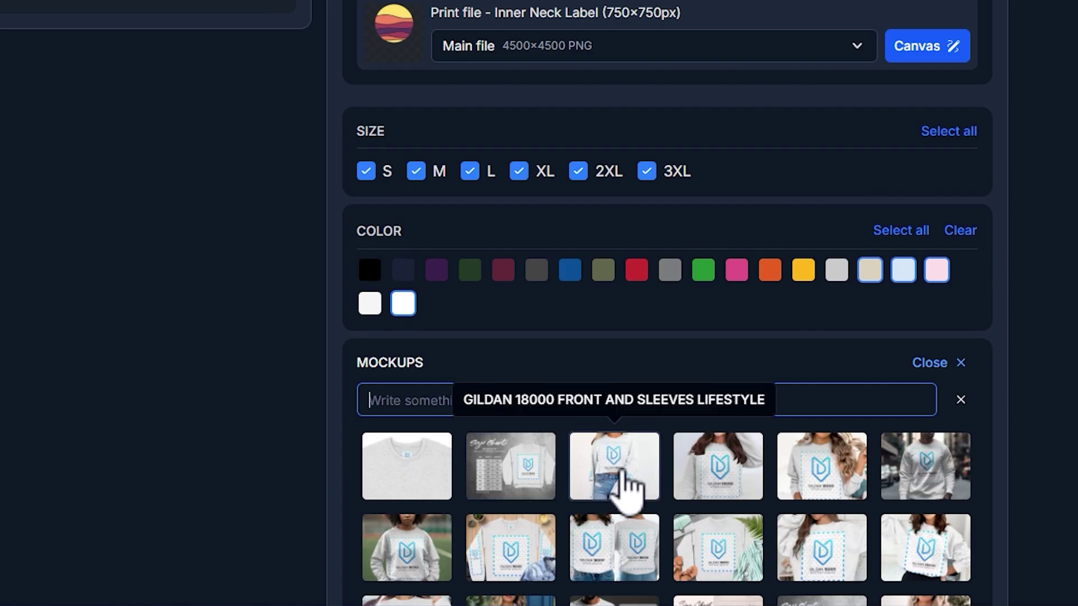
pyautogui.click(621, 488)
pyautogui.click(451, 518)
pyautogui.scroll(-1, 702, 477)
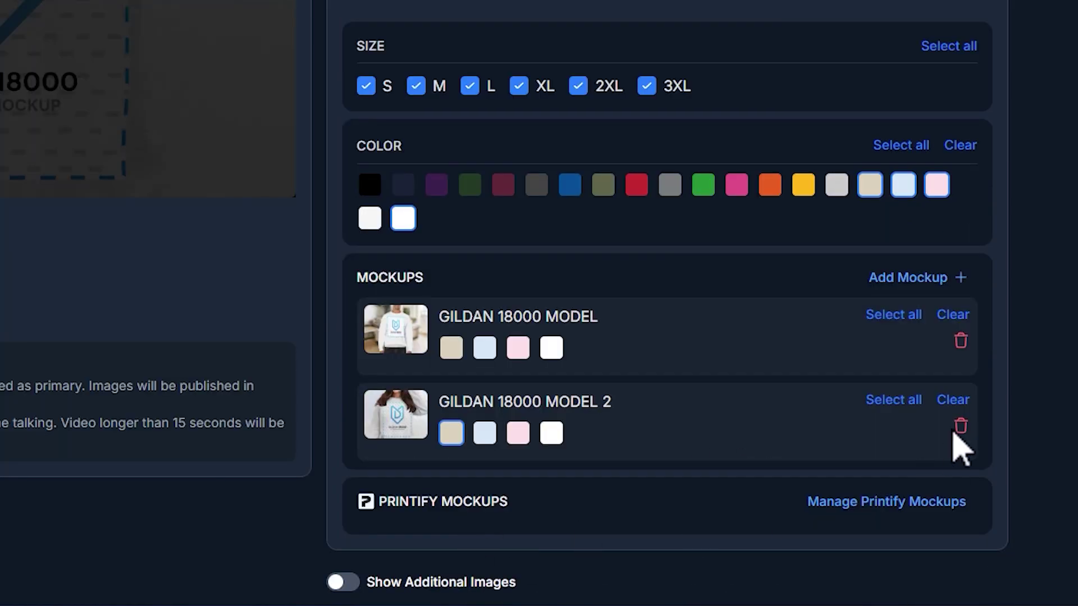
pyautogui.click(962, 344)
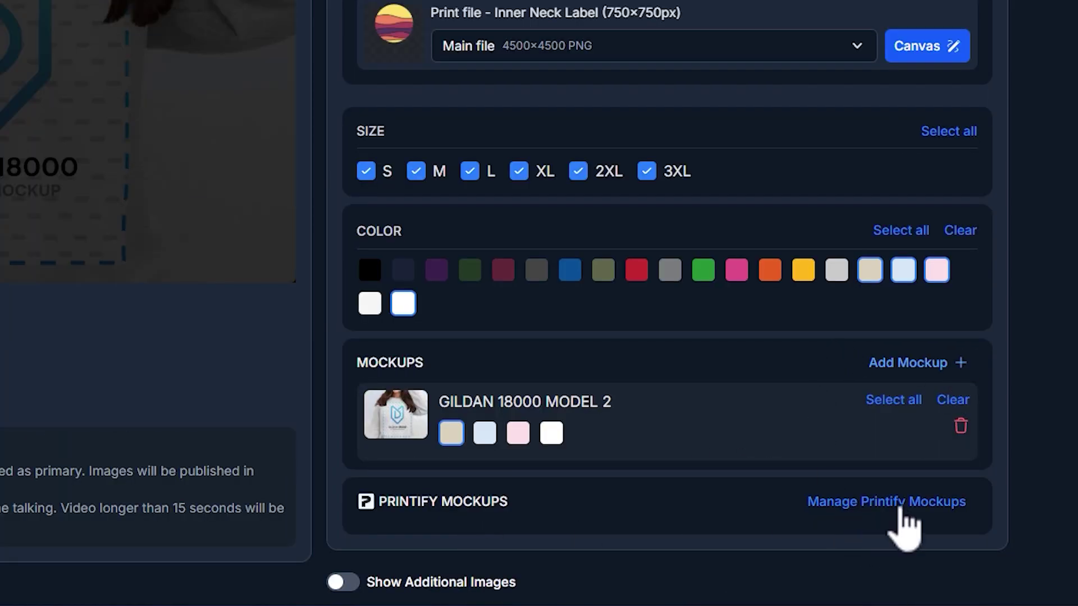
# Pick the pink and light blue Front mockups in the Printify mockup chooser.
pyautogui.click(899, 505)
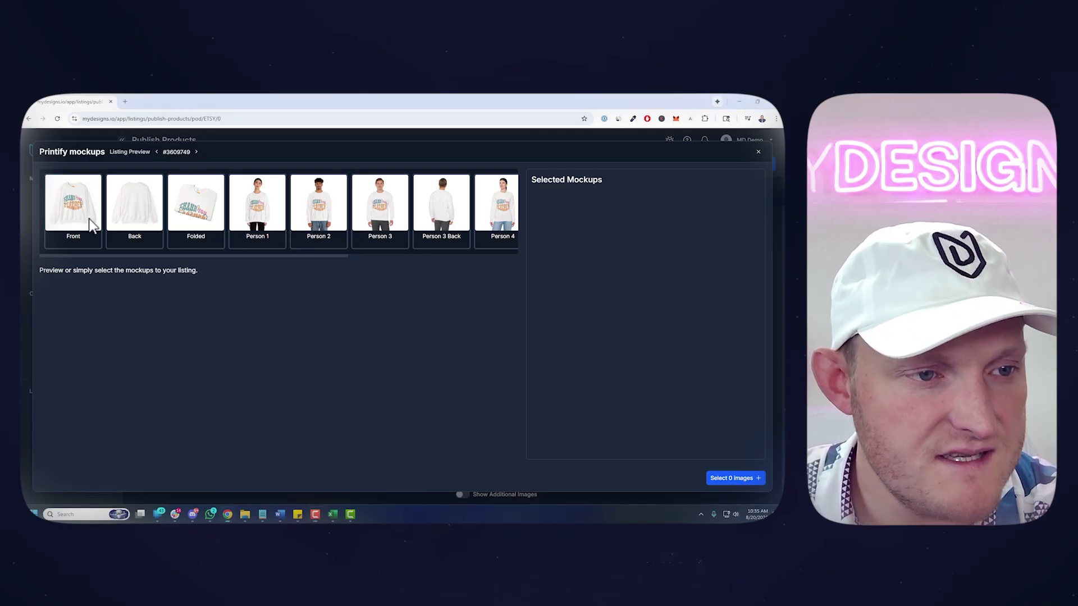
pyautogui.click(75, 232)
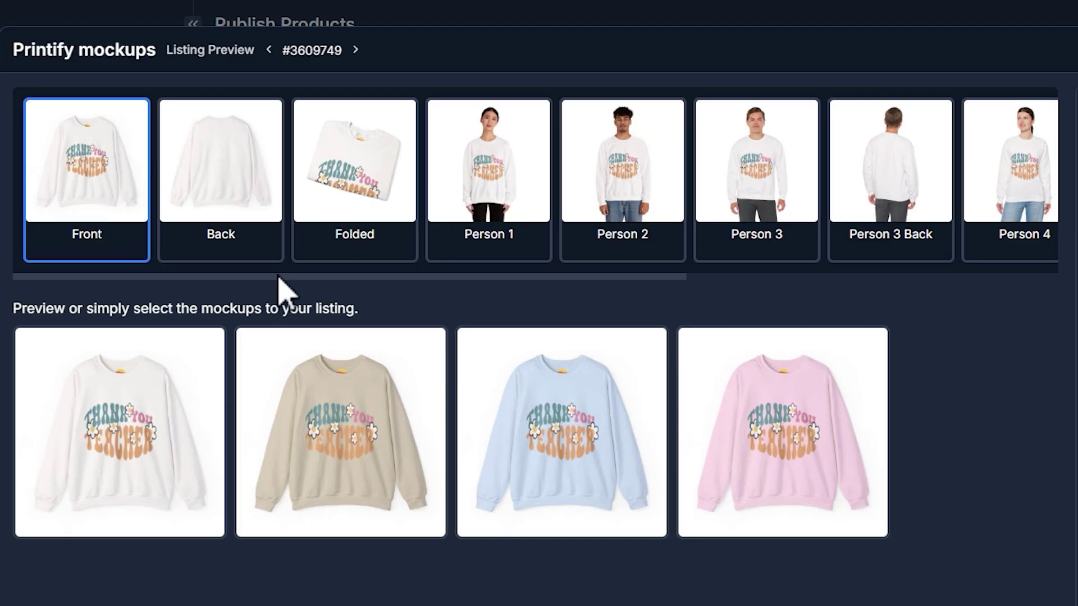
pyautogui.moveTo(279, 276); pyautogui.dragTo(818, 284)
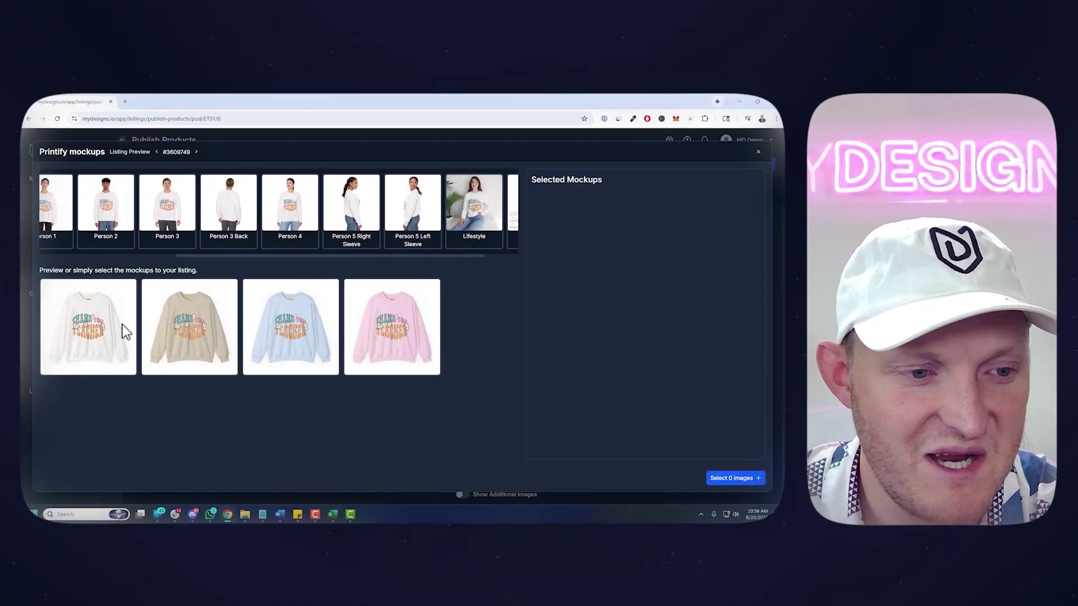
pyautogui.click(350, 329)
pyautogui.click(314, 325)
# Add white and sand Person 2, light blue and pink Lifestyle shots and the size chart; confirm seven images.
pyautogui.click(92, 199)
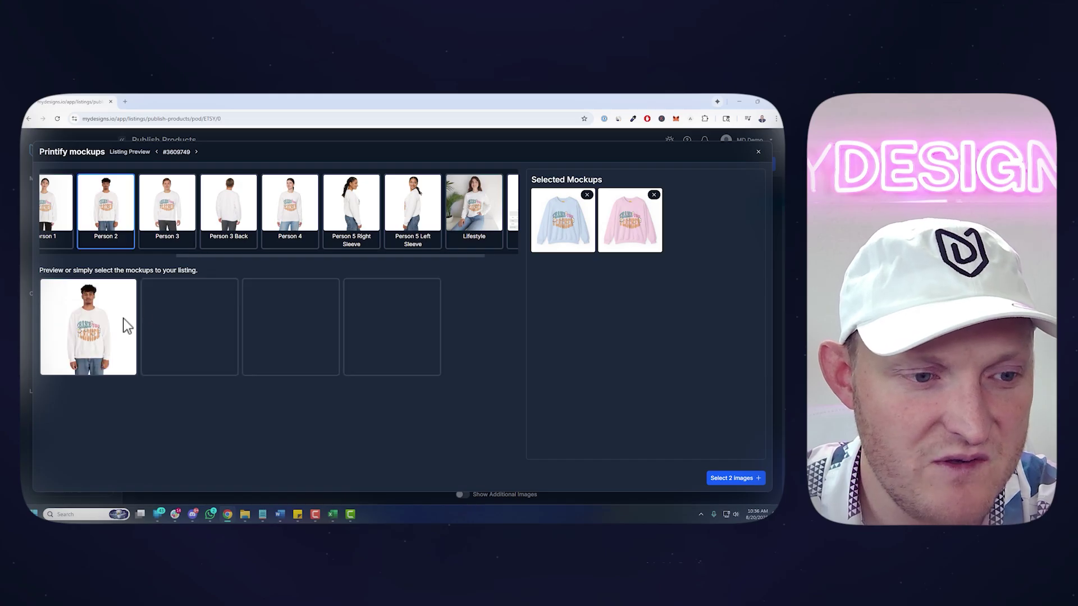
pyautogui.click(115, 323)
pyautogui.click(169, 327)
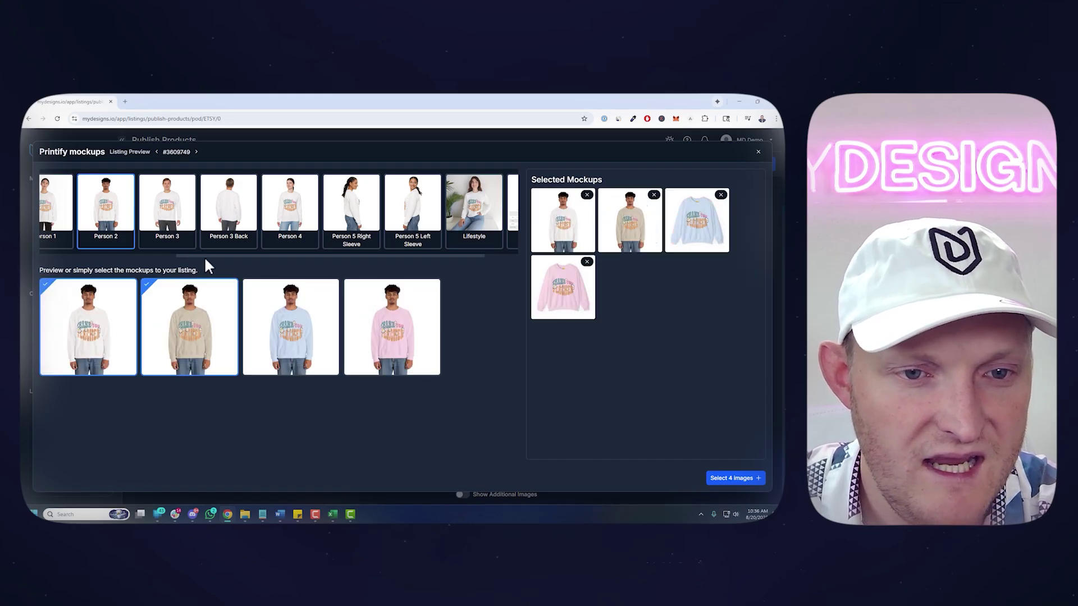
pyautogui.moveTo(203, 256); pyautogui.dragTo(271, 254)
pyautogui.click(487, 208)
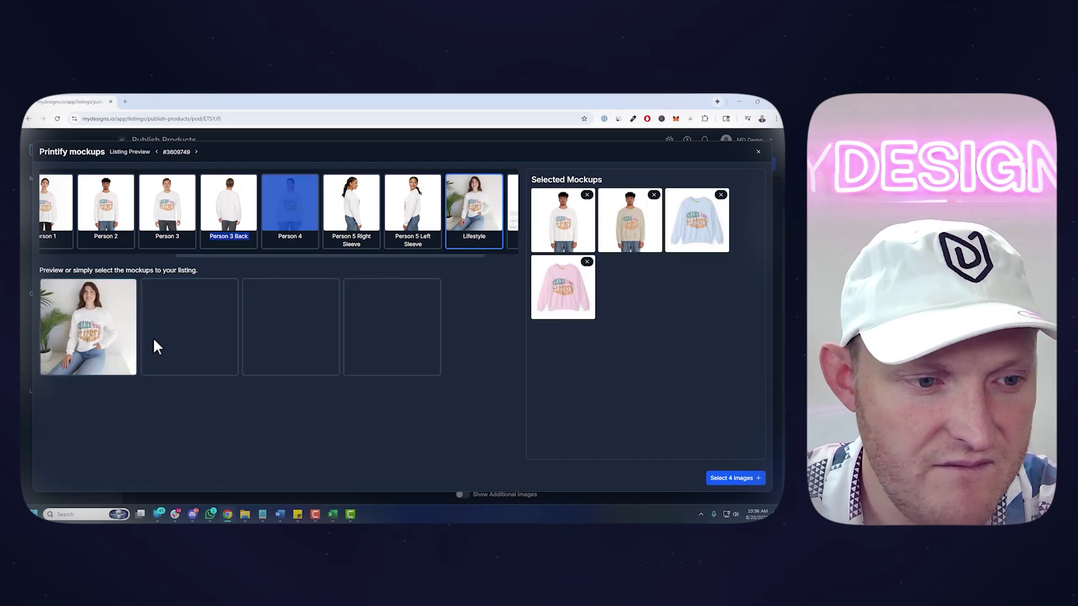
pyautogui.click(290, 332)
pyautogui.click(361, 337)
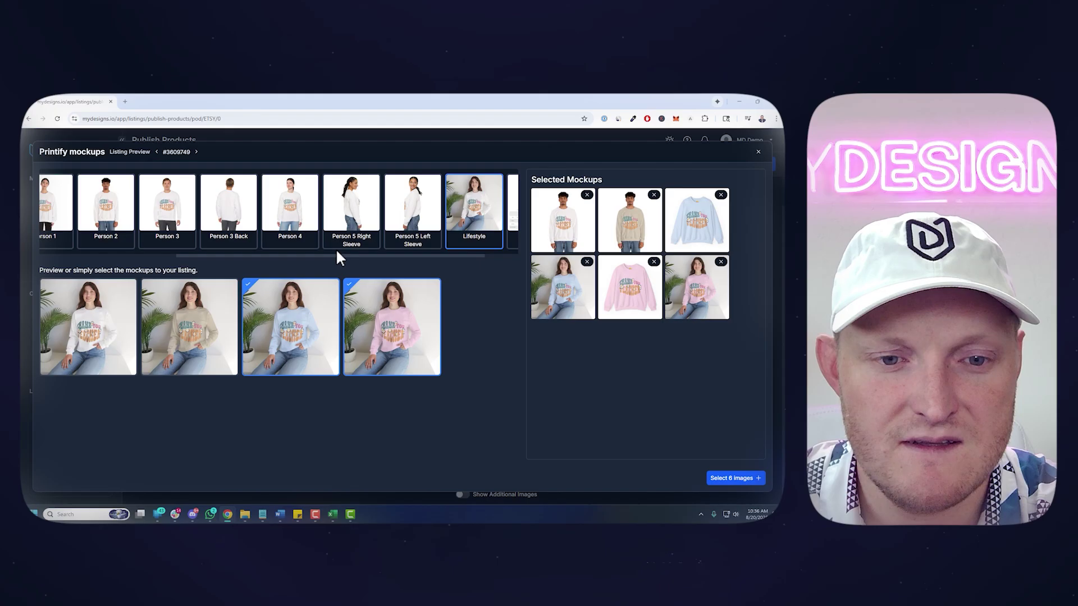
pyautogui.moveTo(337, 255); pyautogui.dragTo(403, 255)
pyautogui.click(483, 200)
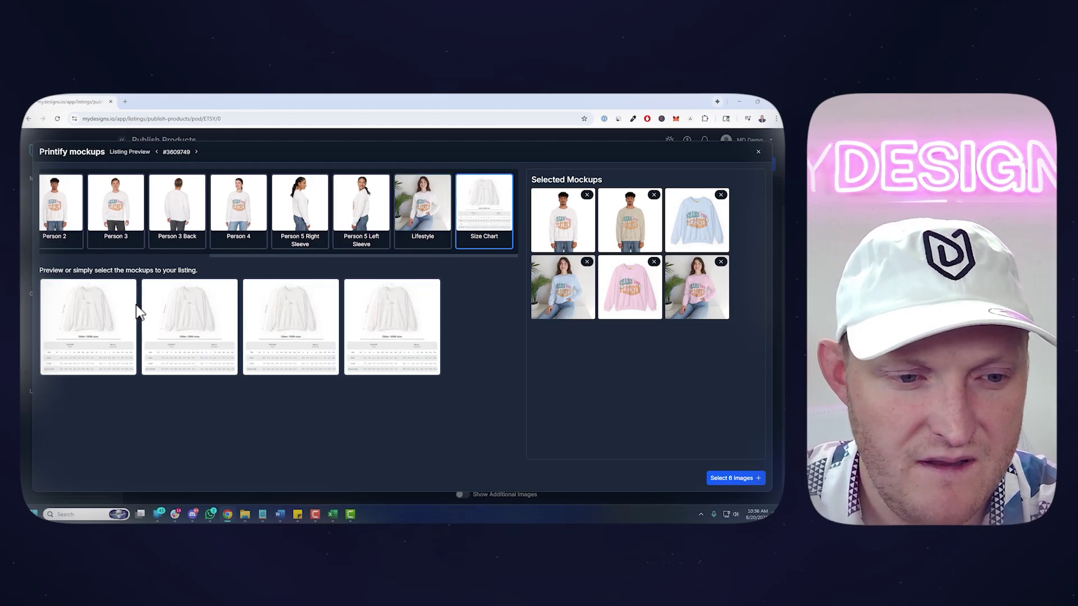
pyautogui.click(132, 328)
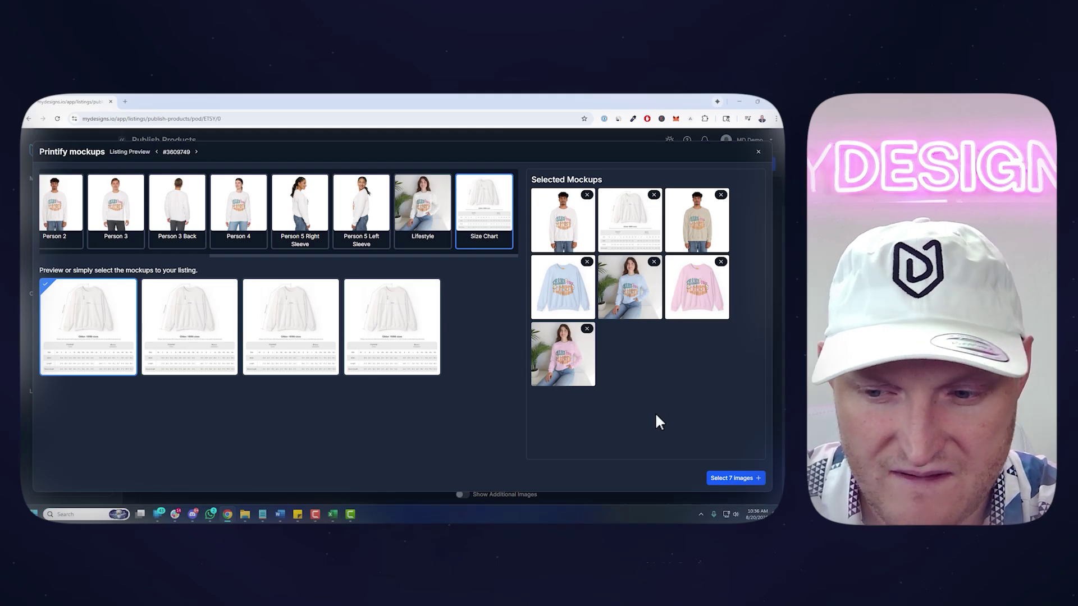
pyautogui.click(742, 479)
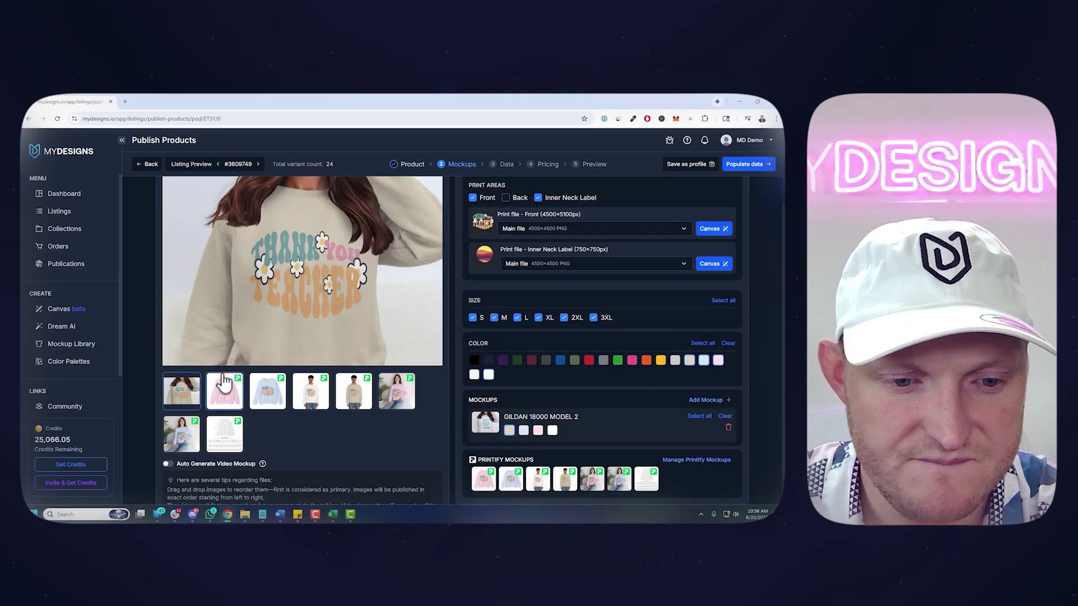
# Preview the size chart, the sand and pink flat mockups, and the white, sand and pink model mockups.
pyautogui.click(227, 436)
pyautogui.scroll(1, 282, 368)
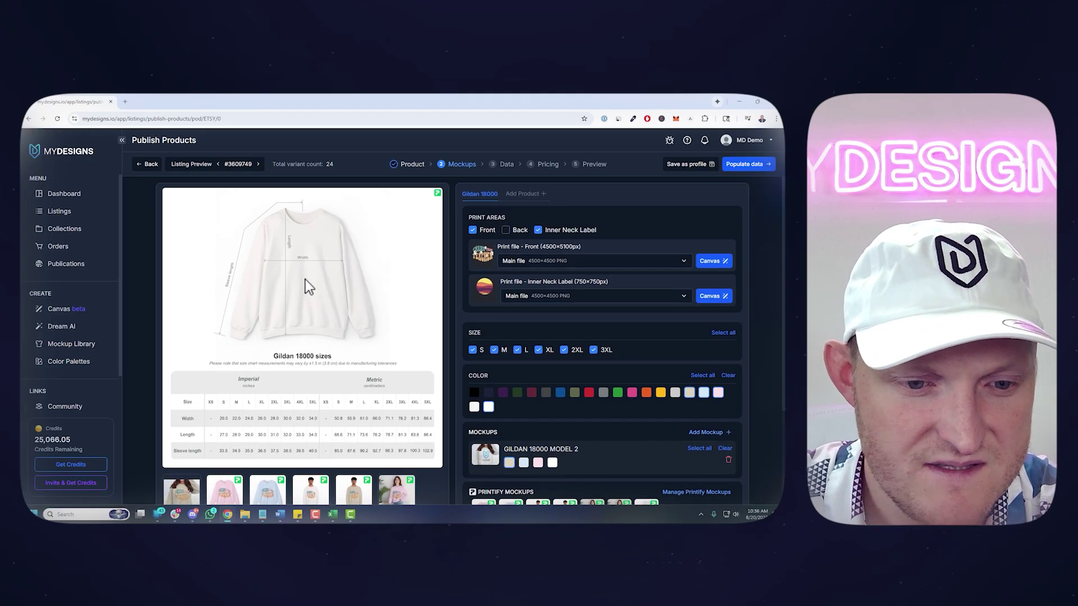
pyautogui.scroll(-3, 298, 296)
pyautogui.click(181, 415)
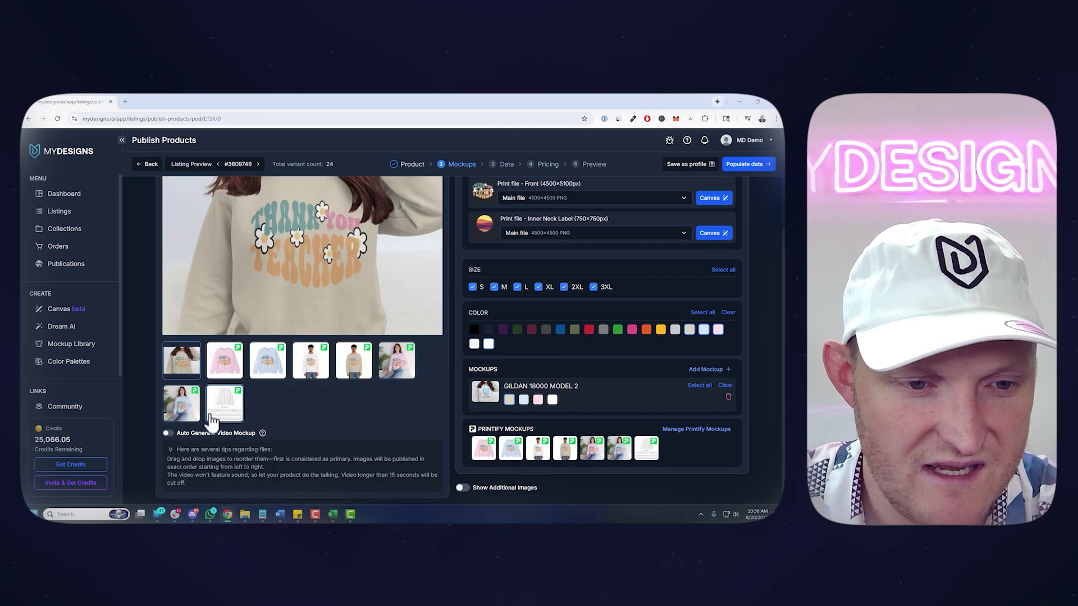
pyautogui.scroll(2, 312, 265)
pyautogui.scroll(1, 286, 269)
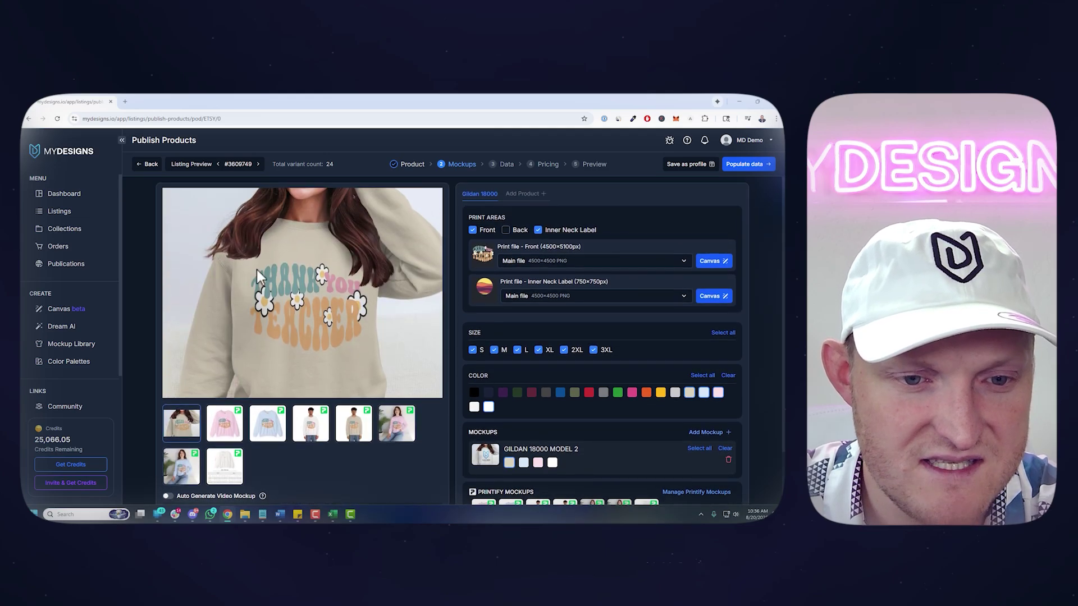
pyautogui.click(231, 430)
pyautogui.scroll(-1, 283, 494)
pyautogui.click(311, 454)
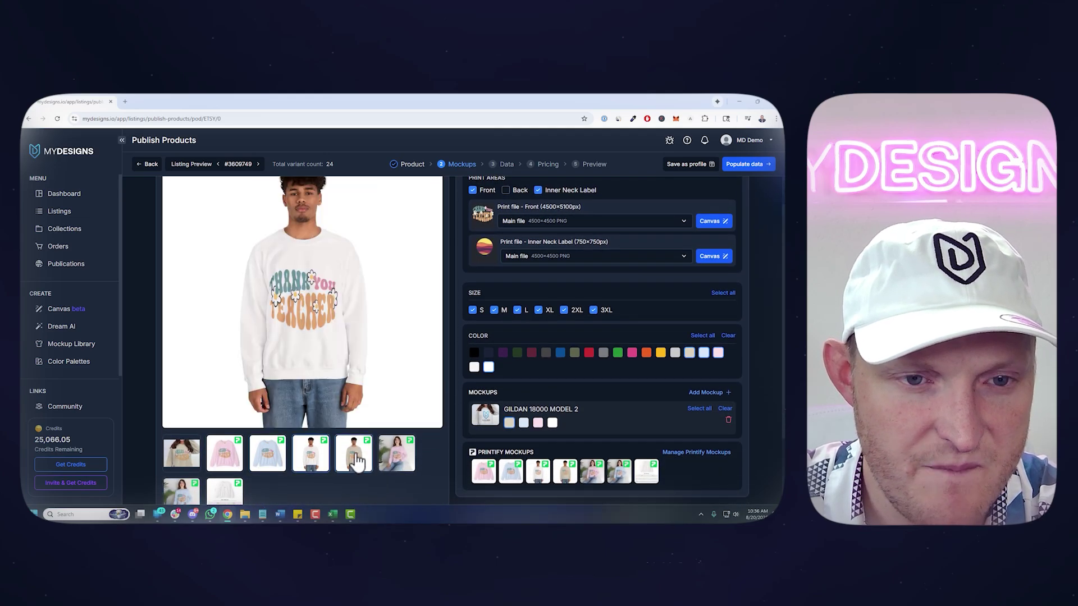
pyautogui.click(353, 454)
pyautogui.click(397, 453)
pyautogui.scroll(1, 295, 227)
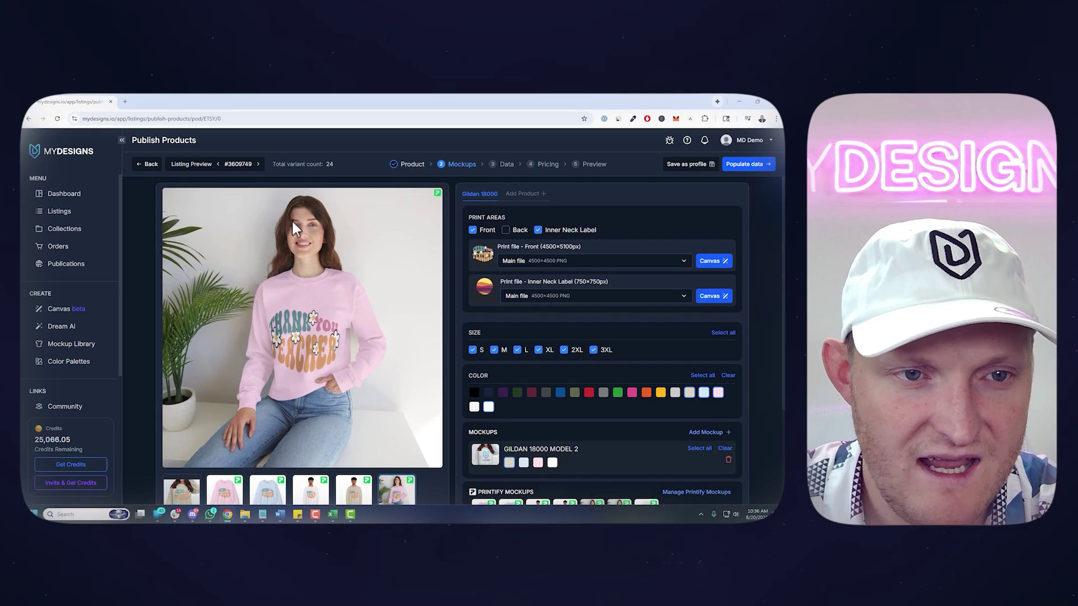
# Go to listing #3609748, check its front print in Canvas unchanged, and view the light-blue model shot.
pyautogui.click(218, 164)
pyautogui.scroll(-1, 241, 220)
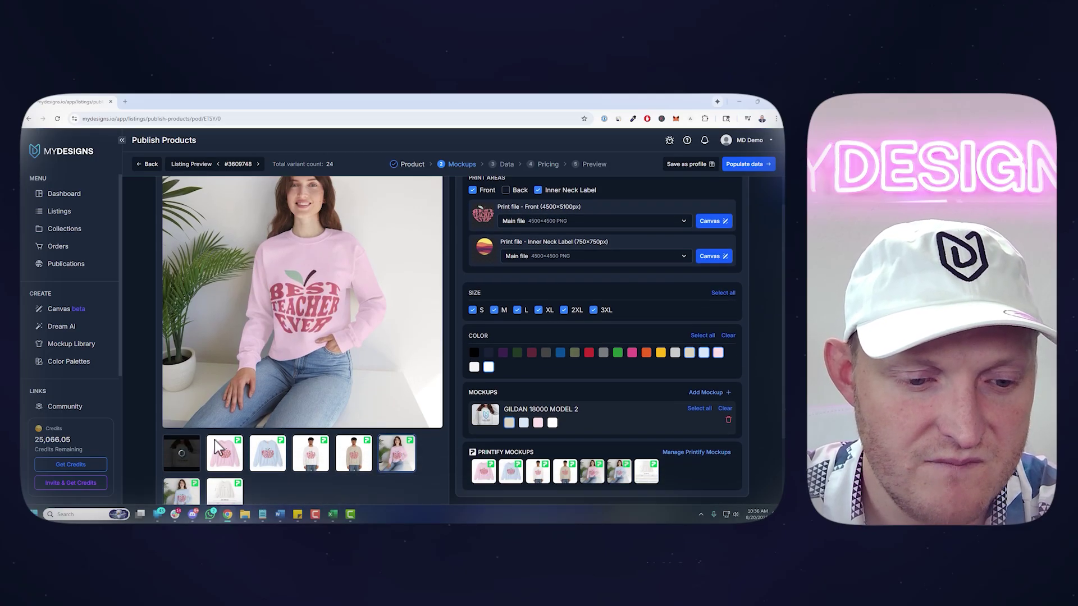
pyautogui.click(227, 463)
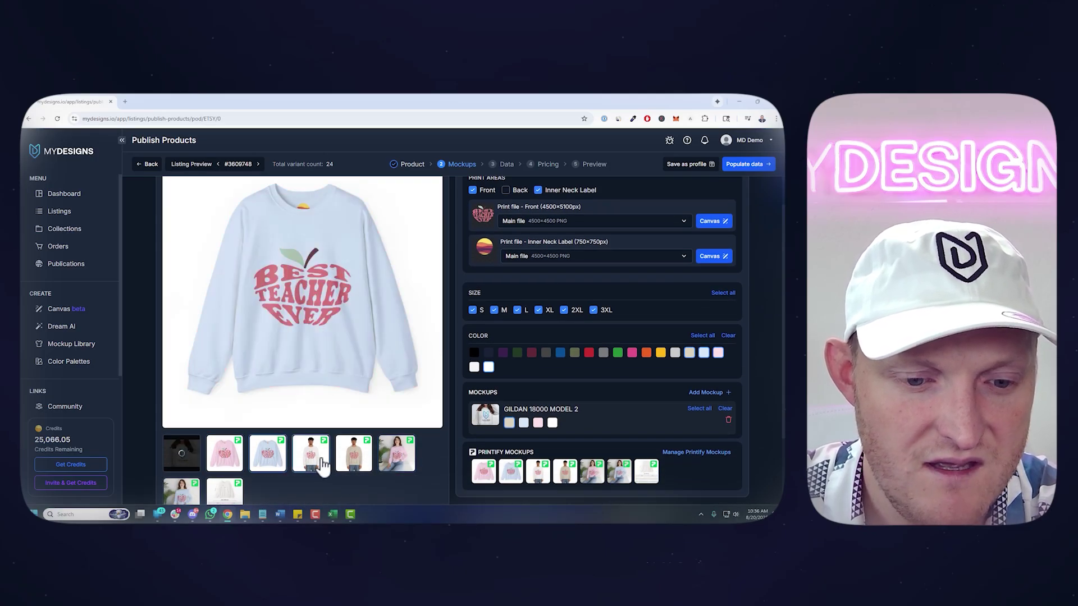
pyautogui.click(710, 221)
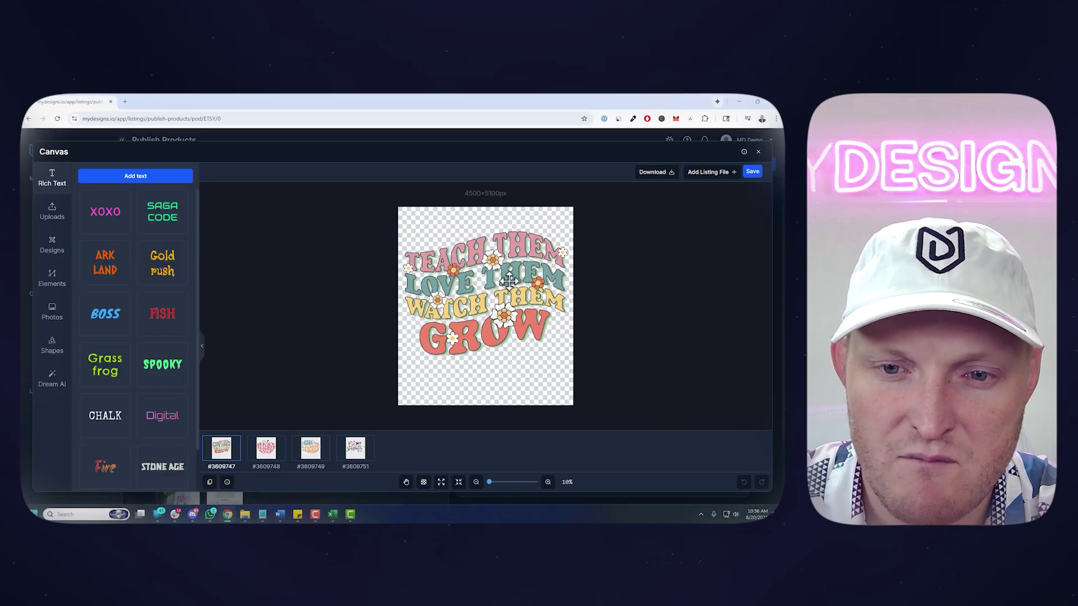
pyautogui.click(758, 151)
pyautogui.scroll(-2, 332, 328)
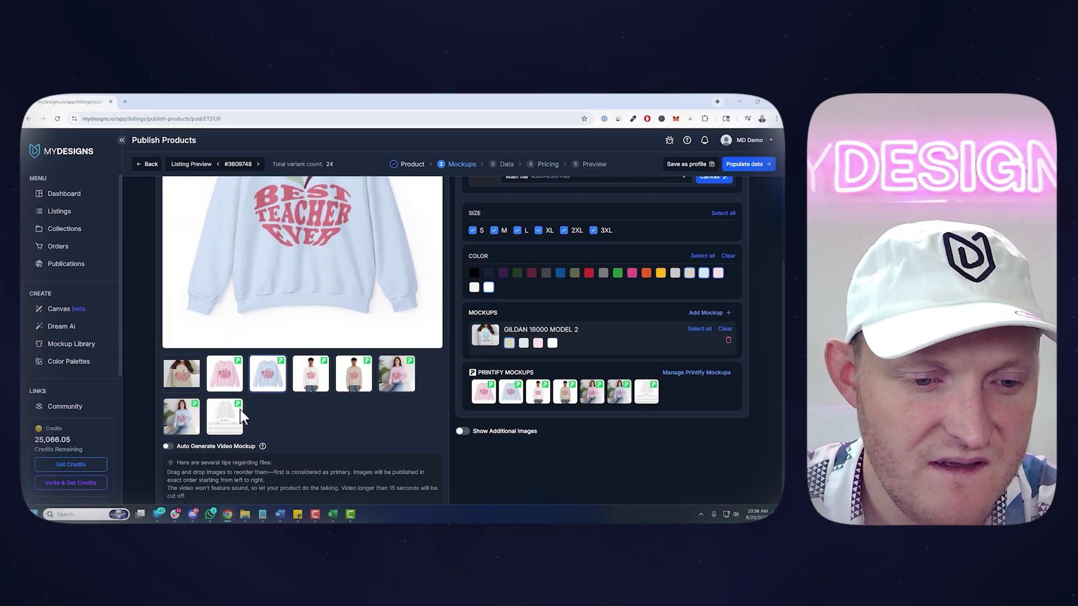
pyautogui.click(187, 425)
pyautogui.scroll(1, 187, 425)
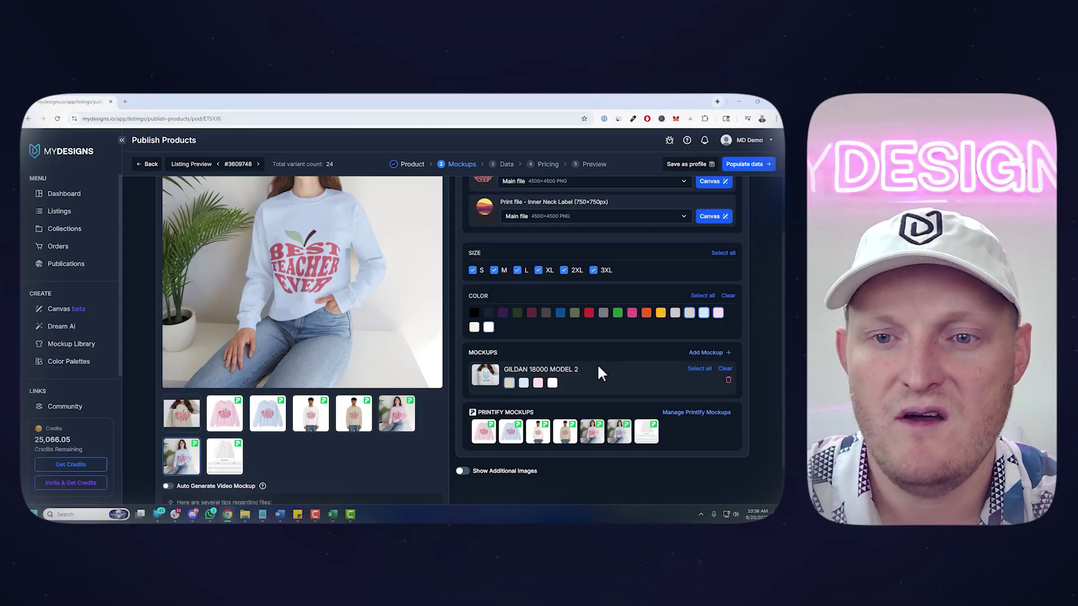
# Add the Bella 3001 tee from Printify as another product on the listing.
pyautogui.scroll(3, 677, 309)
pyautogui.click(530, 196)
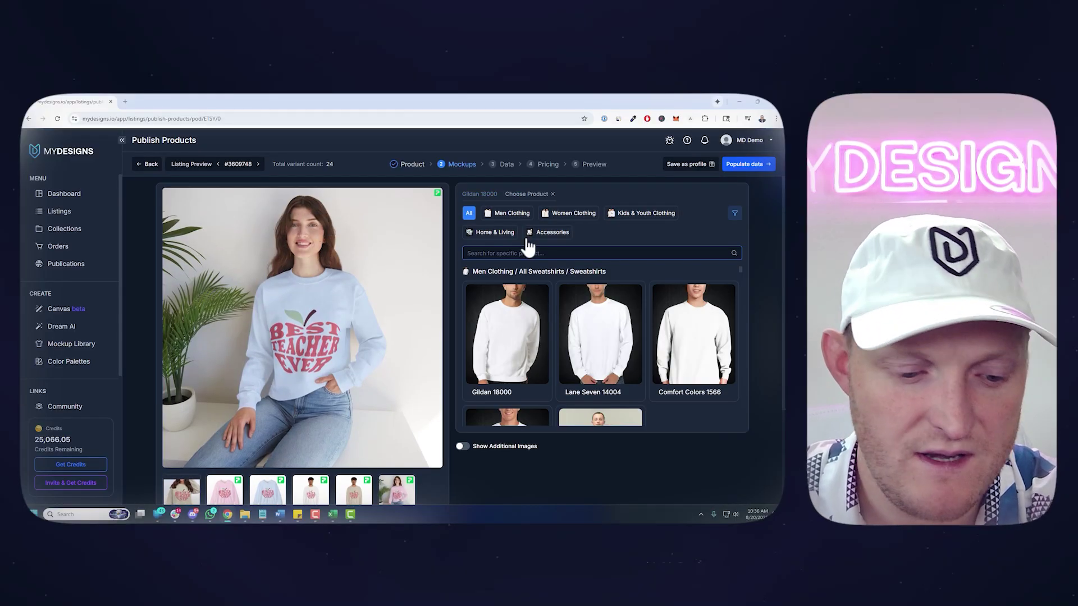
pyautogui.write('3001')
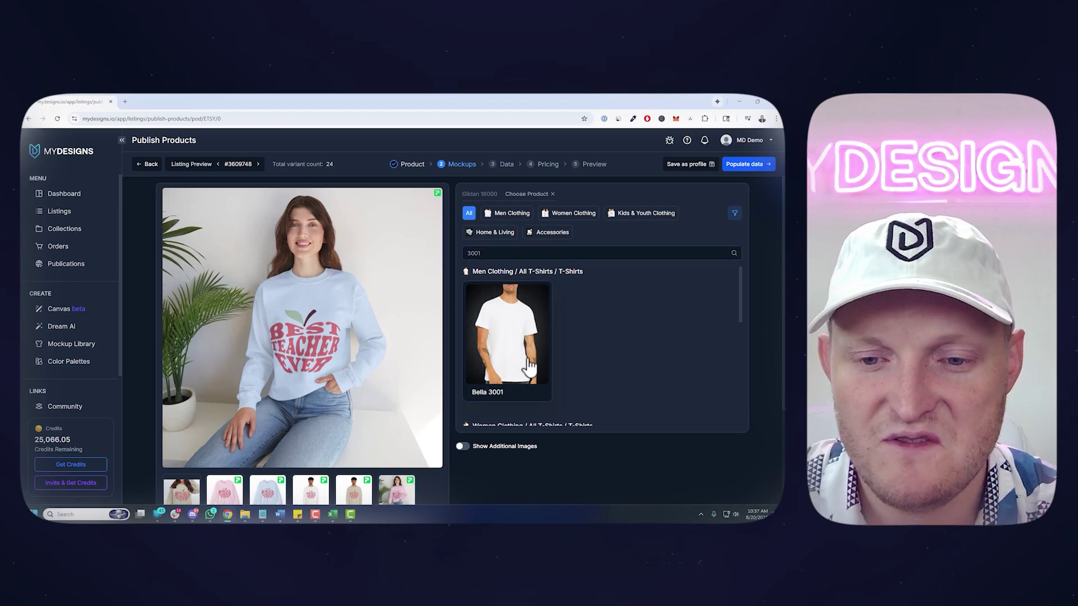
pyautogui.click(452, 494)
pyautogui.click(480, 106)
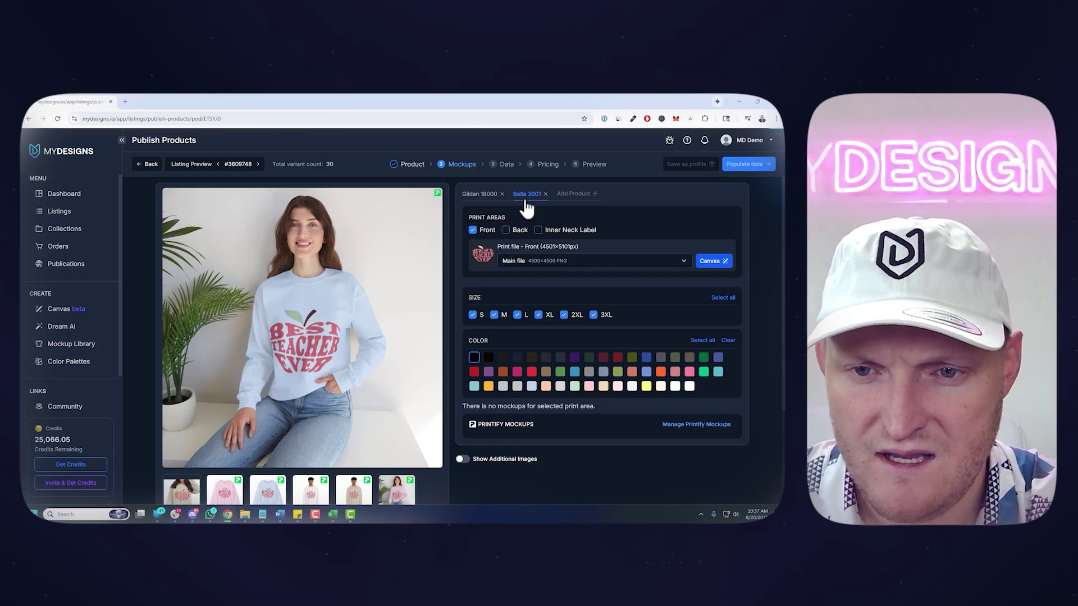
# Give the tee white, another light colour and tan, remove black, and bring up its Printify mockups.
pyautogui.click(689, 386)
pyautogui.click(675, 386)
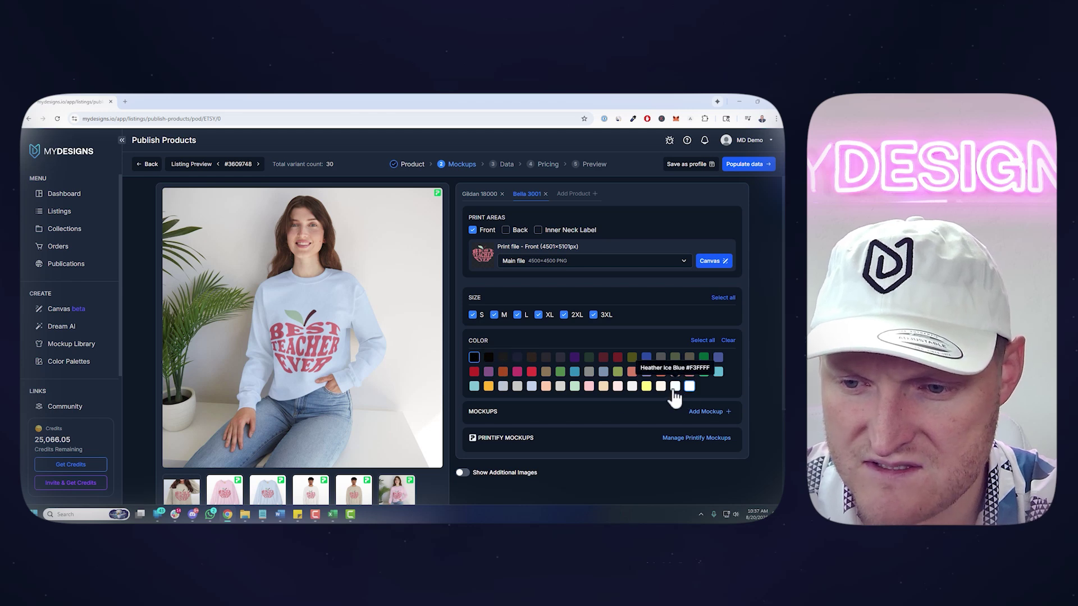
pyautogui.click(603, 386)
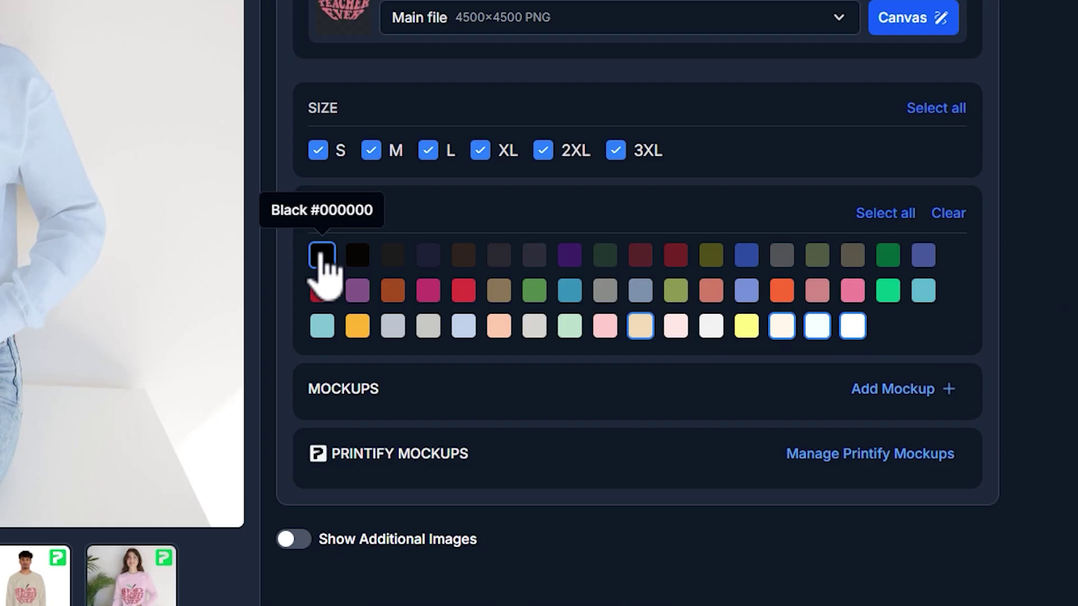
pyautogui.click(474, 357)
pyautogui.click(870, 453)
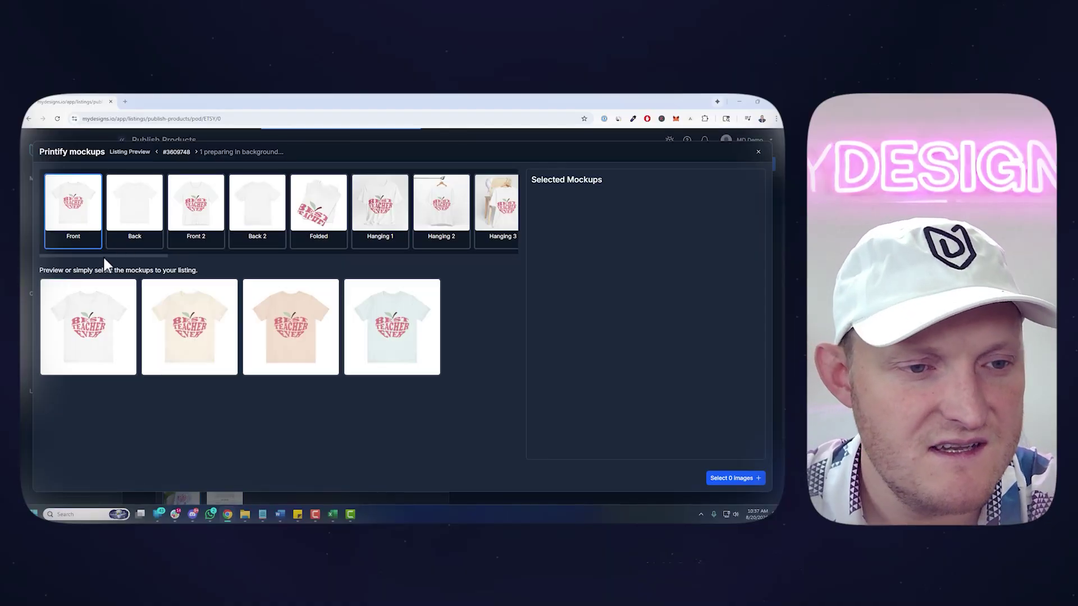
# Pick the white and cream tees from the Hanging 1 mockup style.
pyautogui.click(191, 216)
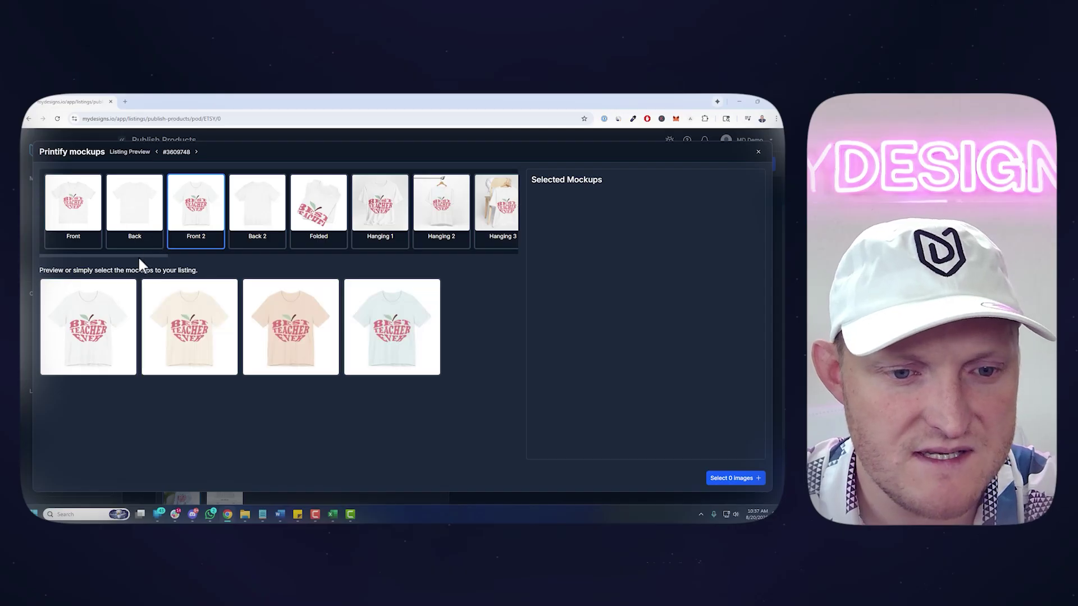
pyautogui.click(380, 219)
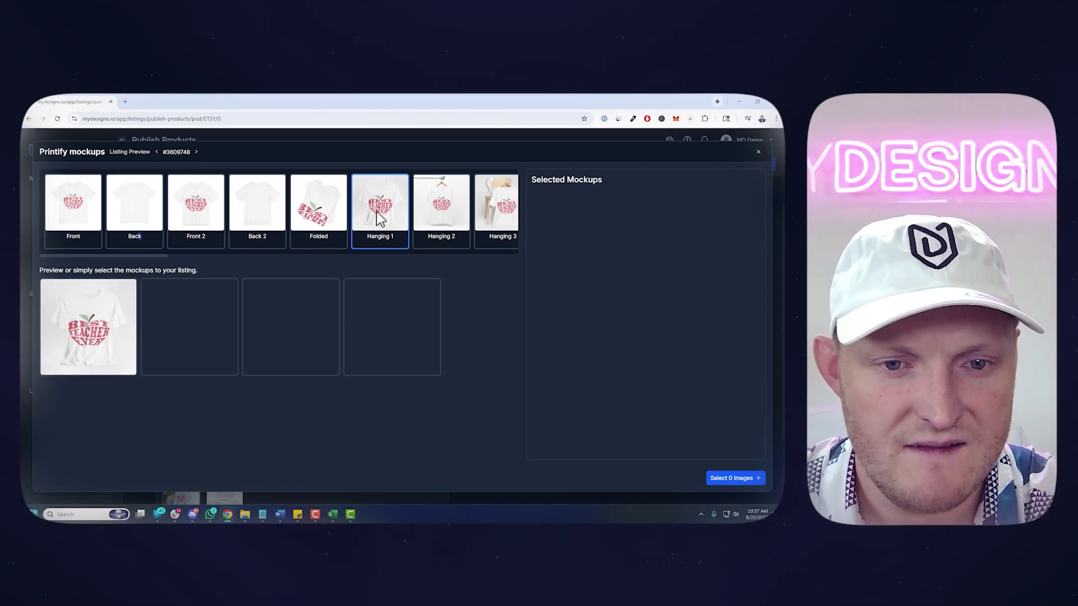
pyautogui.click(79, 336)
pyautogui.click(202, 334)
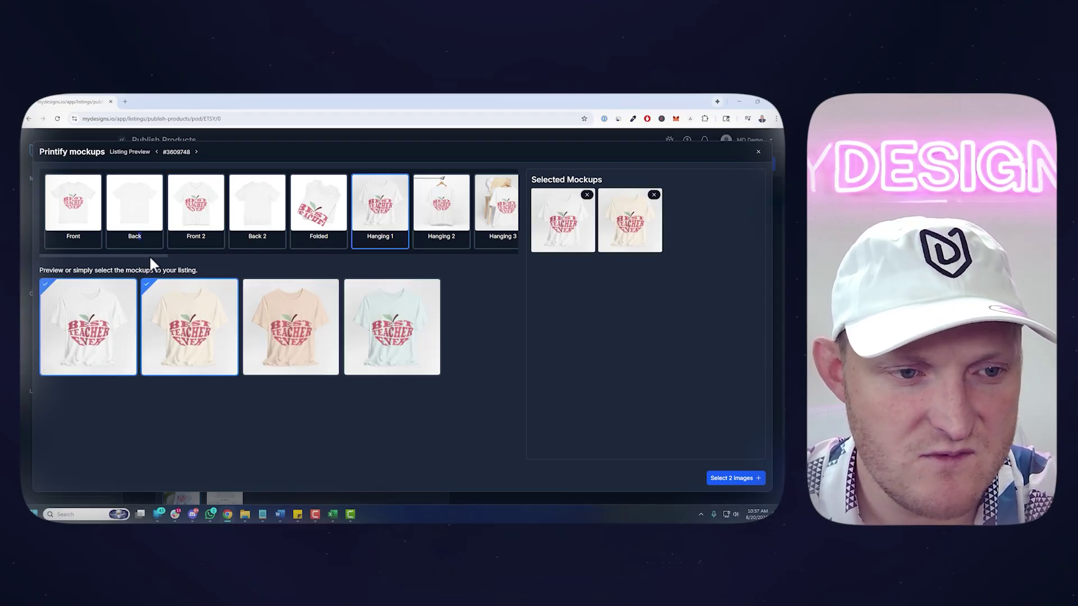
pyautogui.moveTo(150, 255); pyautogui.dragTo(252, 253)
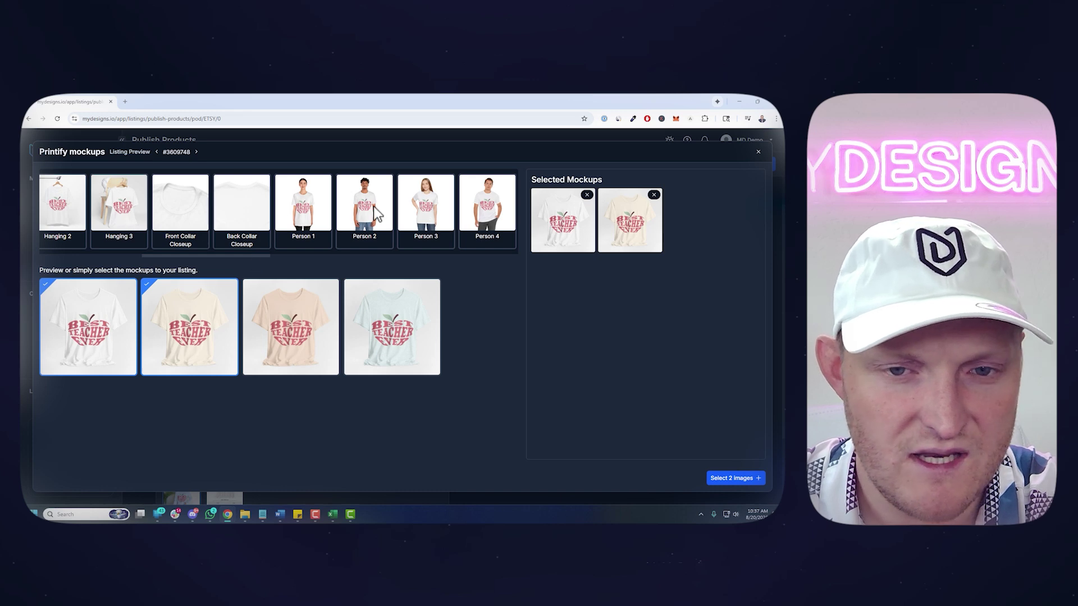
# Pick the light-blue and peach Person 1 model shots and a Duo shot, then add all five mockups.
pyautogui.click(312, 210)
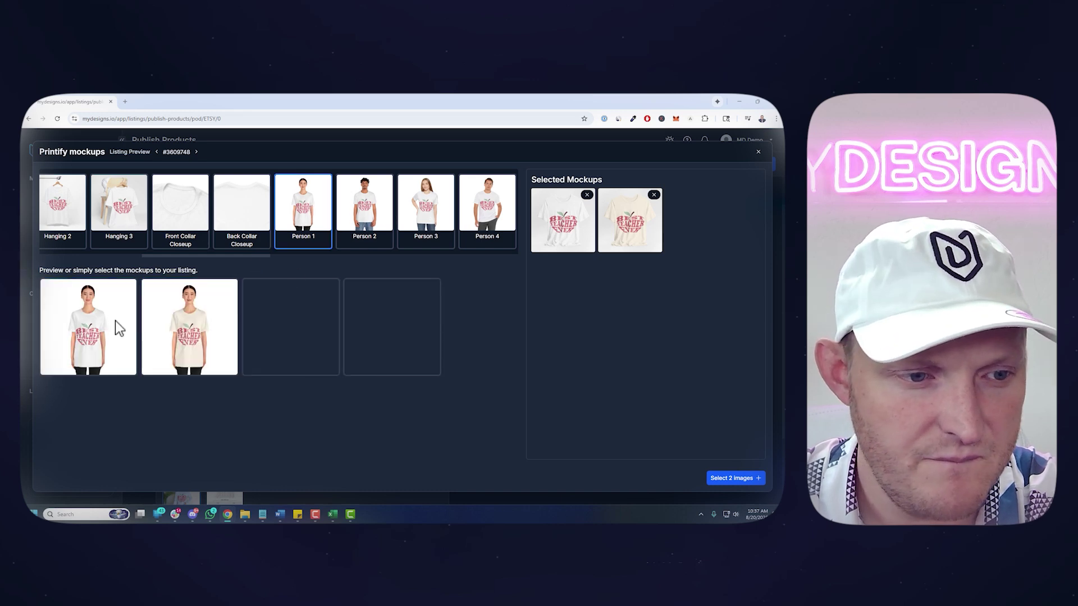
pyautogui.click(372, 322)
pyautogui.click(295, 308)
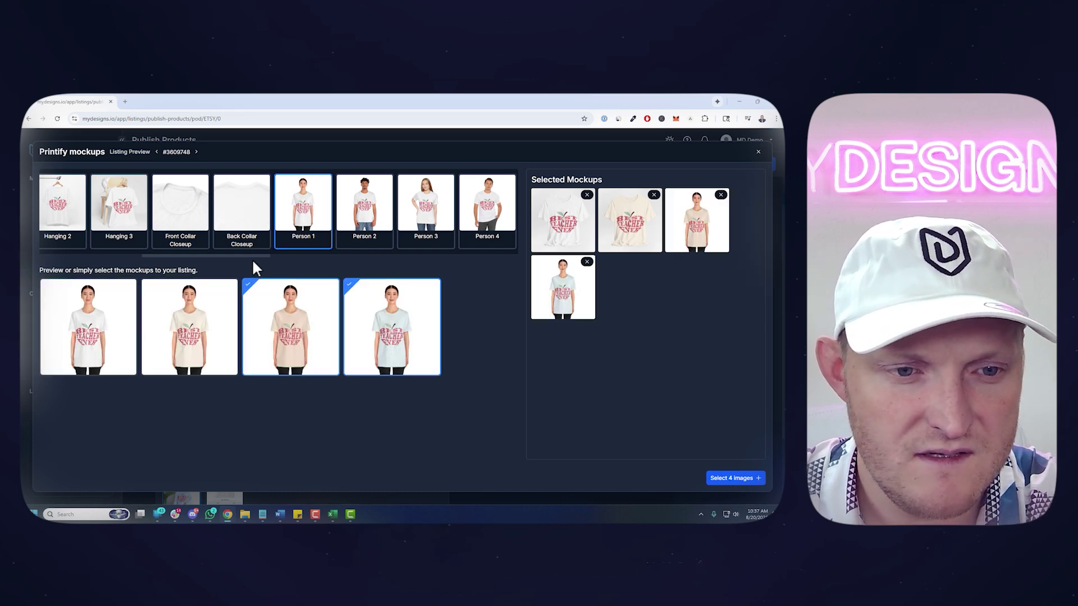
pyautogui.moveTo(252, 256); pyautogui.dragTo(472, 255)
pyautogui.click(343, 219)
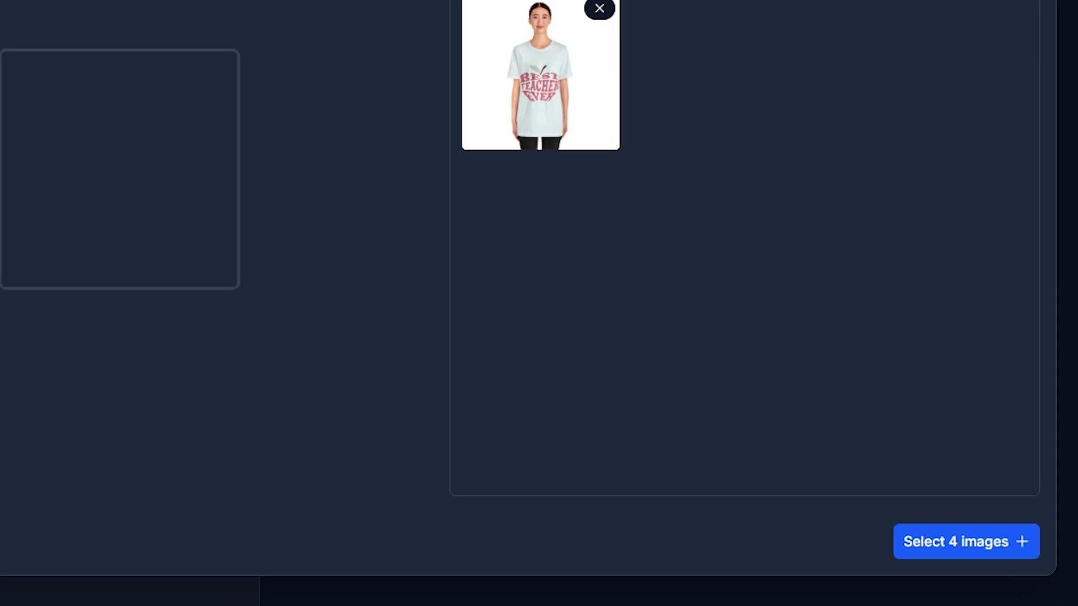
pyautogui.click(1018, 541)
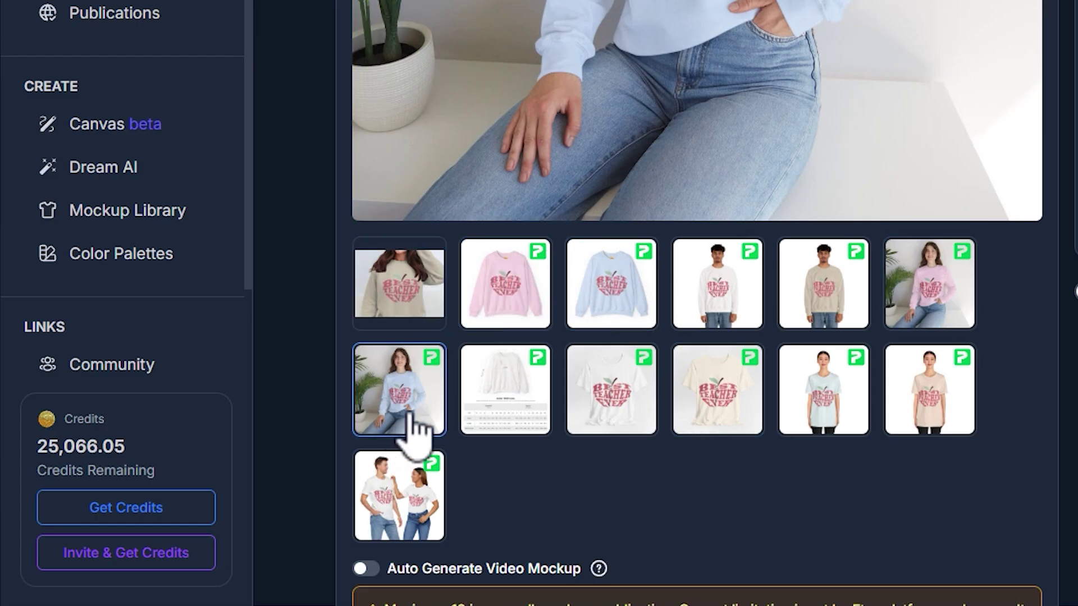
# Move the size chart to the gallery's end and generate a one-colour Gildan 18000 size chart.
pyautogui.moveTo(518, 410); pyautogui.dragTo(549, 518)
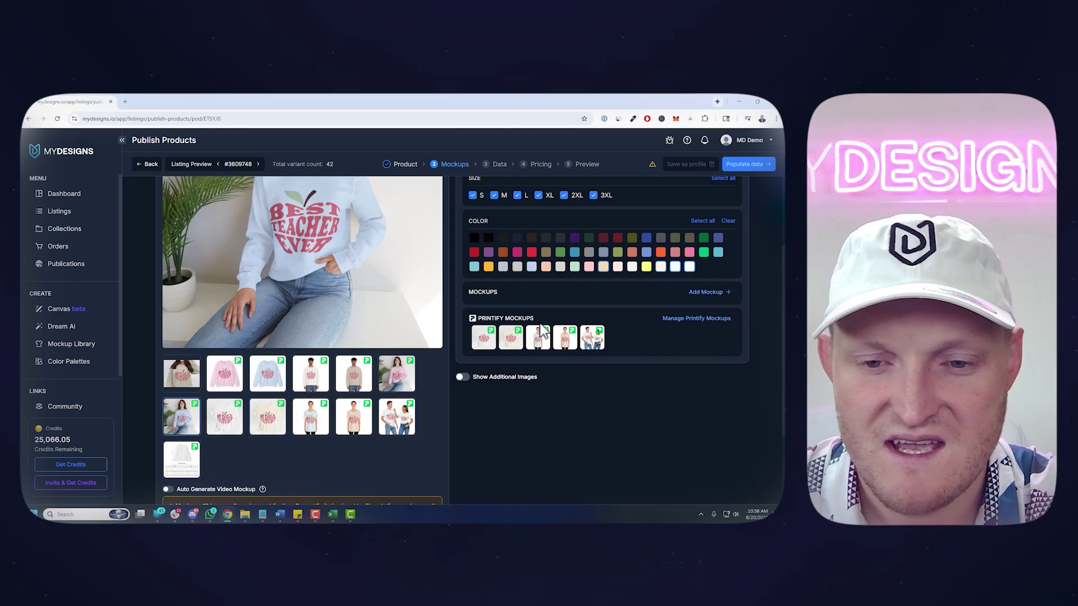
pyautogui.scroll(3, 540, 281)
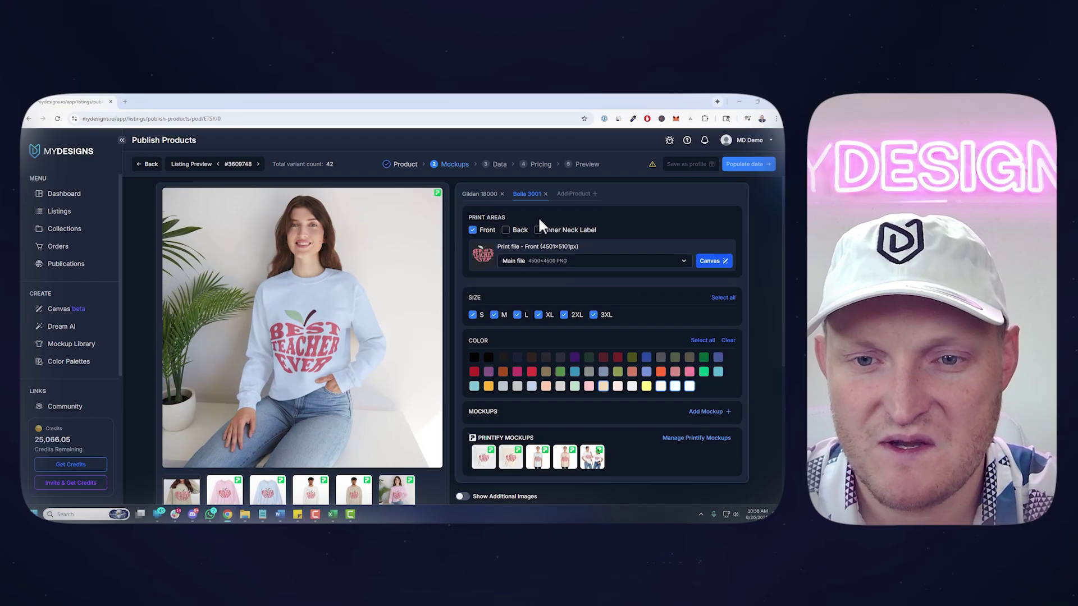
pyautogui.click(486, 197)
pyautogui.scroll(-2, 535, 335)
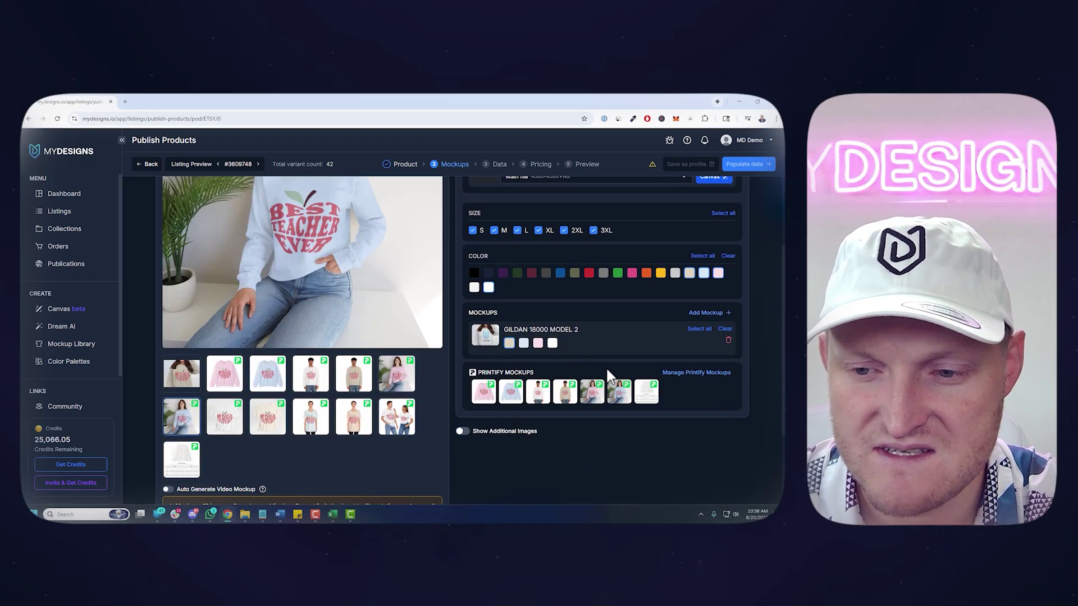
pyautogui.click(706, 313)
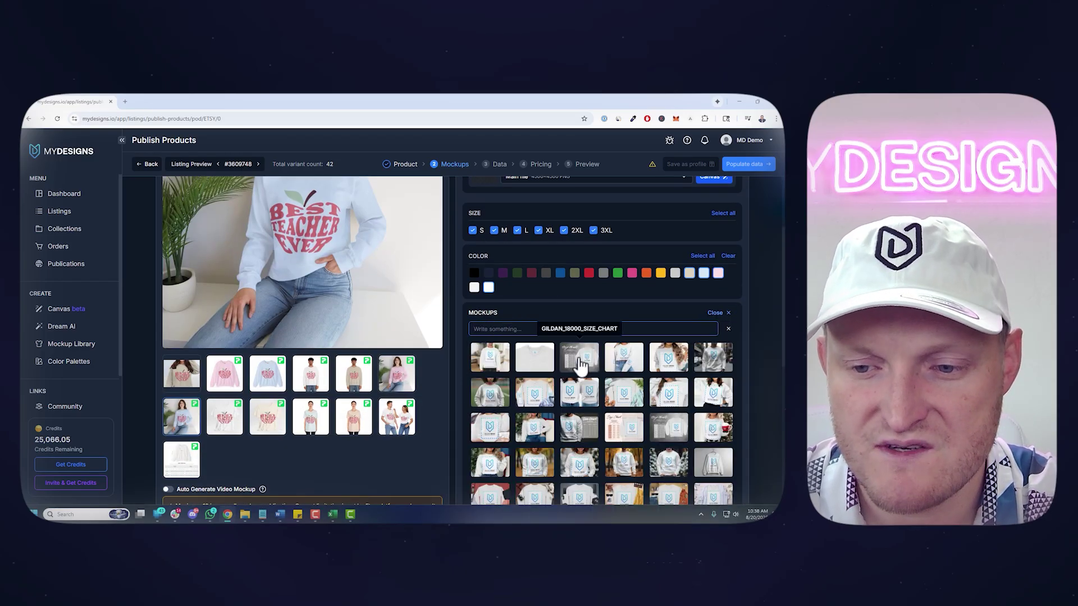
pyautogui.scroll(-2, 580, 365)
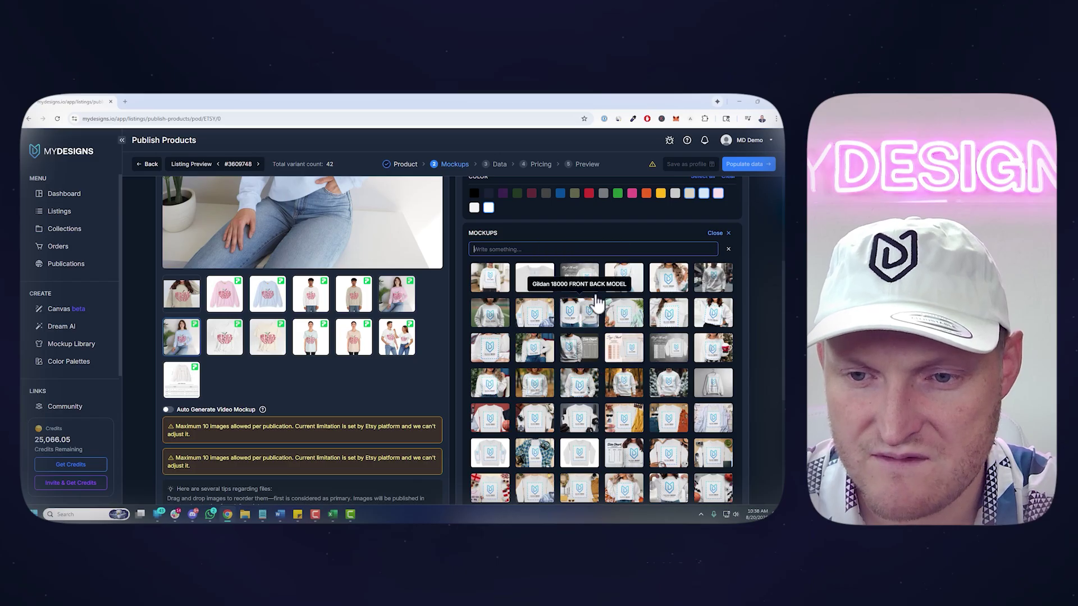
pyautogui.press('Escape')
pyautogui.click(524, 301)
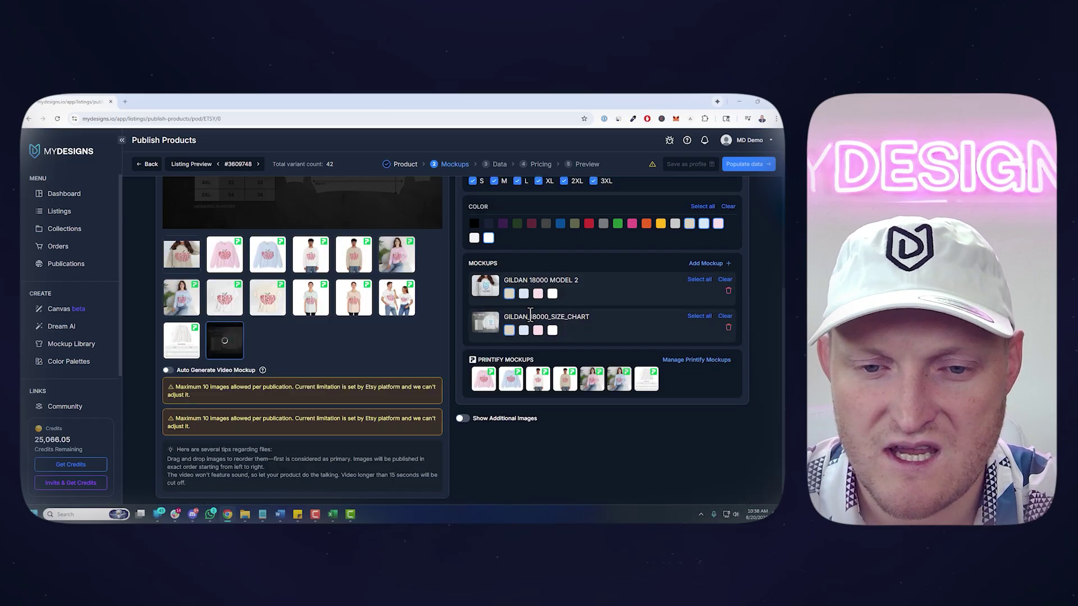
# Review the white Gildan 18000 size chart and the listing's 14 sweatshirt and tee images.
pyautogui.scroll(3, 268, 441)
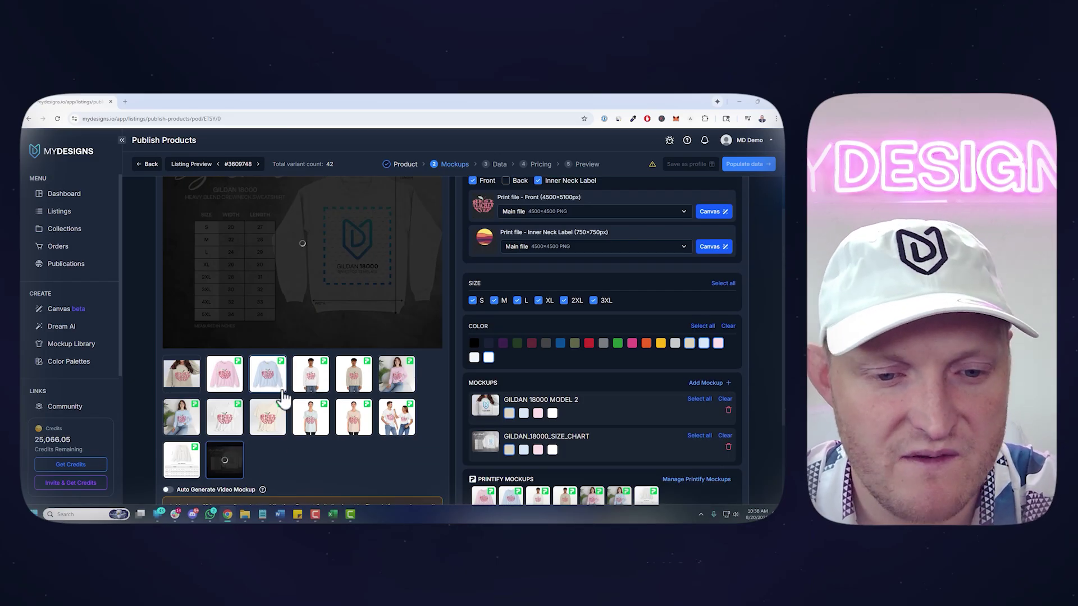
pyautogui.scroll(1, 284, 443)
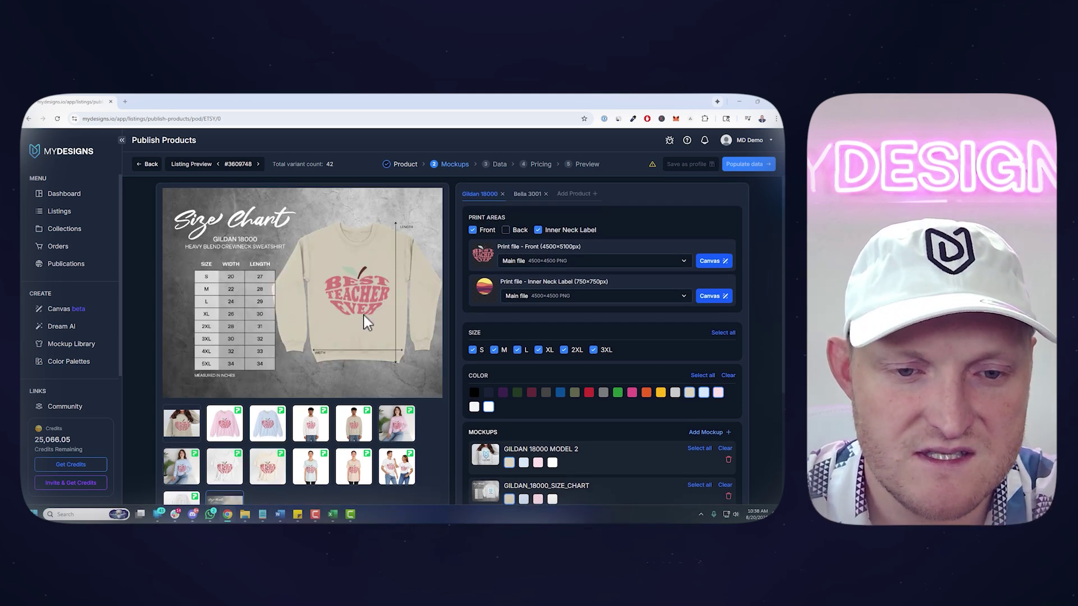
pyautogui.scroll(-2, 336, 324)
pyautogui.click(191, 431)
pyautogui.scroll(2, 309, 270)
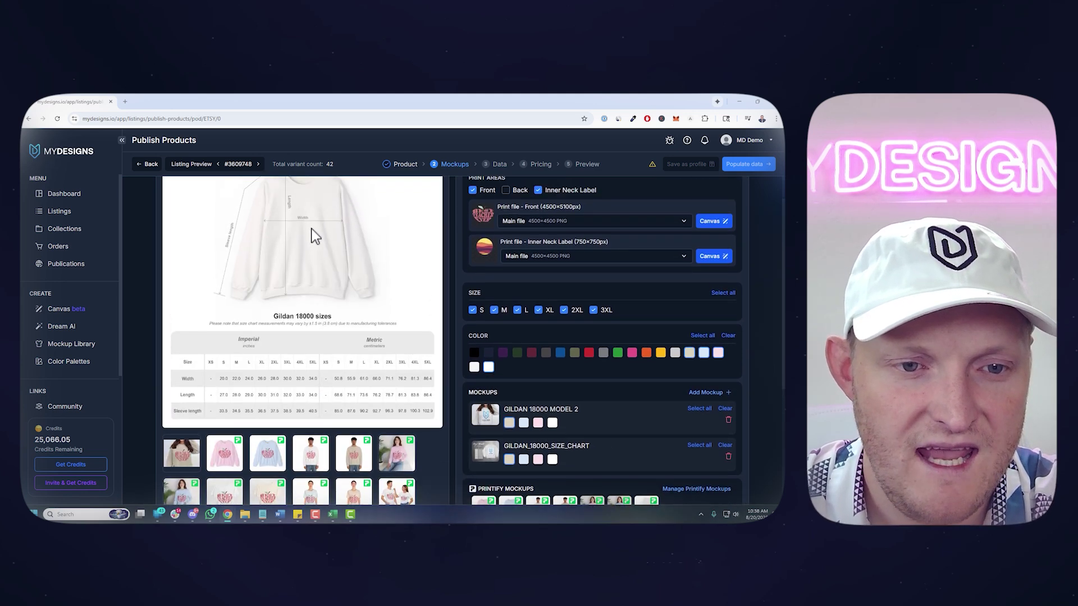
pyautogui.scroll(-2, 292, 328)
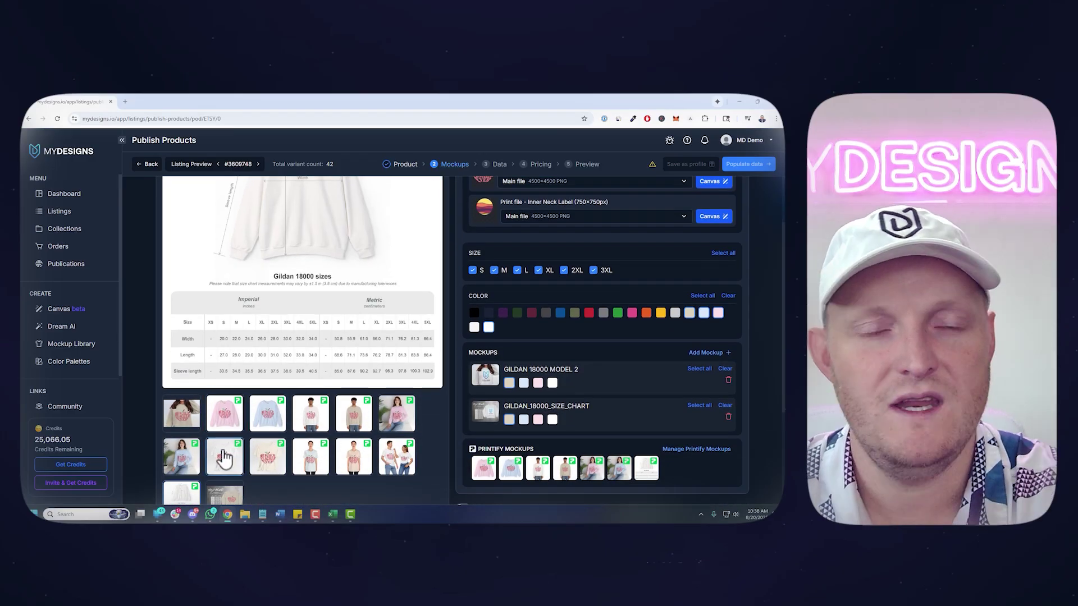
pyautogui.scroll(-2, 344, 402)
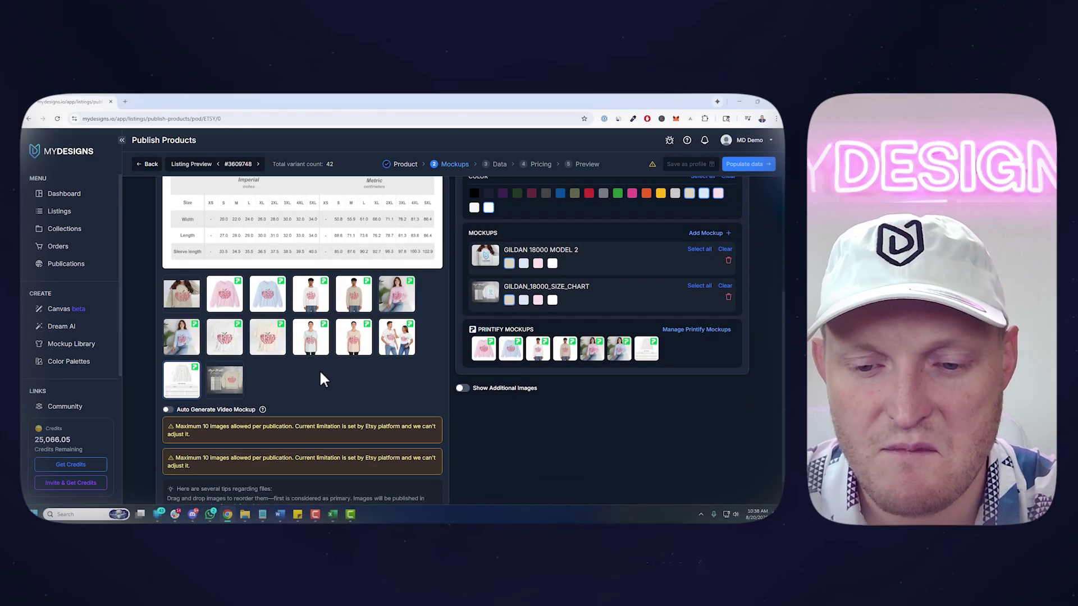
pyautogui.scroll(4, 333, 356)
pyautogui.scroll(-1, 332, 360)
pyautogui.scroll(-1, 332, 362)
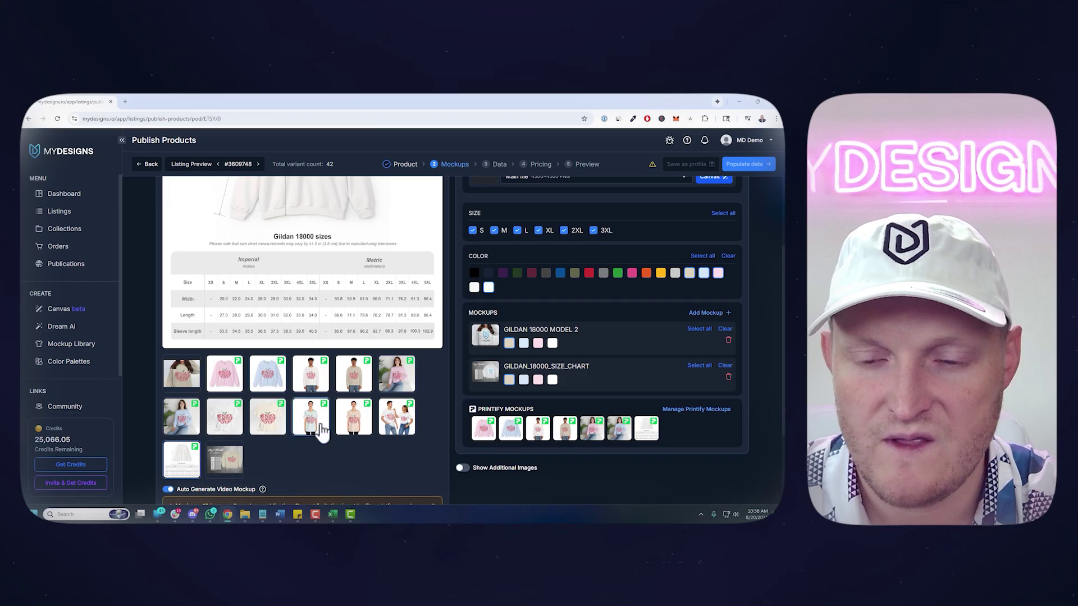
pyautogui.scroll(3, 532, 331)
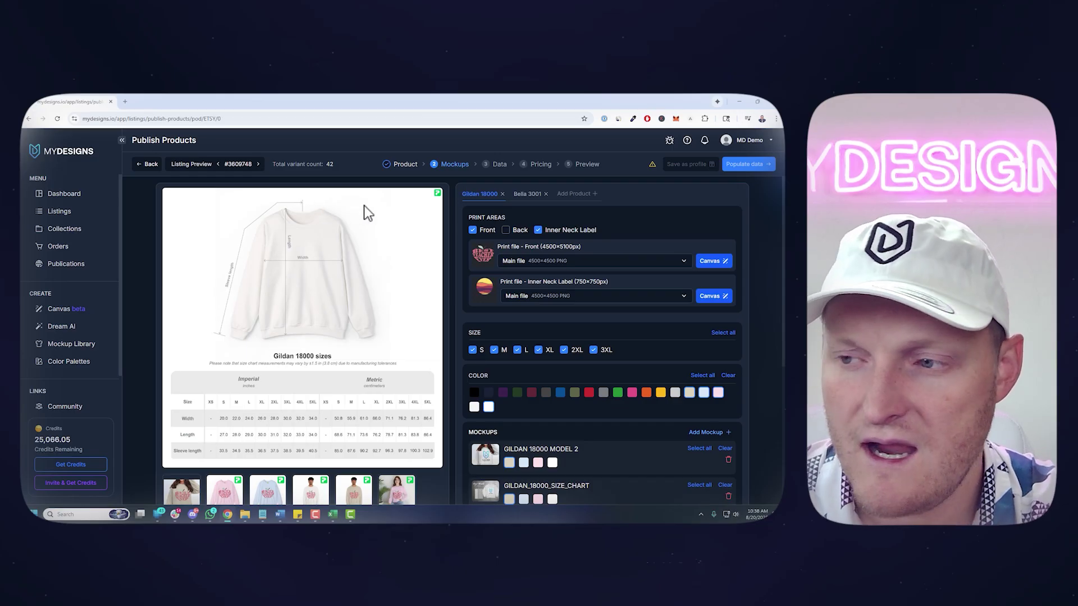
# Search 'ornament' in the catalog and choose the Ceramic Decoration Ornament (1pc) from SwiftPOD on Printify.
pyautogui.click(149, 163)
pyautogui.scroll(-4, 372, 255)
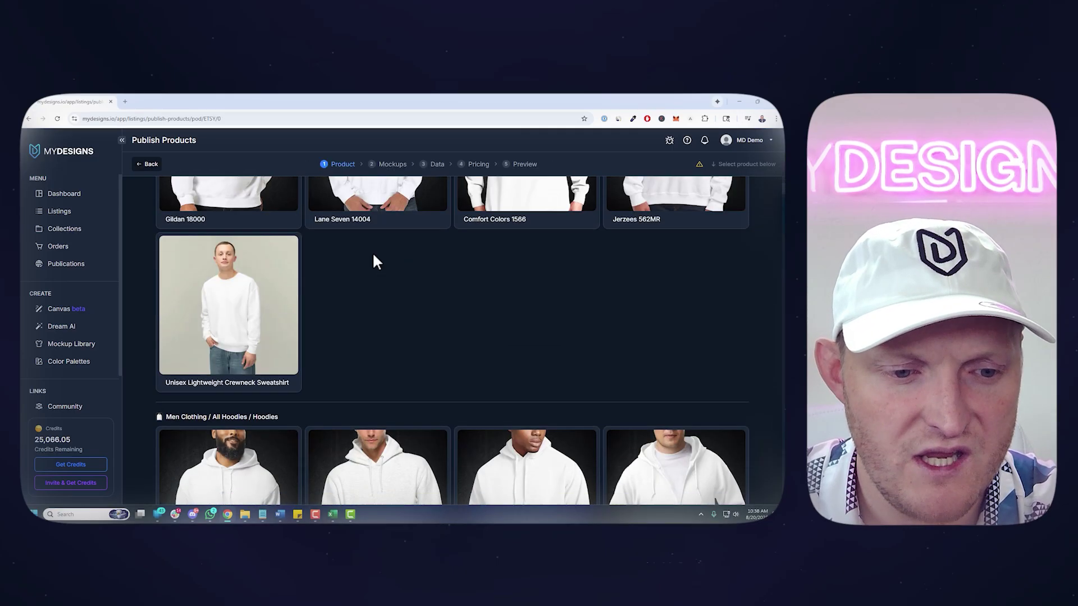
pyautogui.scroll(4, 336, 235)
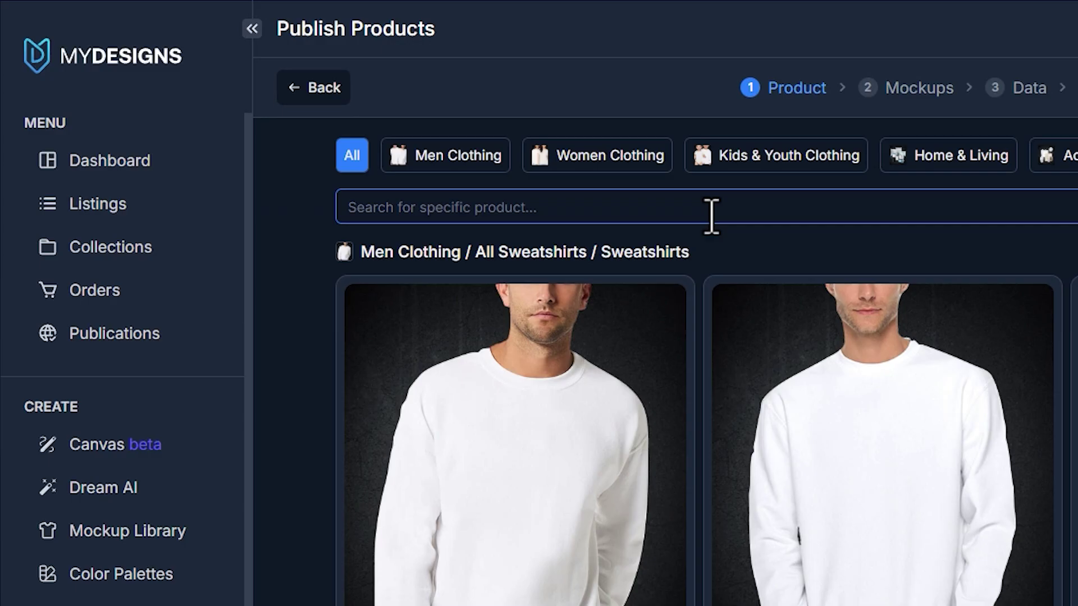
pyautogui.write('ornament')
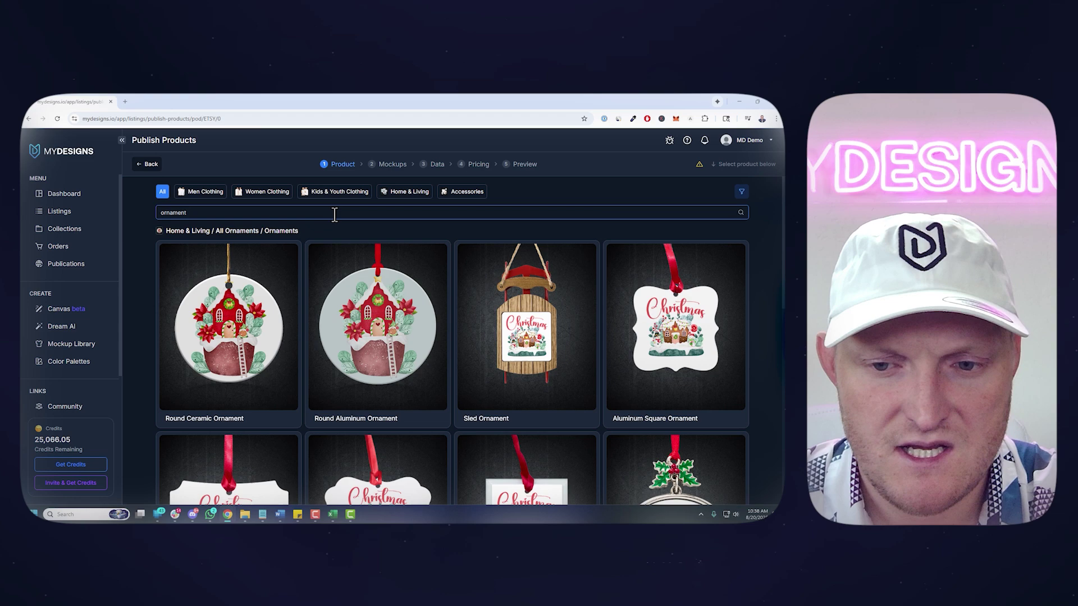
pyautogui.scroll(-10, 449, 308)
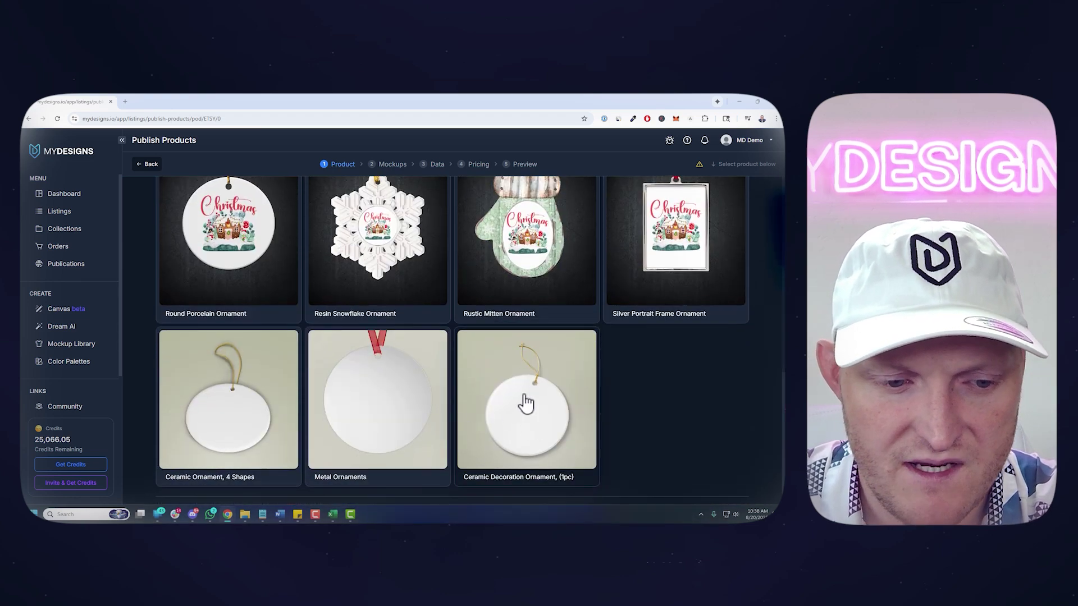
pyautogui.click(526, 403)
pyautogui.click(242, 171)
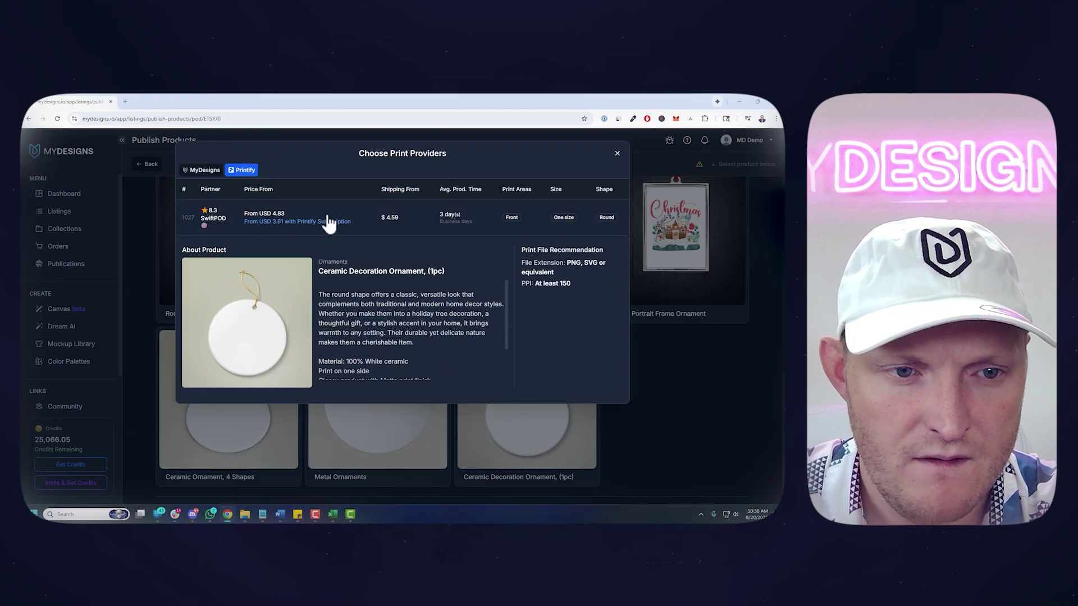
pyautogui.click(331, 217)
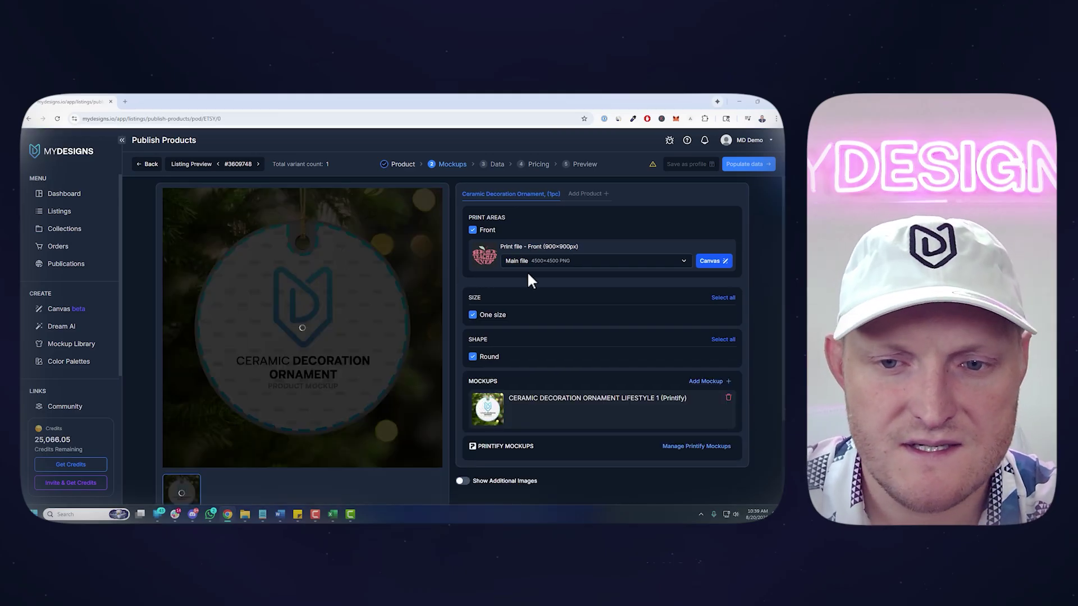
# Shrink the Teach Them design to fit inside the round ornament, check the other designs, and save.
pyautogui.click(711, 261)
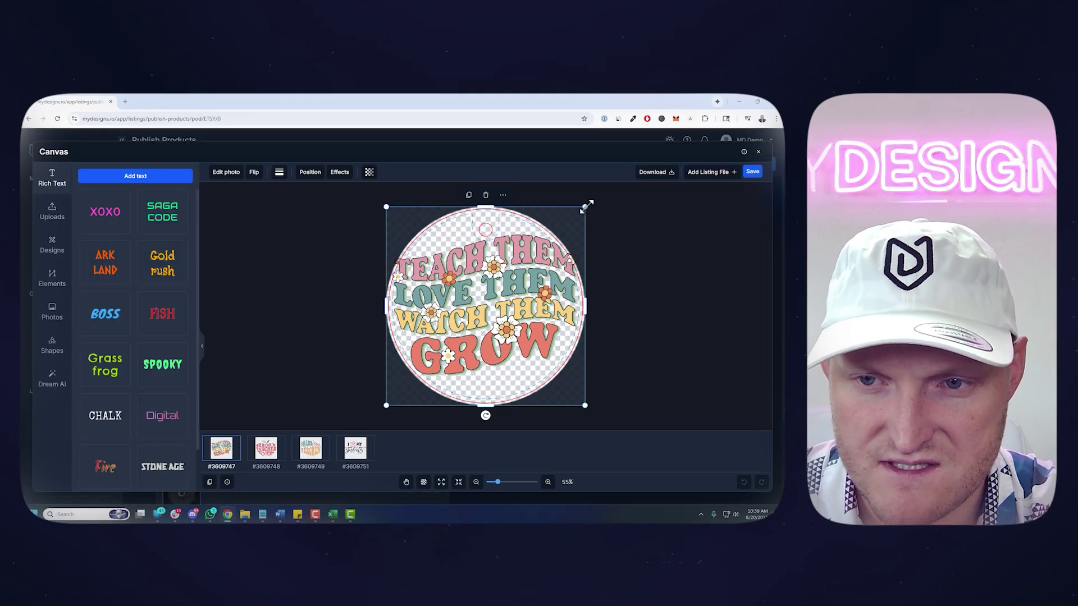
pyautogui.moveTo(585, 207); pyautogui.dragTo(564, 226)
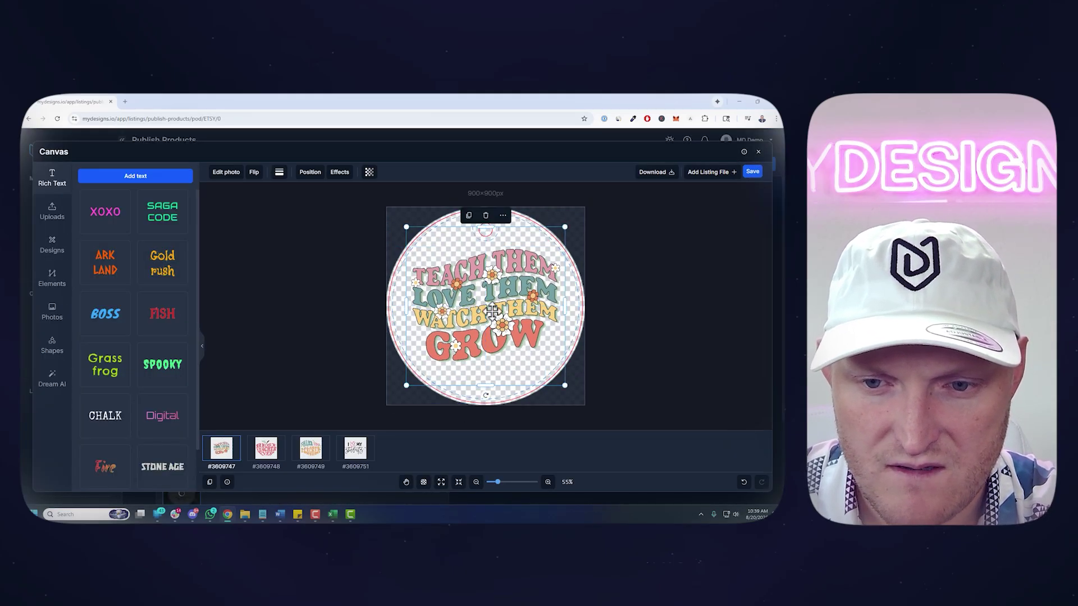
pyautogui.rightClick(492, 312)
pyautogui.click(266, 449)
pyautogui.click(311, 449)
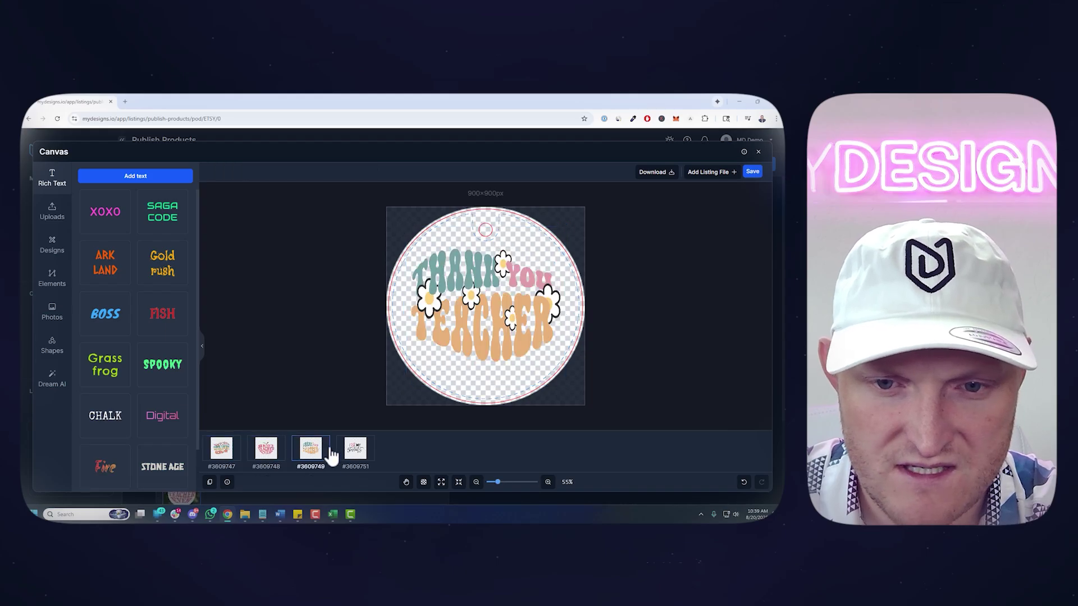
pyautogui.click(355, 449)
pyautogui.click(752, 172)
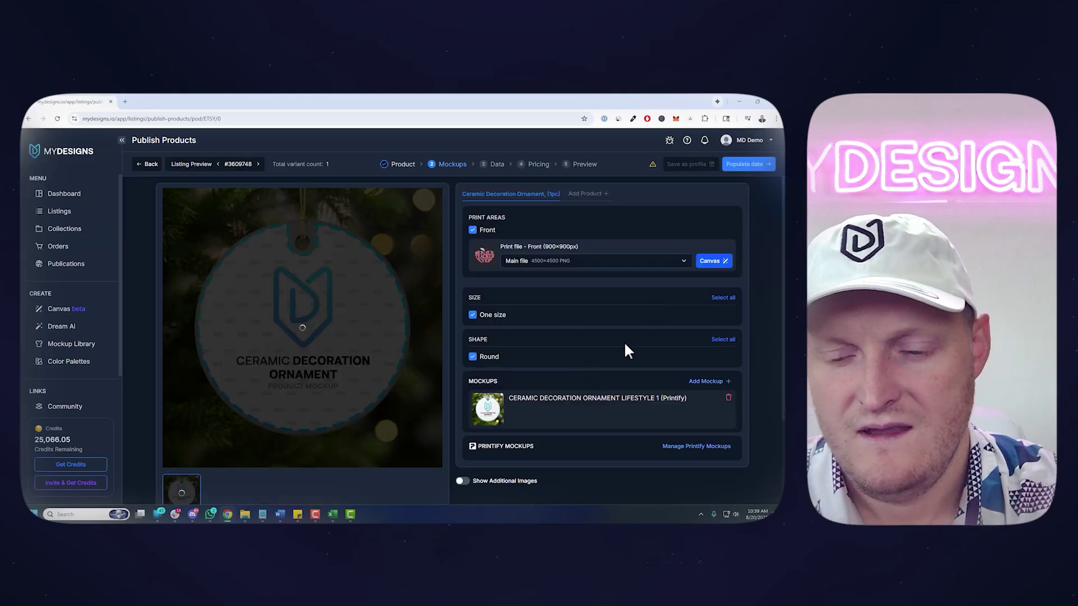
# Add a Ceramic Decoration Ornament Lifestyle mockup, then bring up Printify mockups for listing #3609747.
pyautogui.scroll(-1, 612, 359)
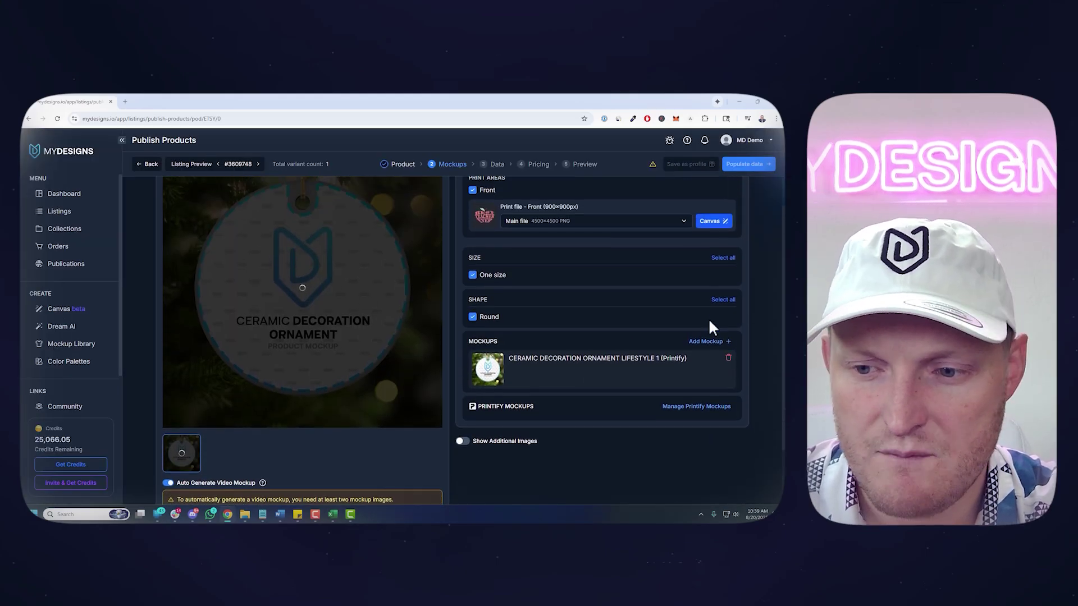
pyautogui.click(707, 342)
pyautogui.click(502, 393)
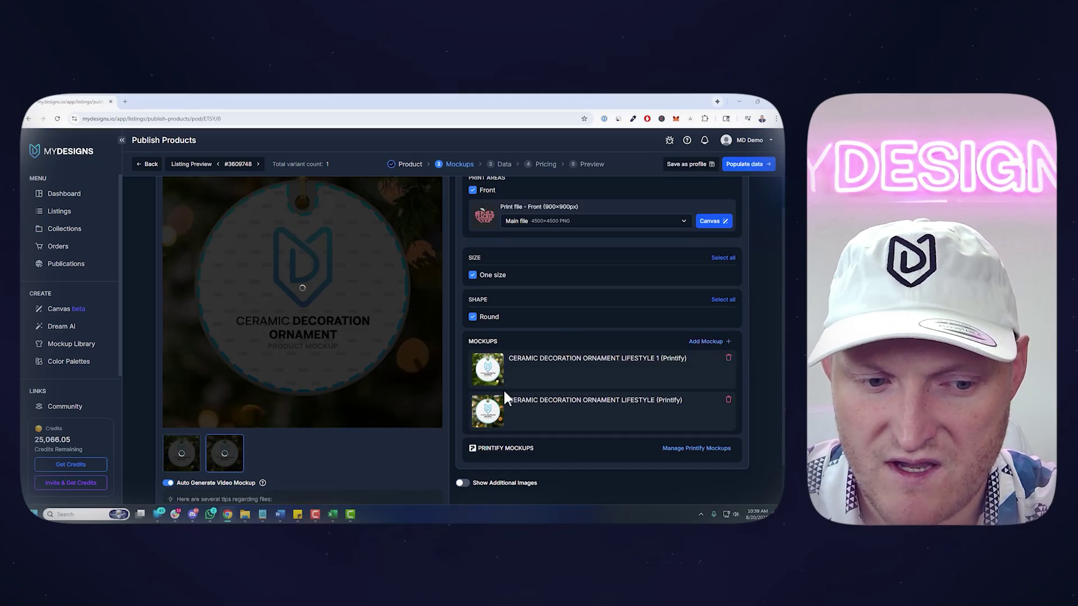
pyautogui.scroll(1, 312, 361)
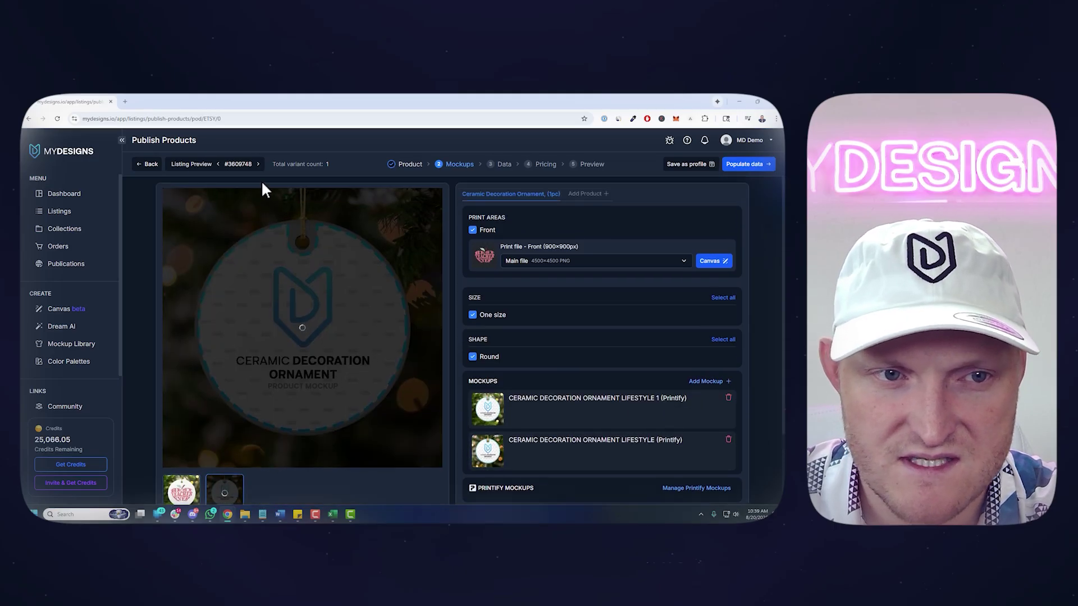
pyautogui.click(219, 163)
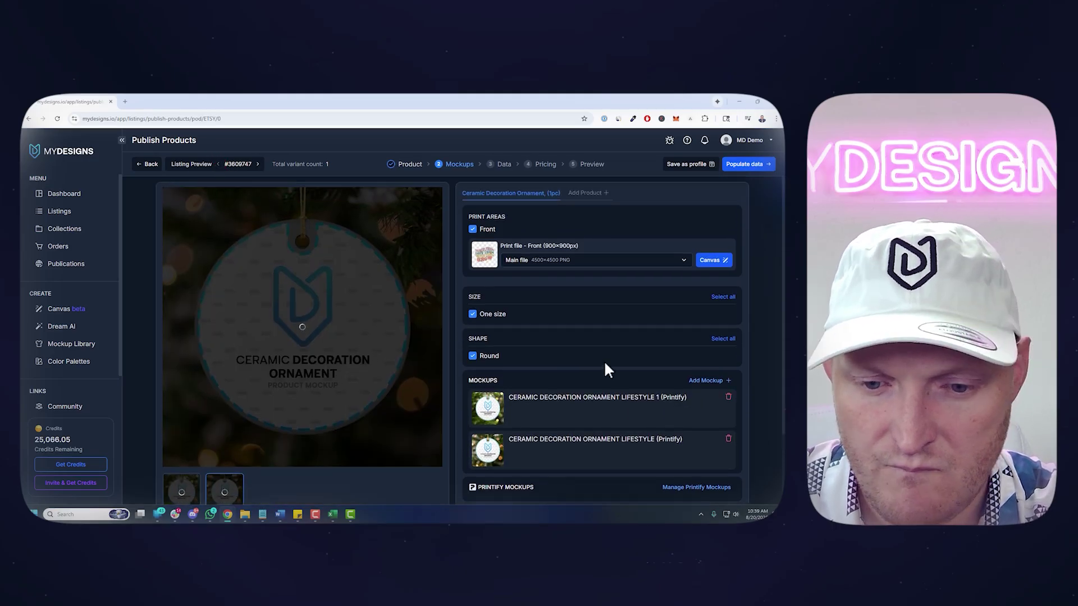
pyautogui.scroll(-1, 612, 382)
pyautogui.click(690, 450)
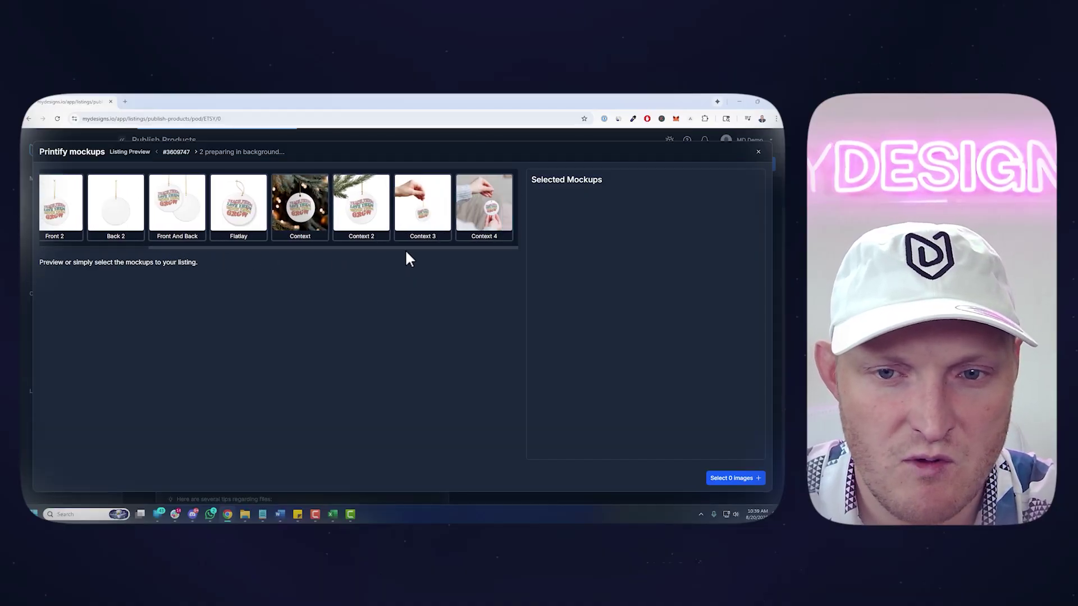
# Select the Context, Flatlay, Context 4 and Front Printify ornament mockups.
pyautogui.click(304, 210)
pyautogui.click(105, 328)
pyautogui.click(258, 221)
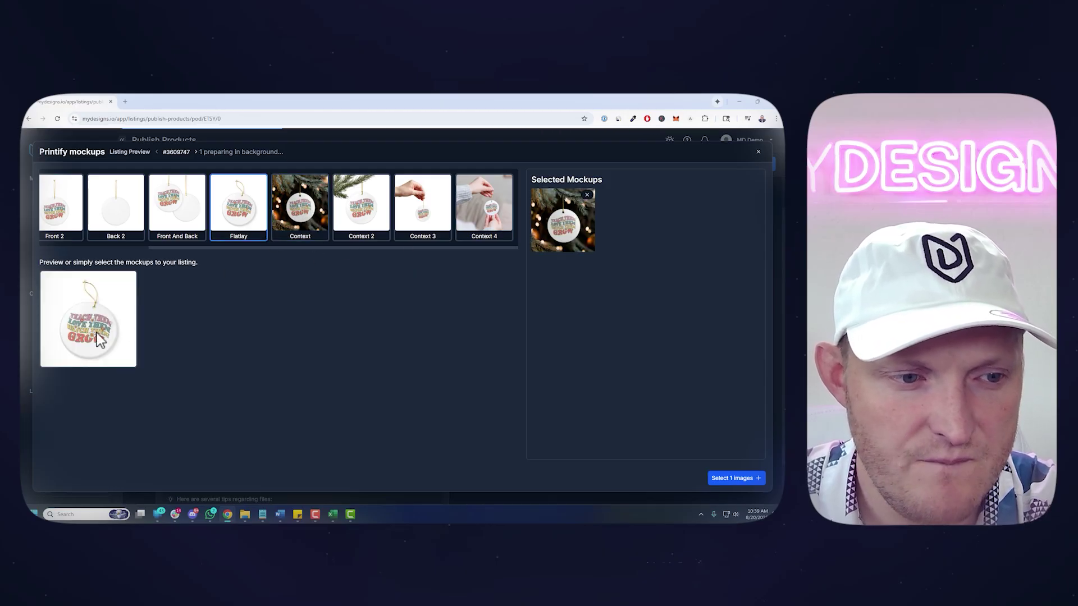
pyautogui.click(100, 337)
pyautogui.click(486, 212)
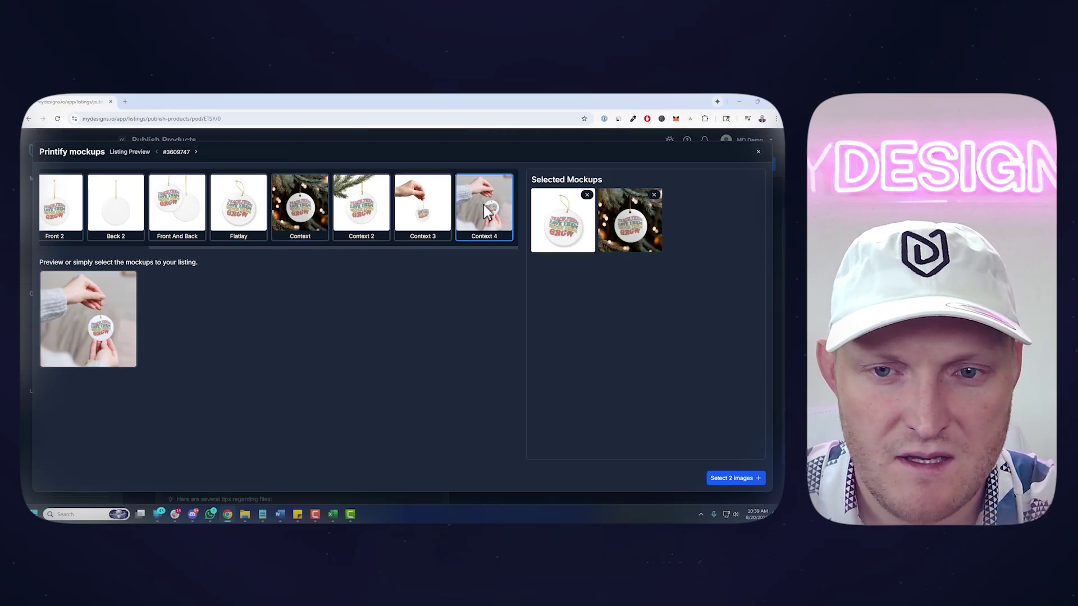
pyautogui.click(79, 318)
pyautogui.moveTo(271, 245); pyautogui.dragTo(122, 244)
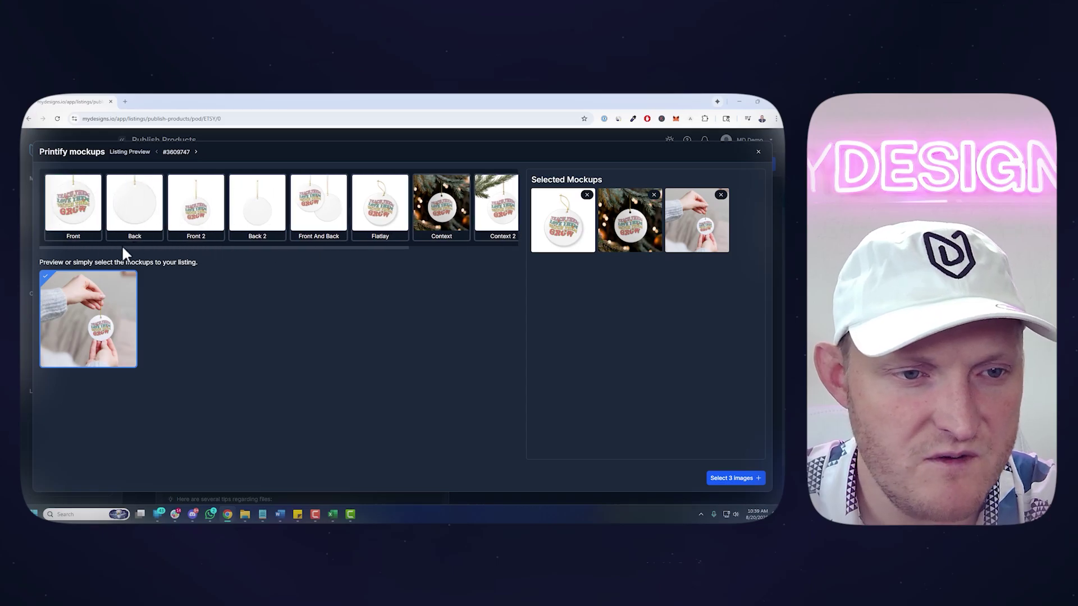
pyautogui.click(110, 208)
pyautogui.click(104, 316)
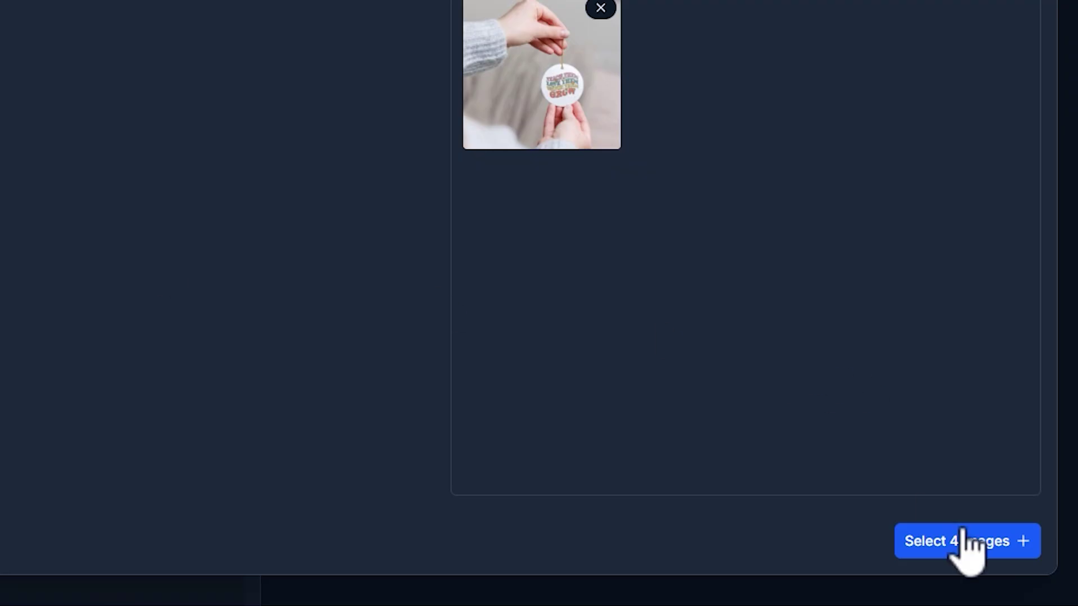
# Add the four selected Printify mockups to the ornament listing's gallery.
pyautogui.click(963, 534)
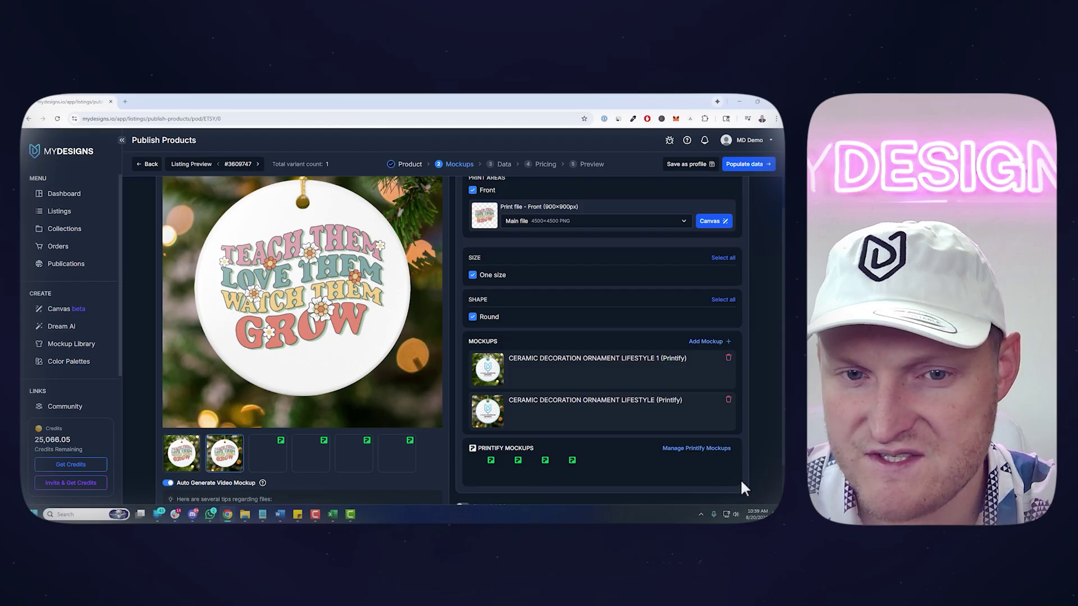
pyautogui.scroll(-1, 357, 354)
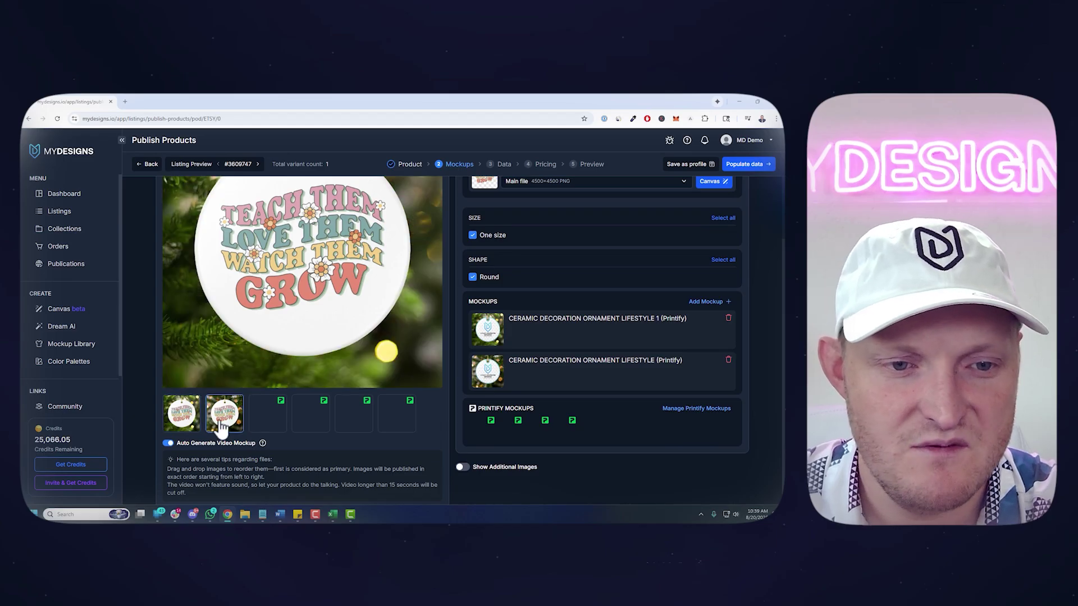
pyautogui.scroll(1, 247, 399)
# Preview the ornament gallery images, including the white, hand-held and Christmas-tree shots.
pyautogui.click(216, 465)
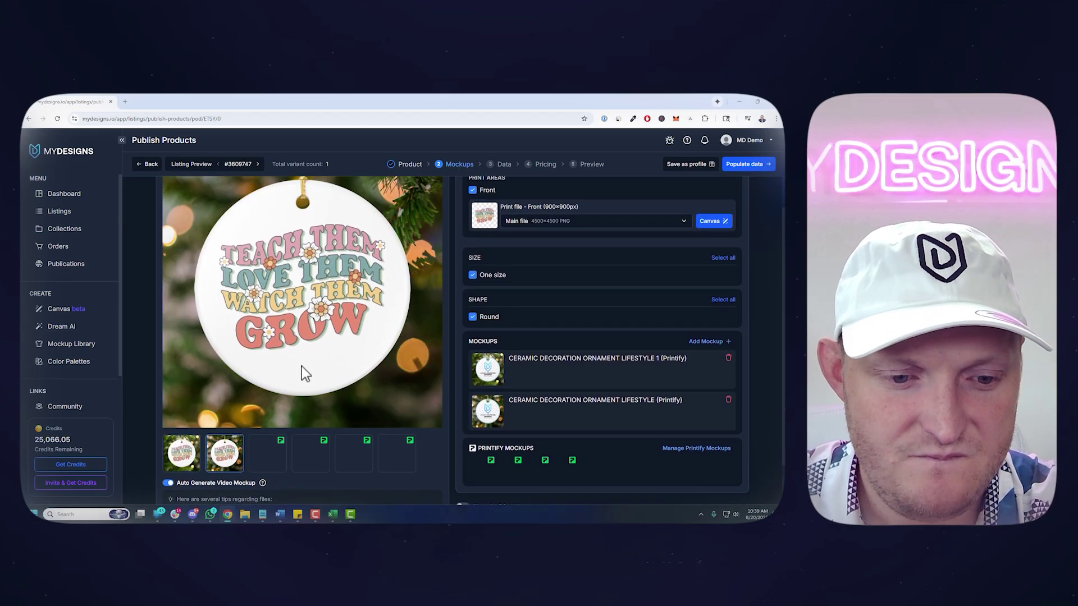
pyautogui.click(297, 456)
pyautogui.scroll(1, 272, 380)
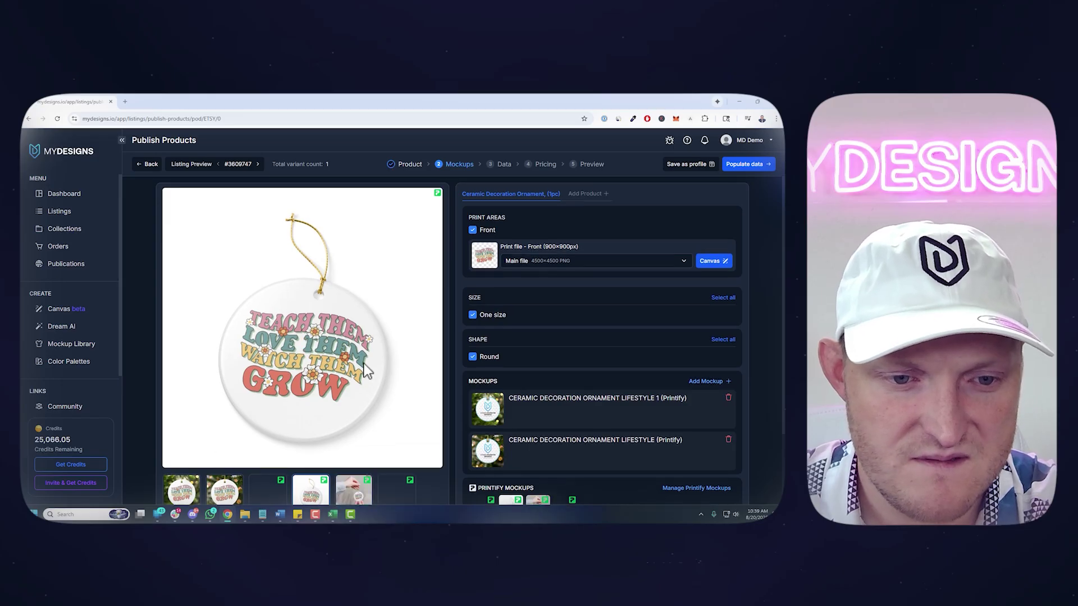
pyautogui.click(354, 489)
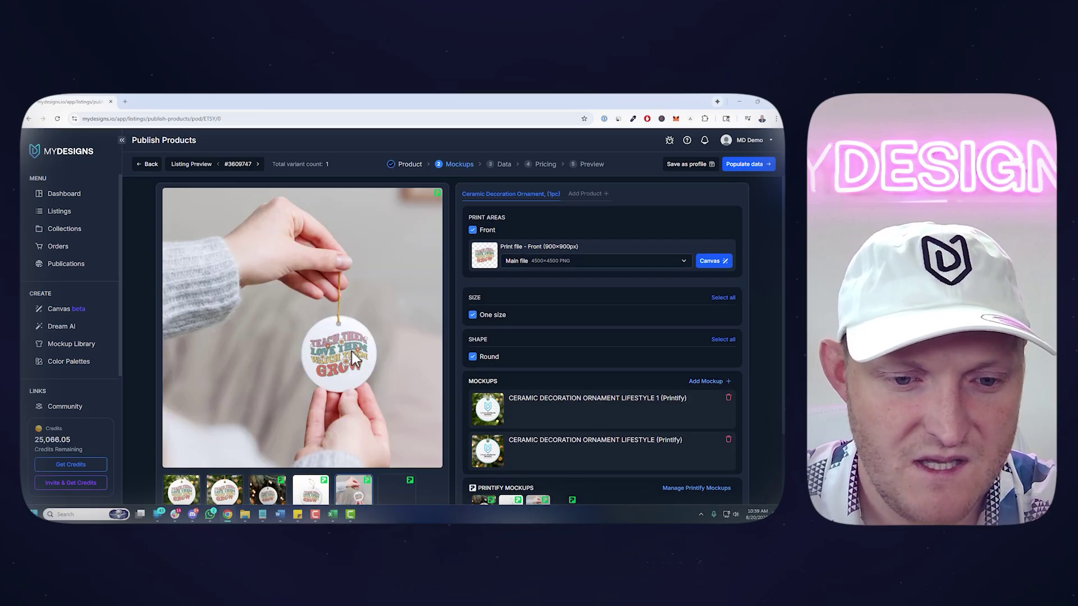
pyautogui.scroll(-1, 359, 393)
pyautogui.click(396, 449)
pyautogui.scroll(1, 337, 472)
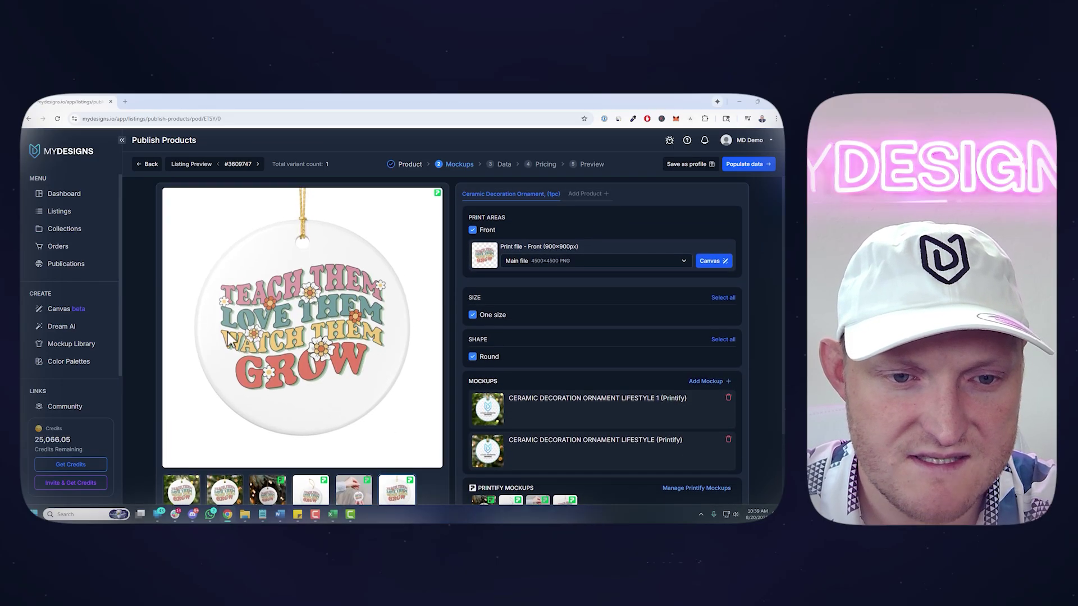
pyautogui.click(275, 492)
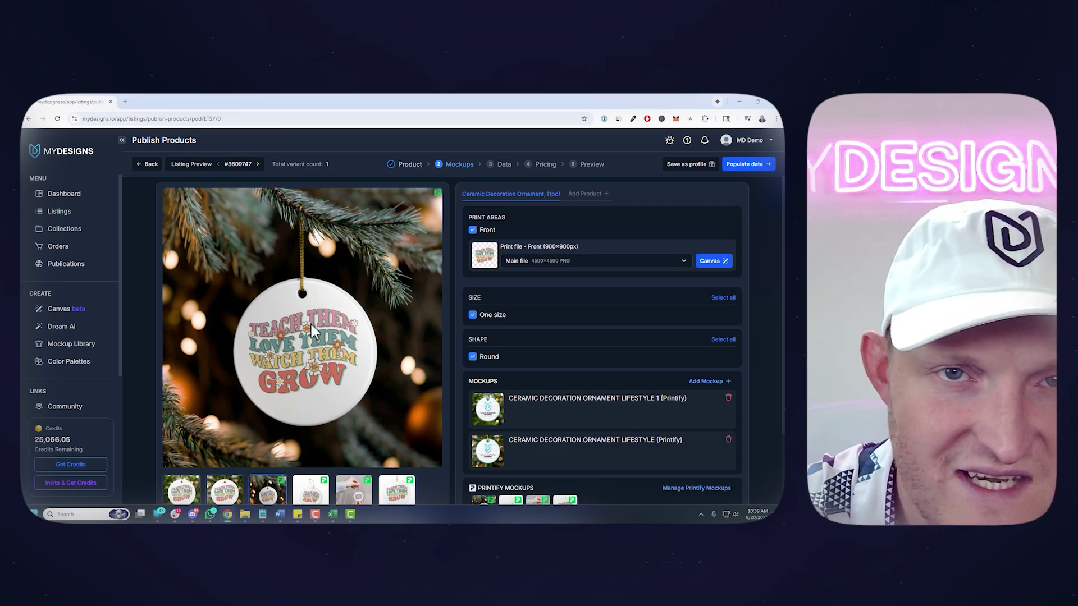